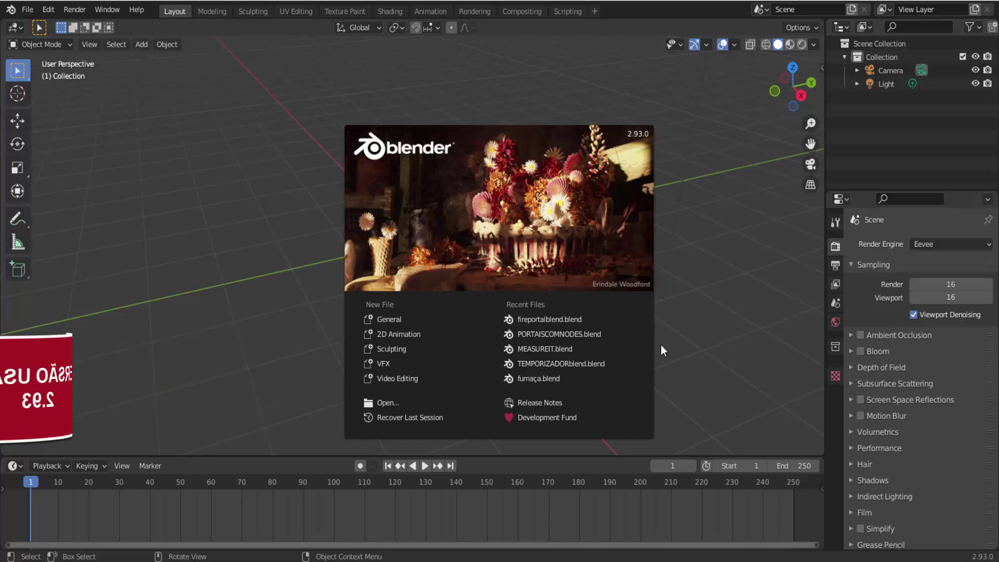
# Step: Add a plane mesh at the origin and view it from the top
pyautogui.click(688, 219)
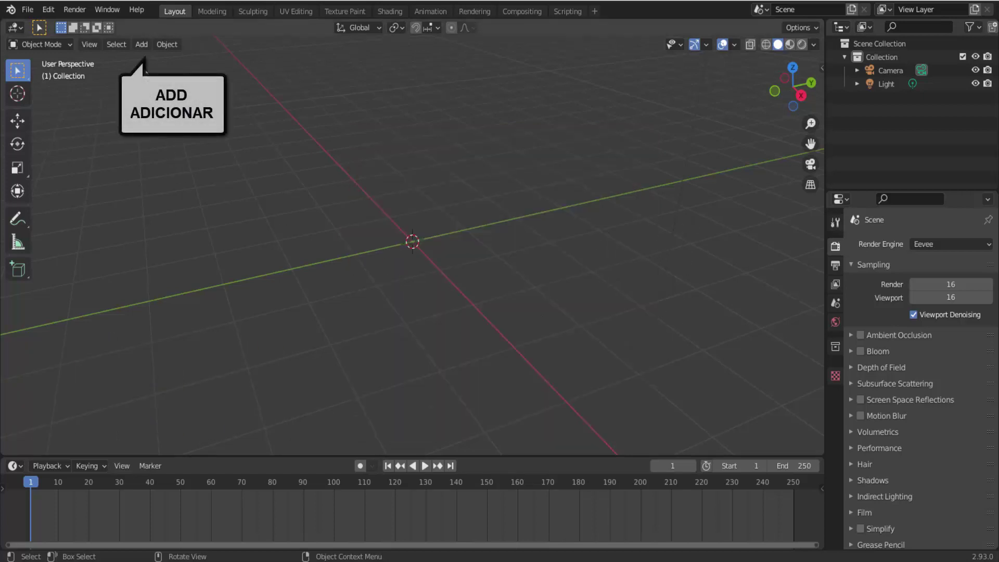
pyautogui.click(144, 45)
pyautogui.moveTo(158, 60)
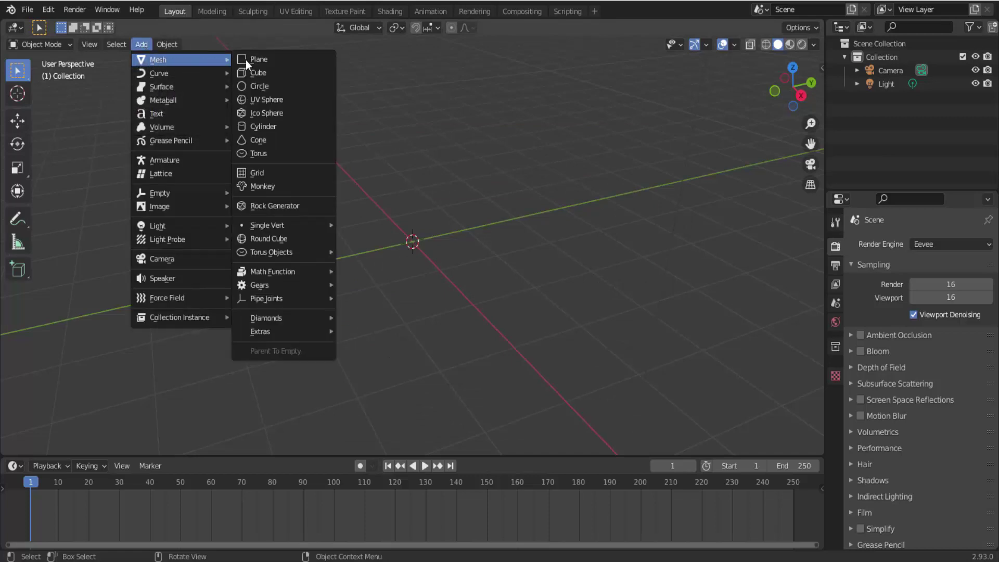
pyautogui.click(284, 62)
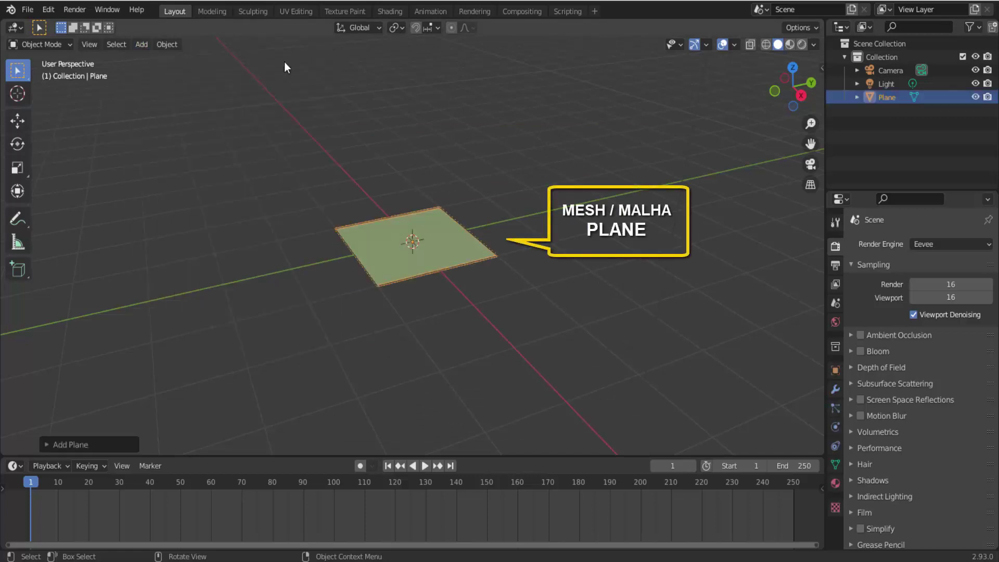
pyautogui.click(793, 67)
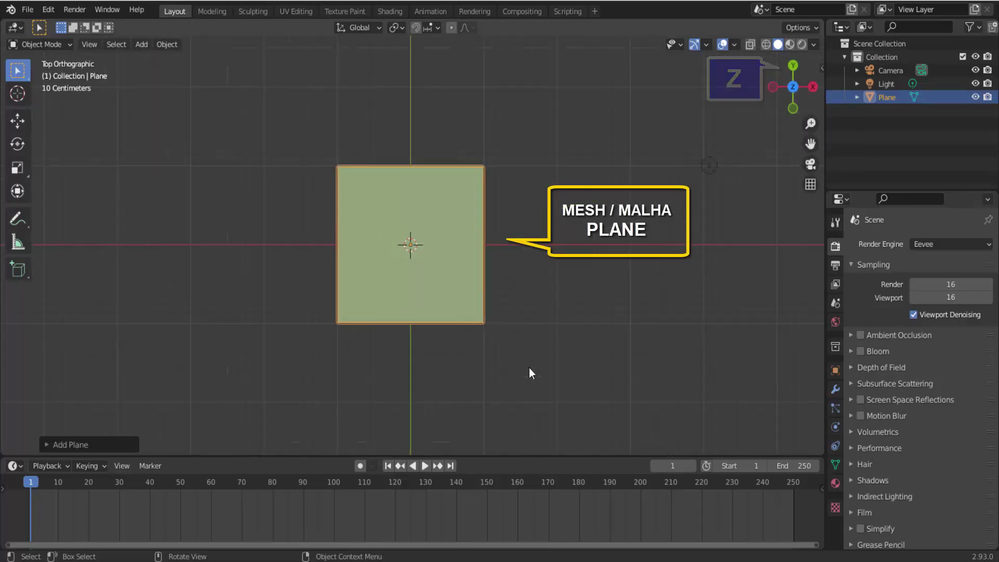
pyautogui.scroll(1, 536, 380)
# Step: Scale the plane down, then narrow it along X into a thin strip
pyautogui.press('s')
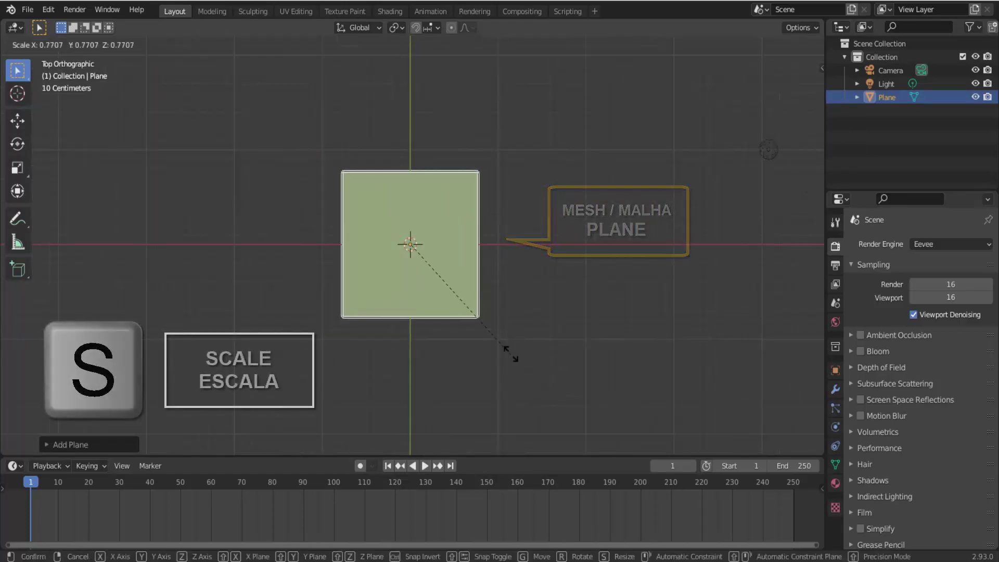
pyautogui.click(430, 285)
pyautogui.press('s')
pyautogui.press('s')
pyautogui.press('x')
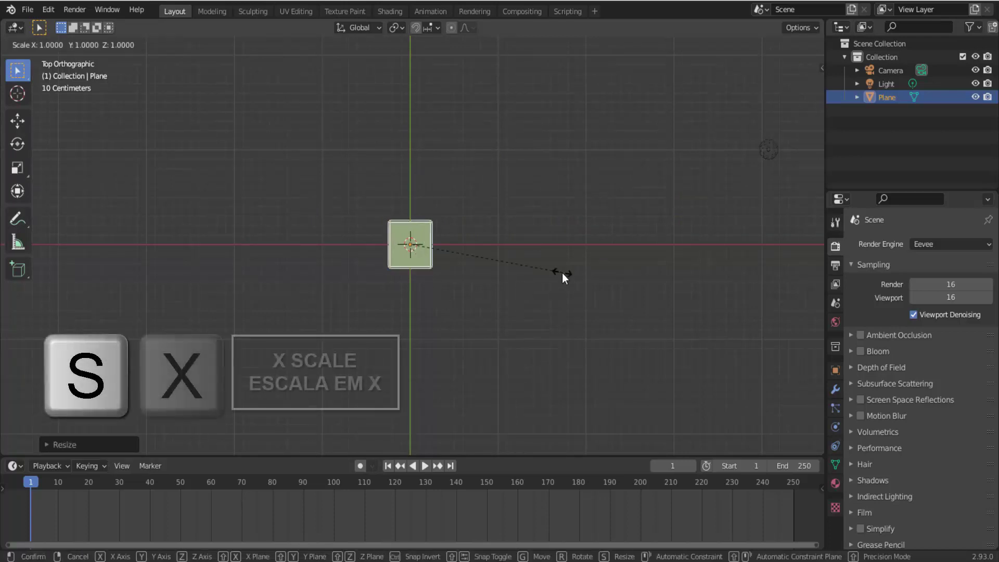
pyautogui.click(449, 272)
pyautogui.scroll(1, 444, 283)
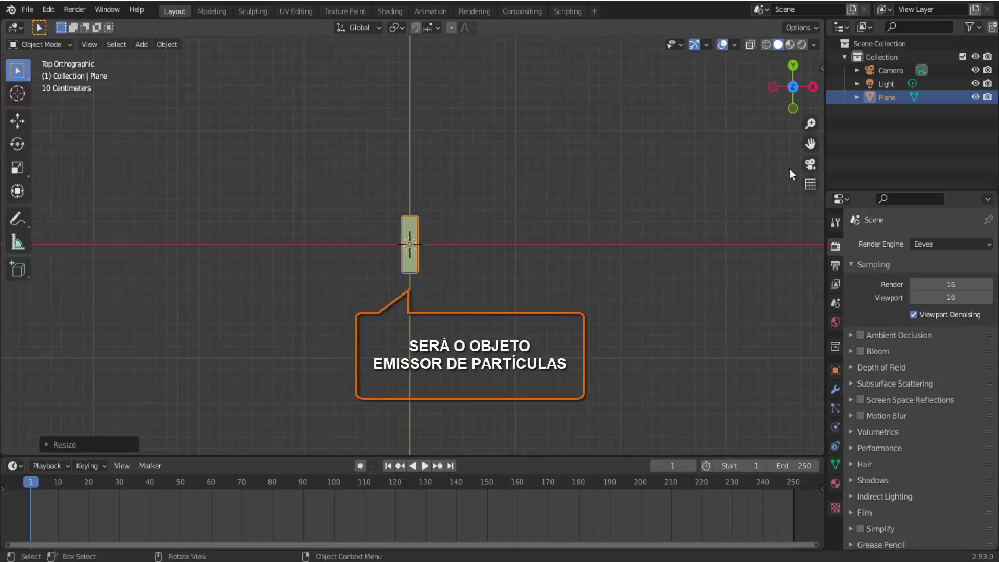
pyautogui.moveTo(782, 101); pyautogui.dragTo(801, 117)
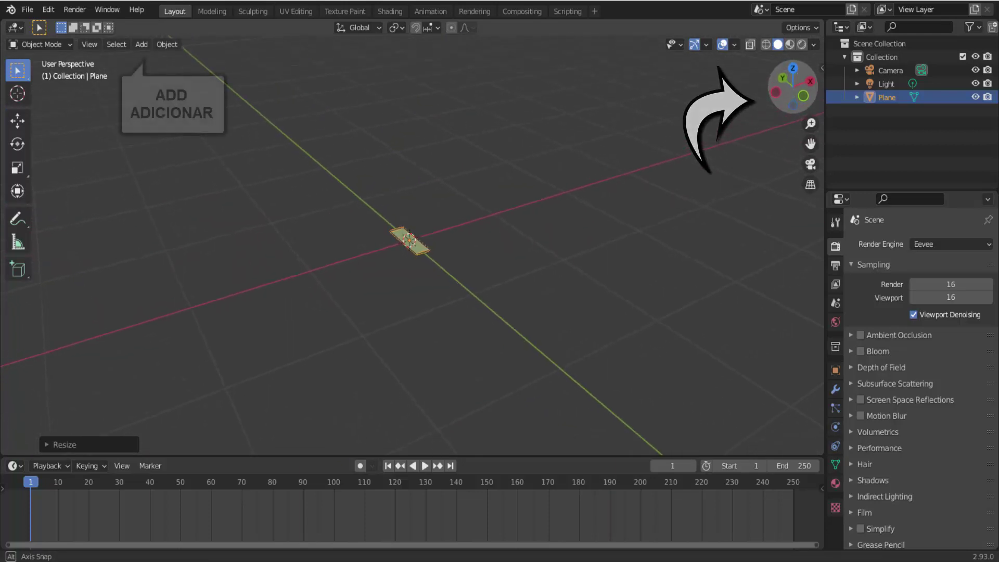
# Step: Add a Bezier circle at the origin and rotate it 90° on X to stand upright
pyautogui.click(141, 45)
pyautogui.moveTo(159, 73)
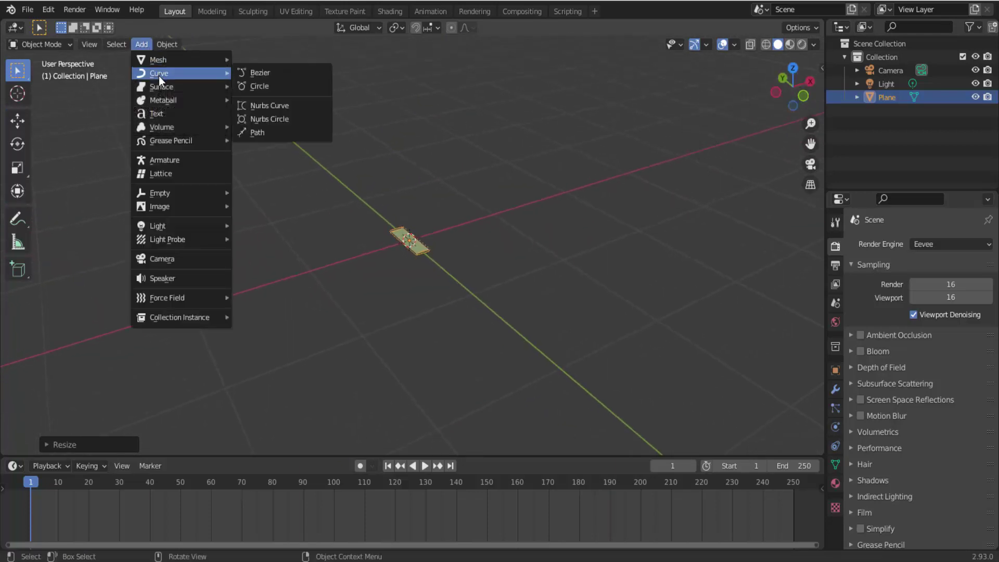
pyautogui.click(264, 87)
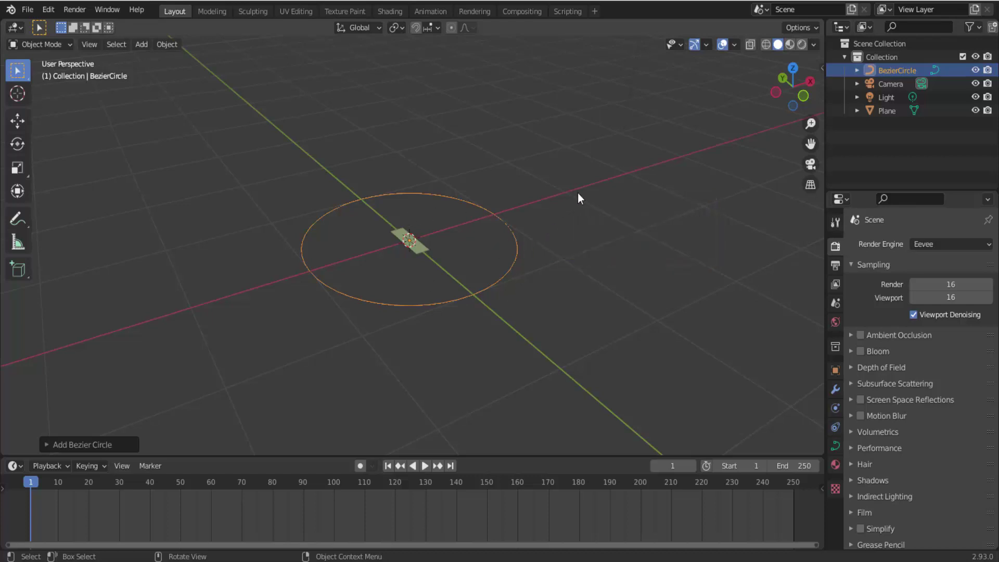
pyautogui.press('r')
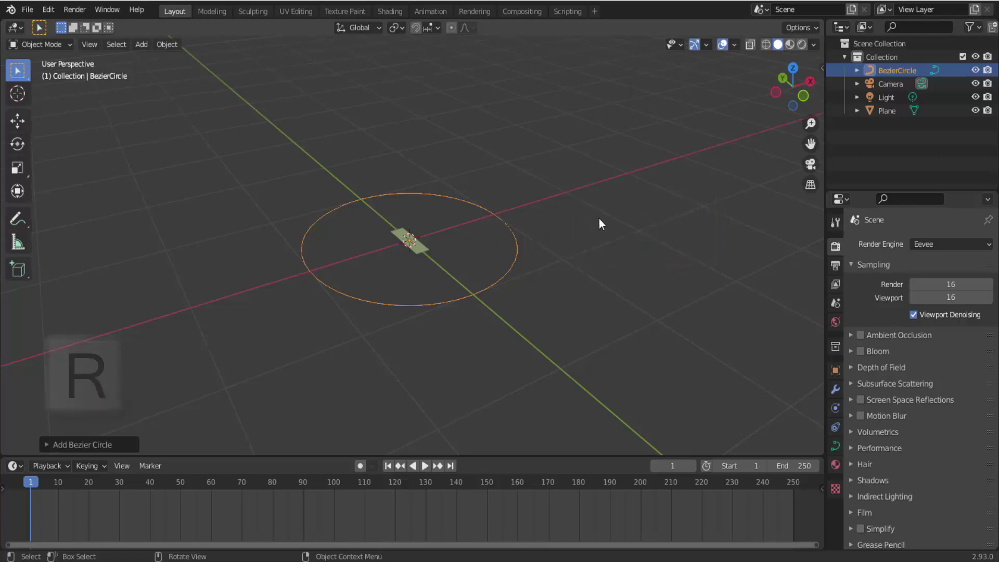
pyautogui.press('x')
pyautogui.press('9')
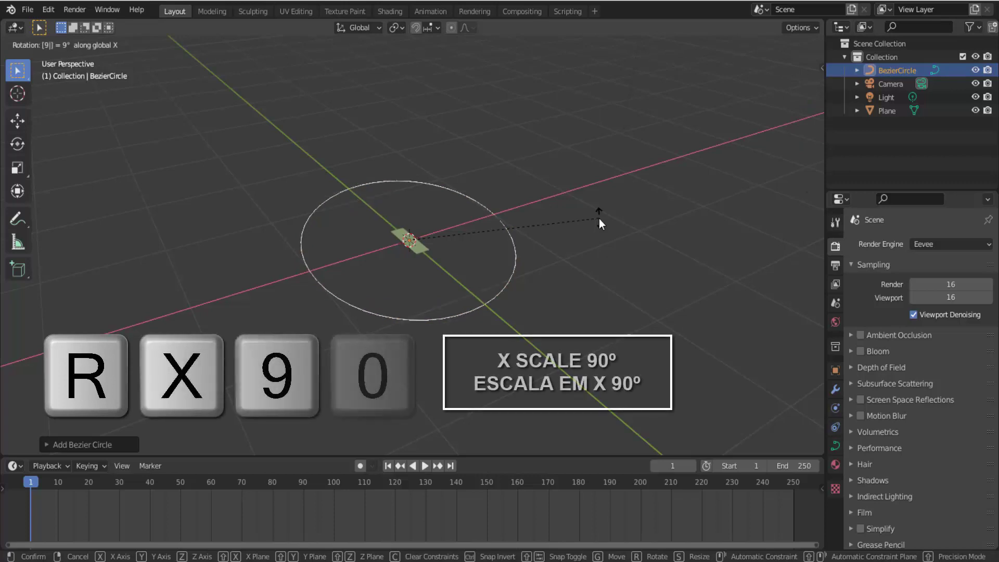
pyautogui.press('9')
pyautogui.press('0')
pyautogui.press('Return')
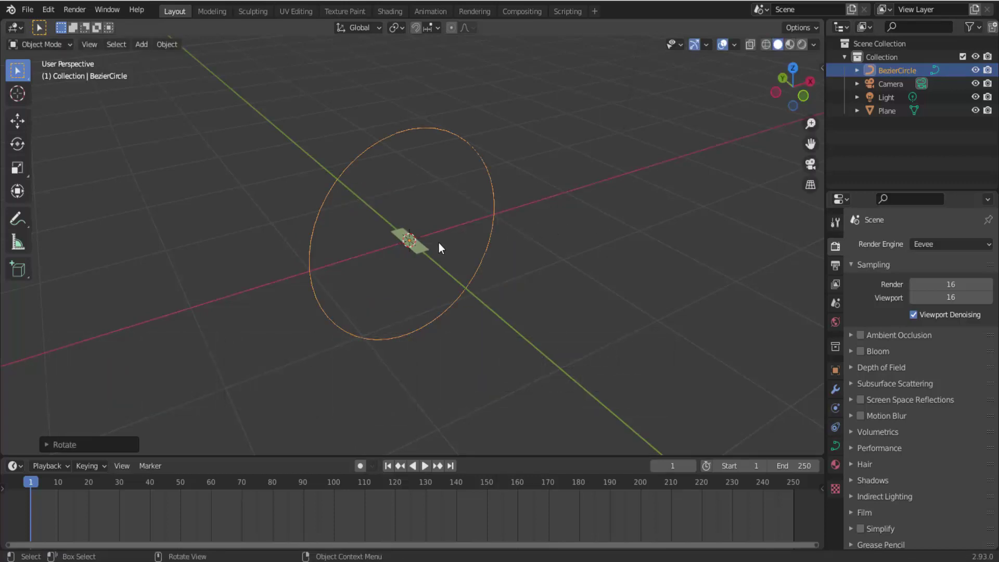
# Step: Give the plane a Follow Path constraint targeting BezierCircle
pyautogui.click(424, 249)
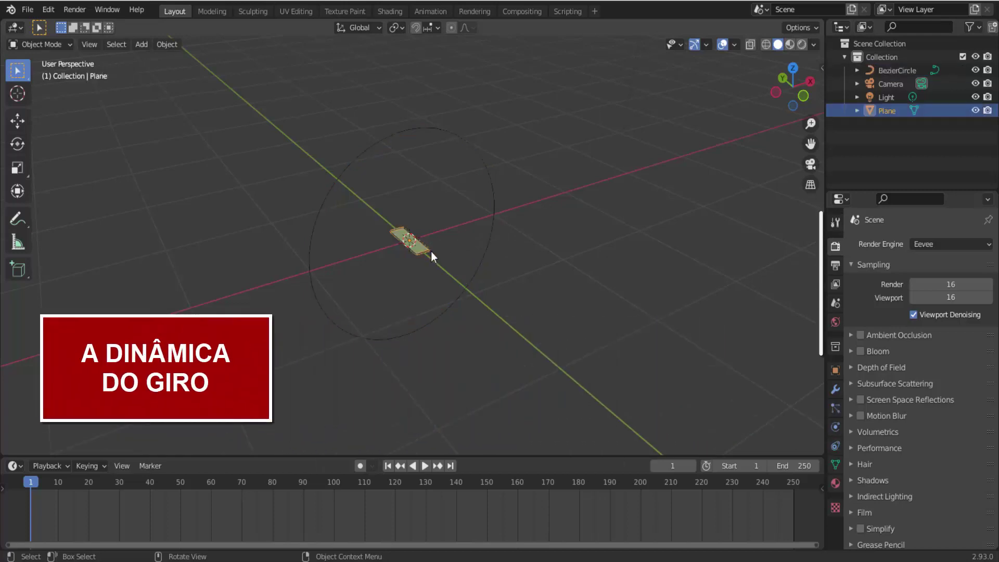
pyautogui.click(835, 447)
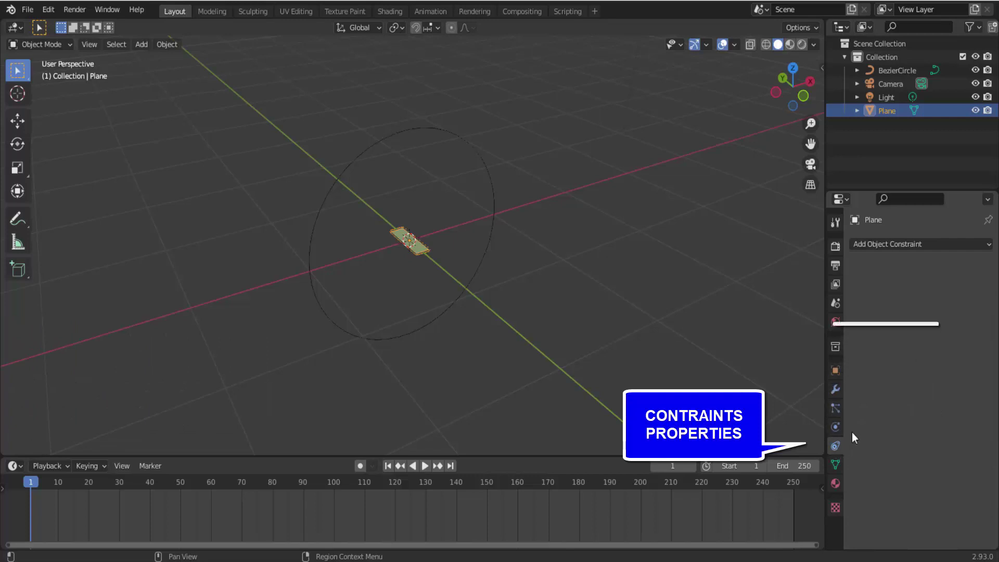
pyautogui.click(943, 244)
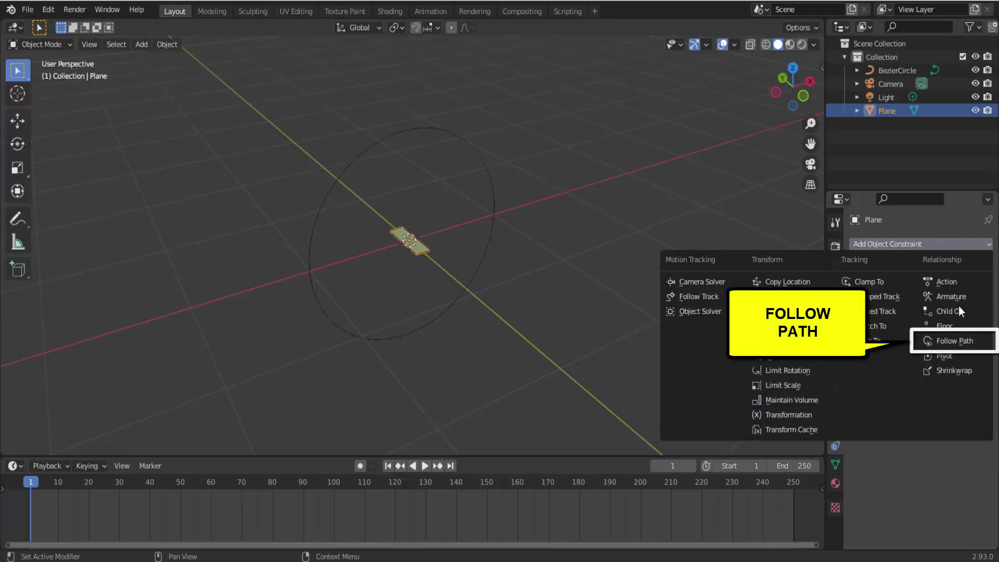
pyautogui.click(949, 339)
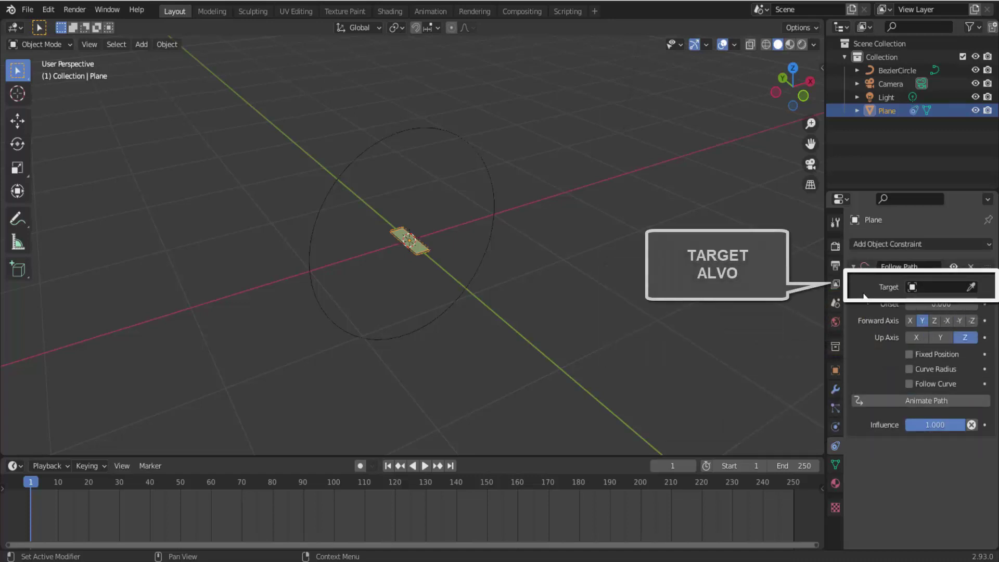
pyautogui.click(939, 287)
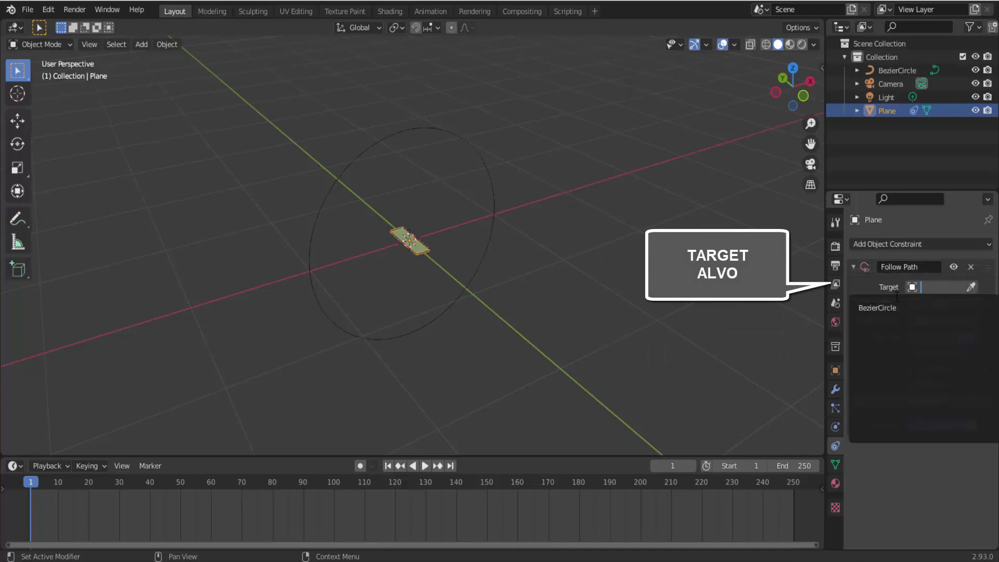
pyautogui.click(884, 307)
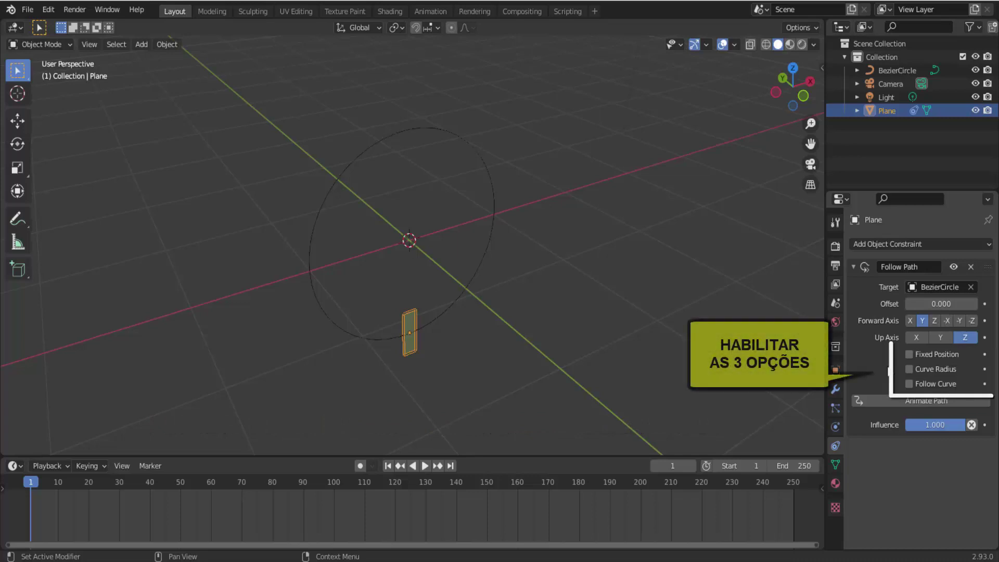
# Step: Enable Fixed Position and Follow Curve, with forward axis X and up axis Y
pyautogui.click(909, 354)
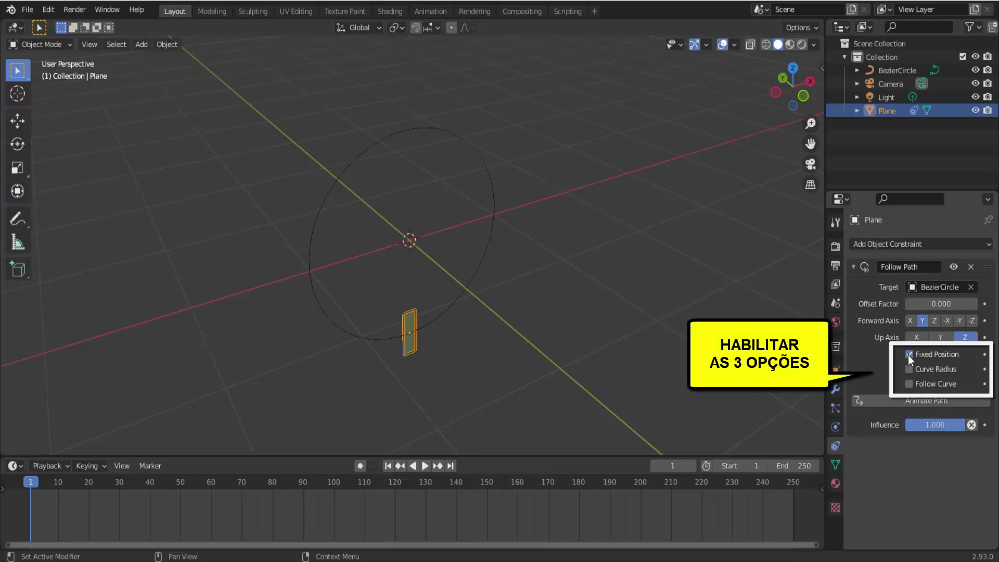
pyautogui.click(909, 385)
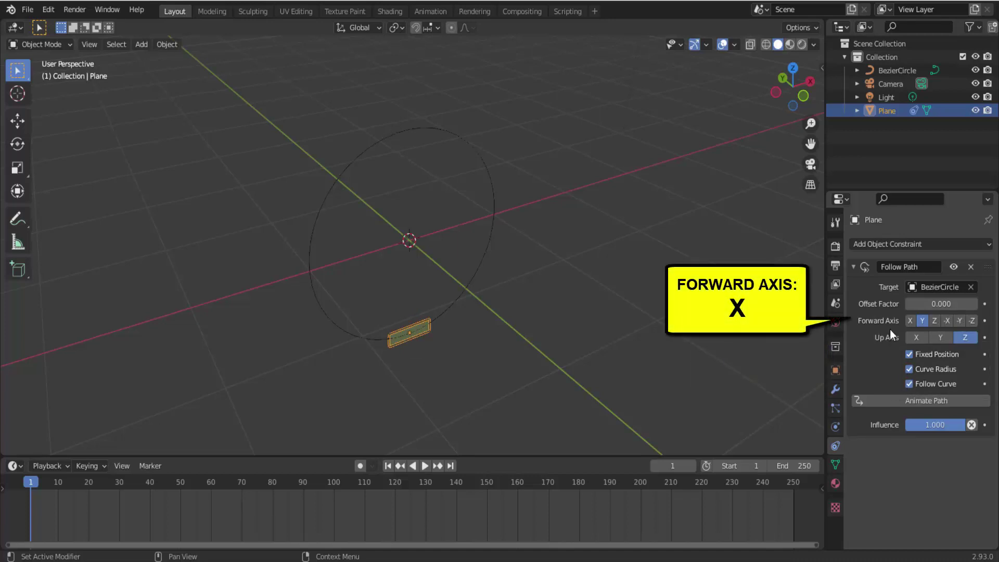
pyautogui.click(909, 320)
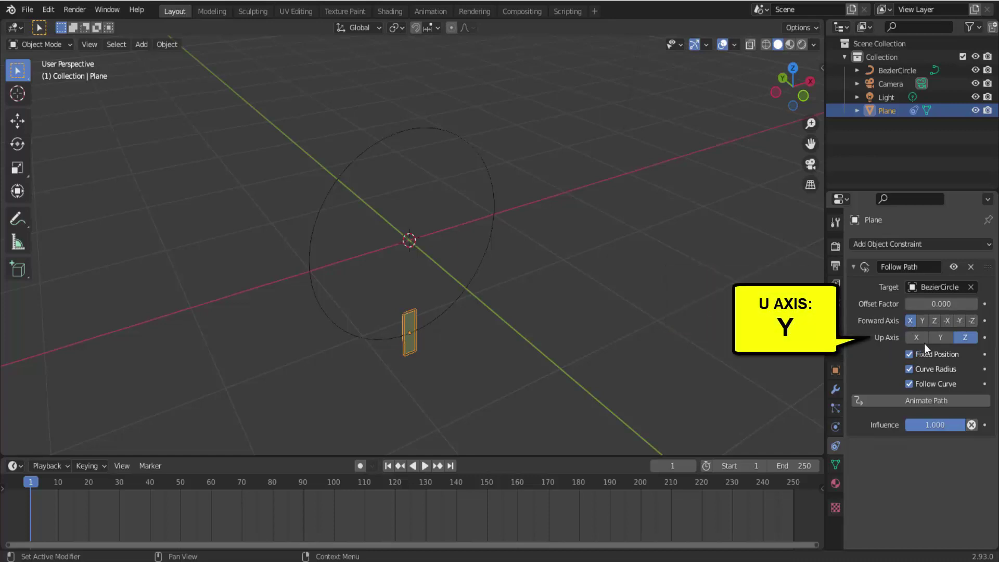
pyautogui.click(940, 337)
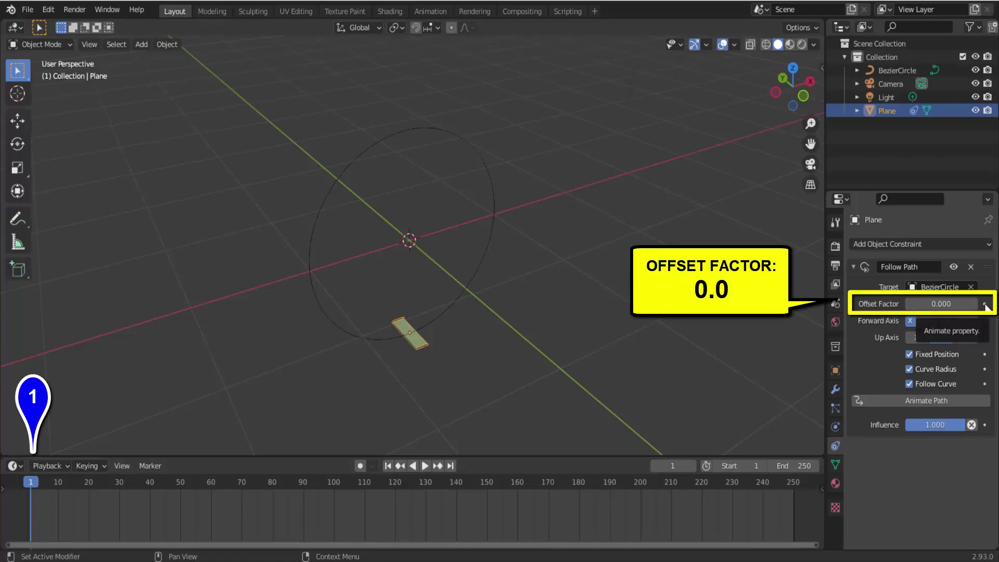
# Step: Keyframe the Offset Factor at frame 1 and at 1.000 on frame 10, then preview the motion
pyautogui.click(985, 304)
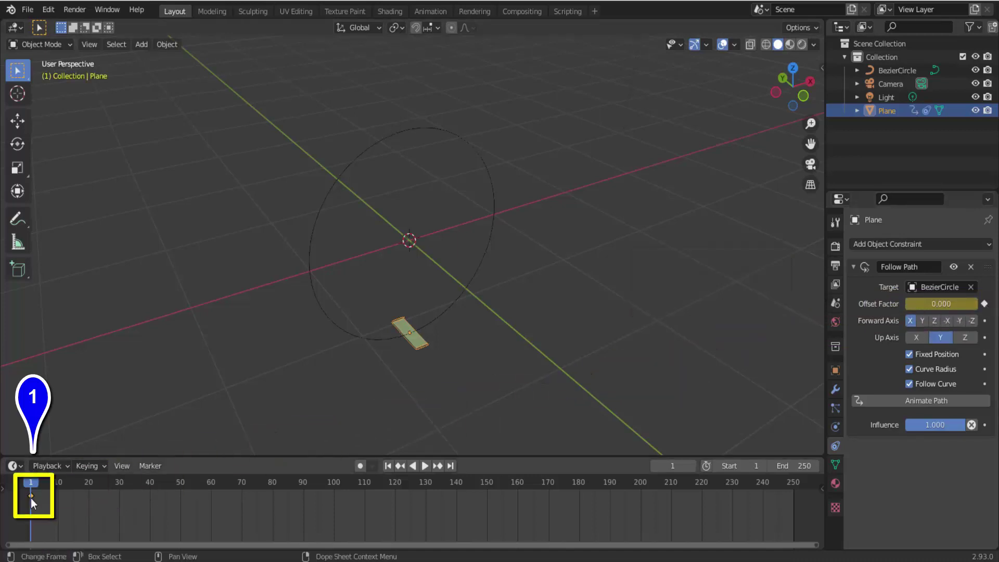
pyautogui.click(58, 481)
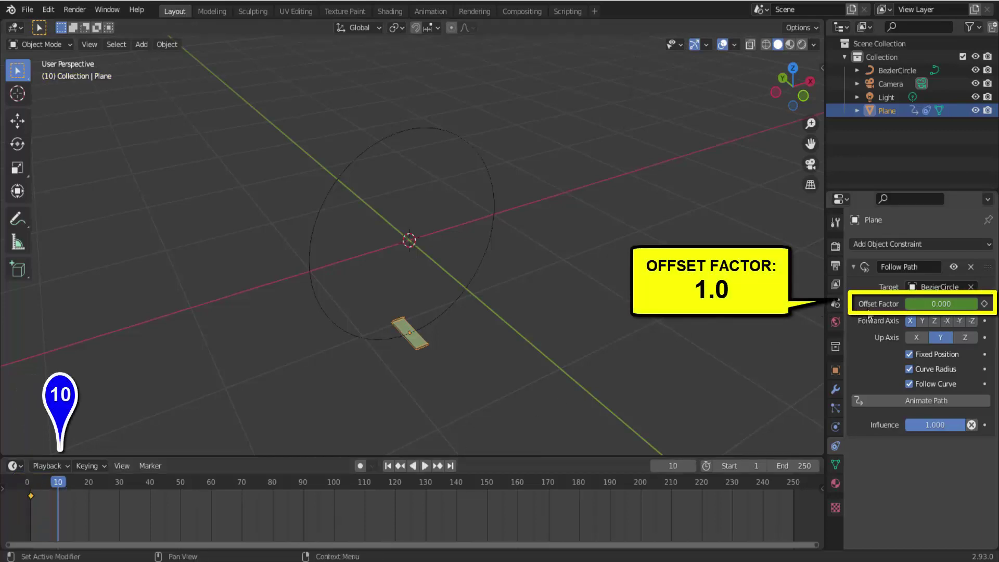
pyautogui.moveTo(920, 301); pyautogui.dragTo(973, 304)
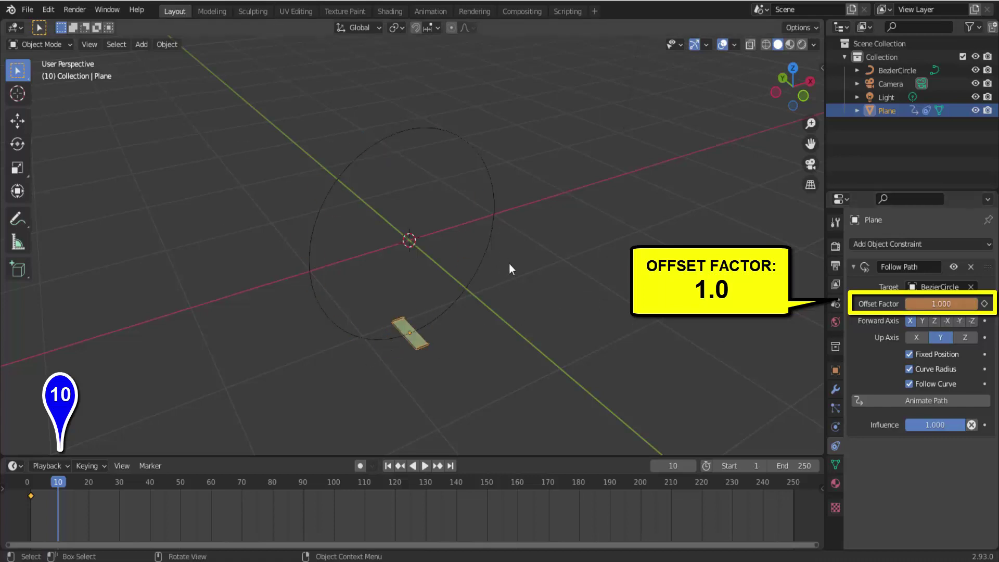
pyautogui.click(984, 303)
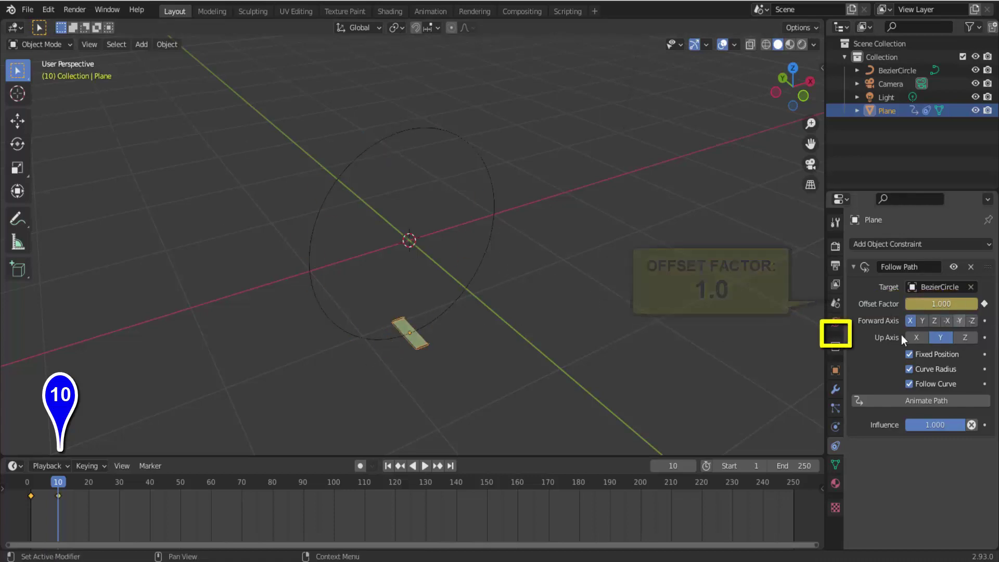
pyautogui.click(387, 466)
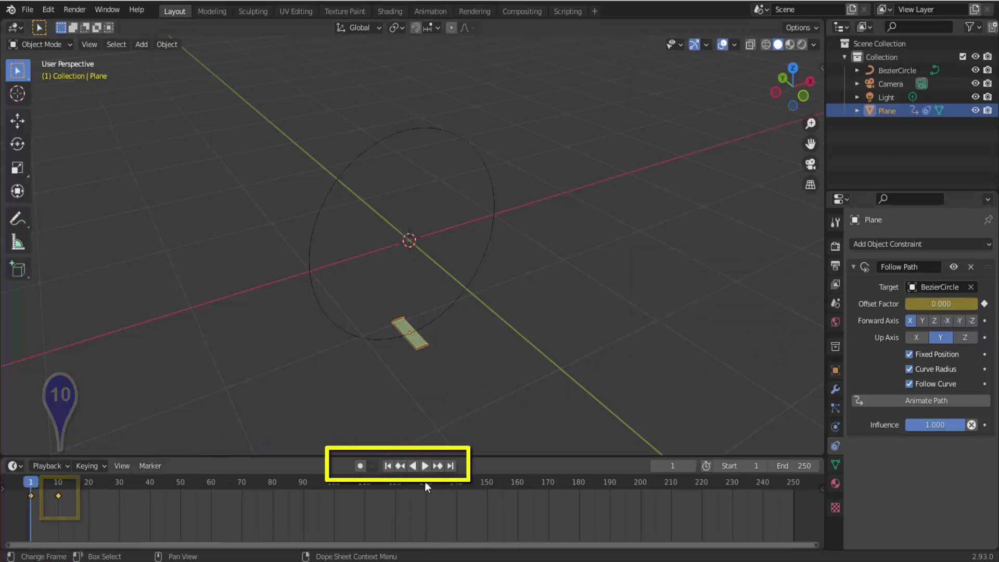
pyautogui.click(424, 465)
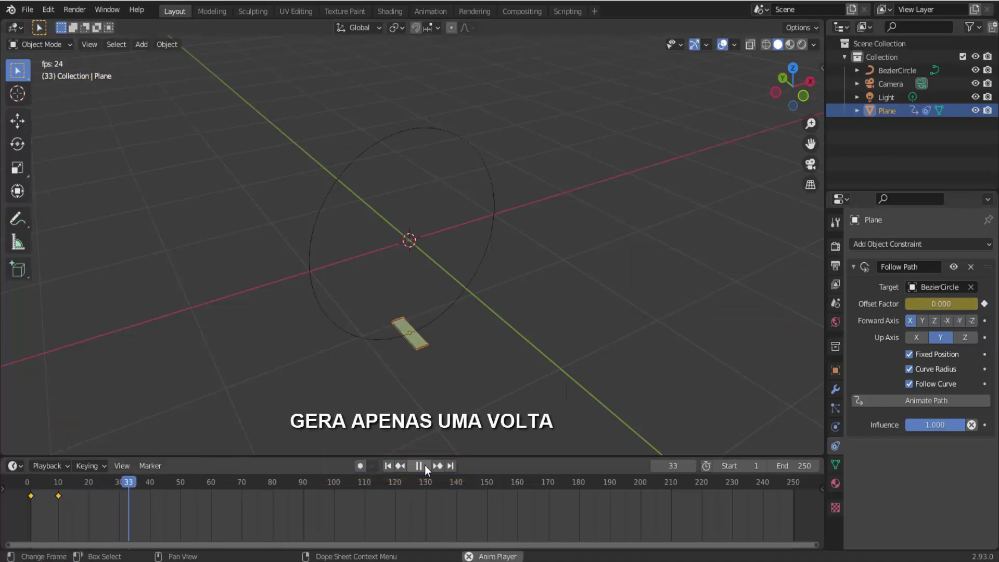
pyautogui.click(425, 466)
pyautogui.click(392, 472)
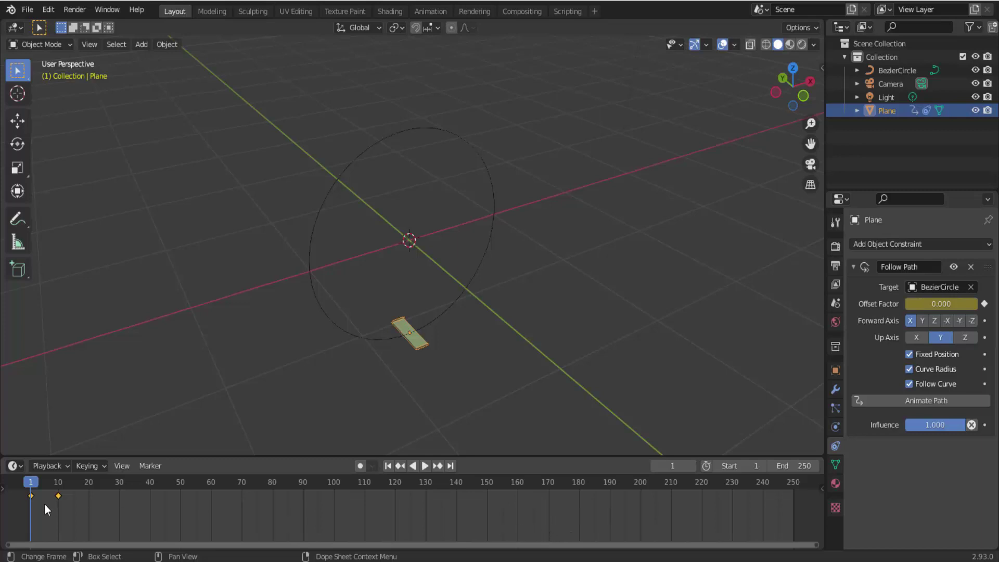
# Step: Make the Offset Factor animation cyclic with Shift+E and check the looping playback
pyautogui.click(32, 485)
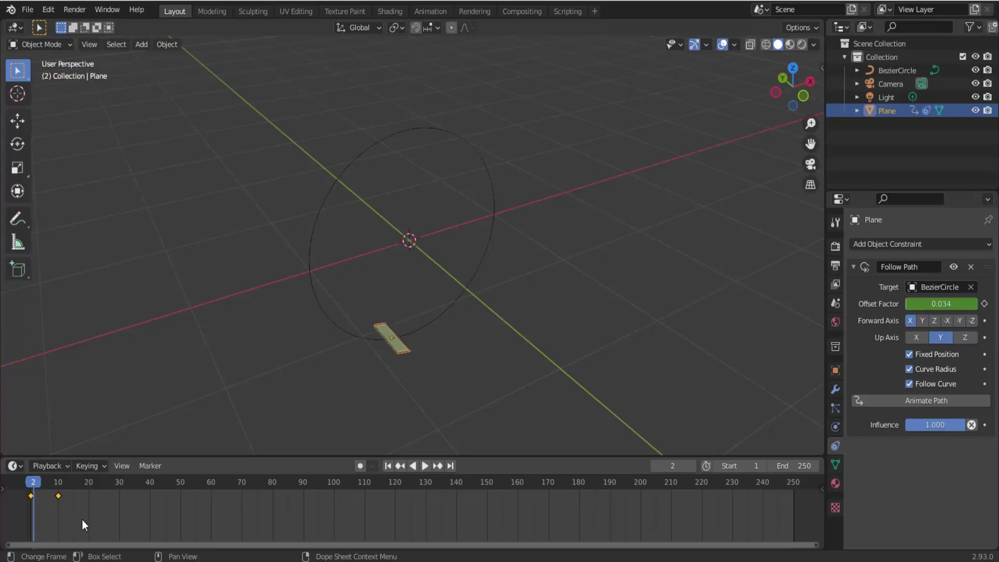
pyautogui.hotkey('shift', 'e')
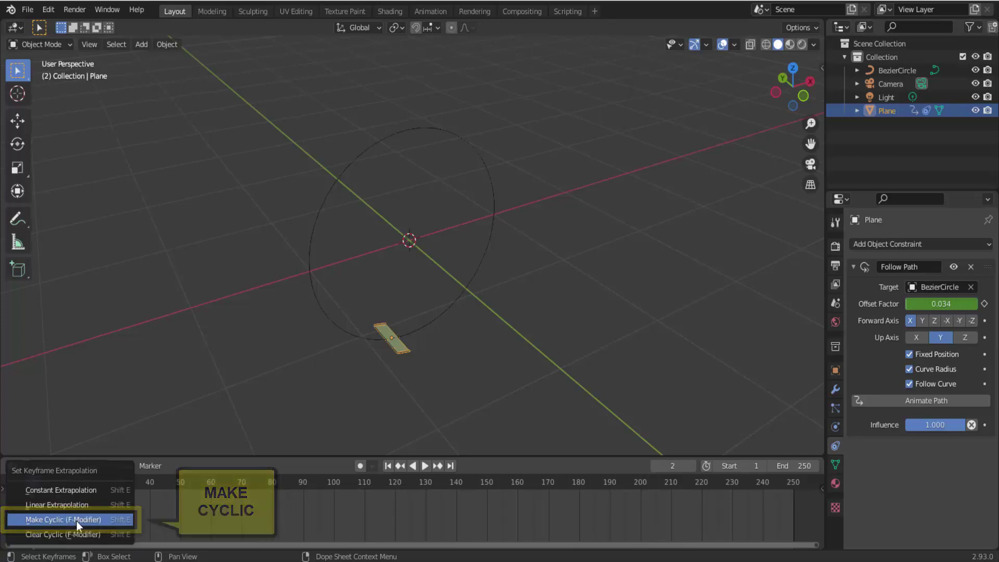
pyautogui.click(77, 521)
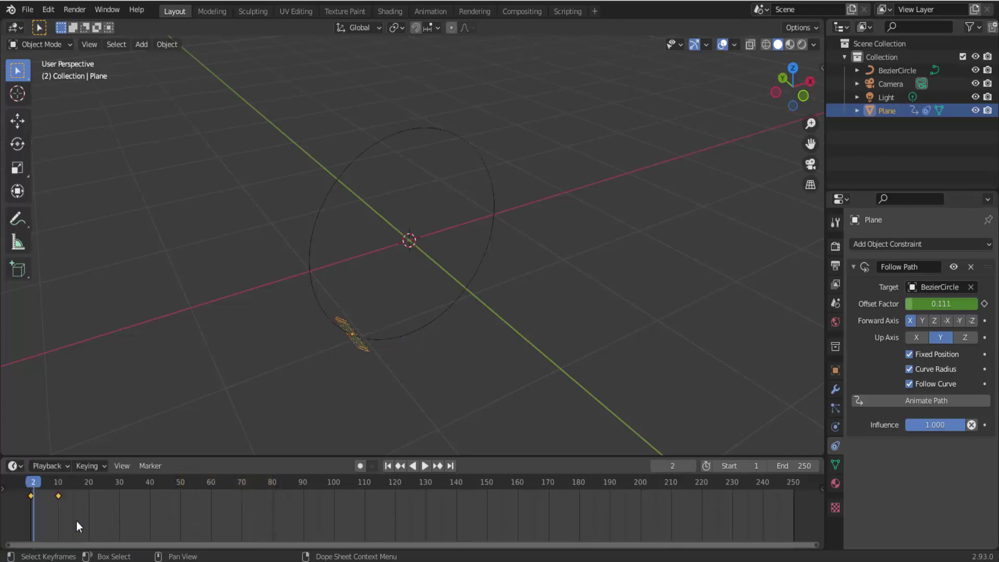
pyautogui.click(424, 466)
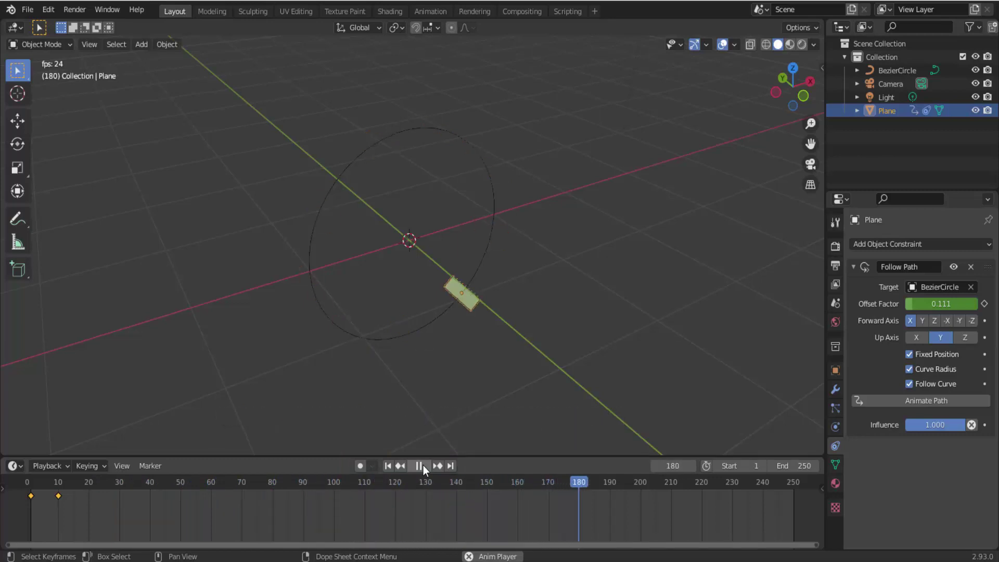
pyautogui.click(423, 465)
pyautogui.click(385, 467)
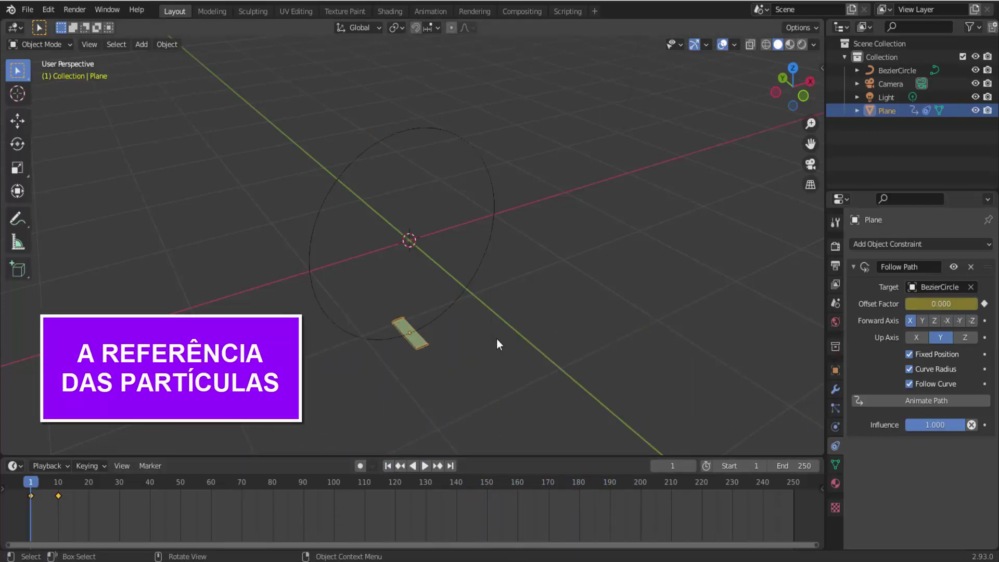
# Step: Add an icosphere and set its scale to X 0.05, Y 0.03, Z 0.4
pyautogui.click(141, 45)
pyautogui.moveTo(180, 60)
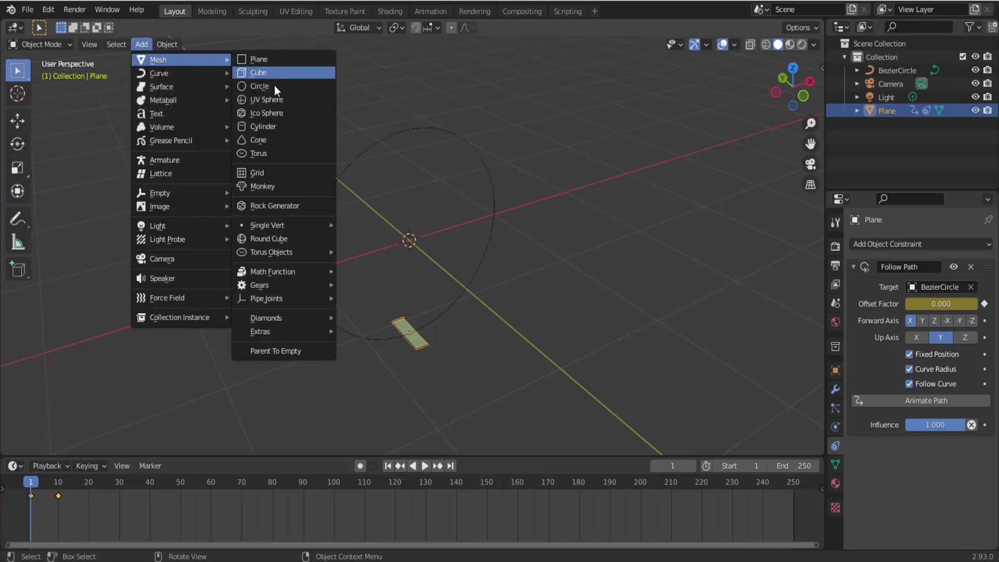
pyautogui.click(291, 112)
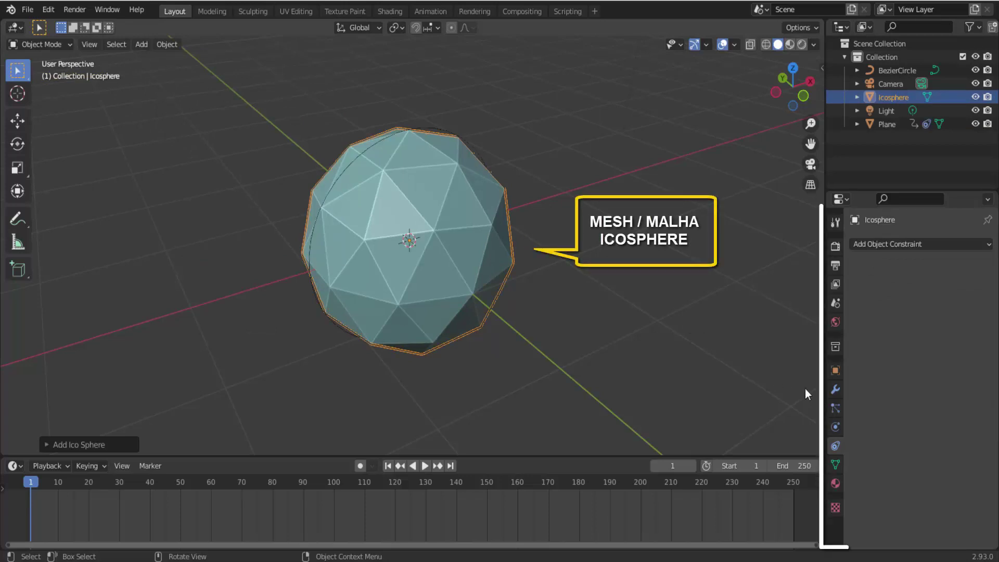
pyautogui.click(836, 375)
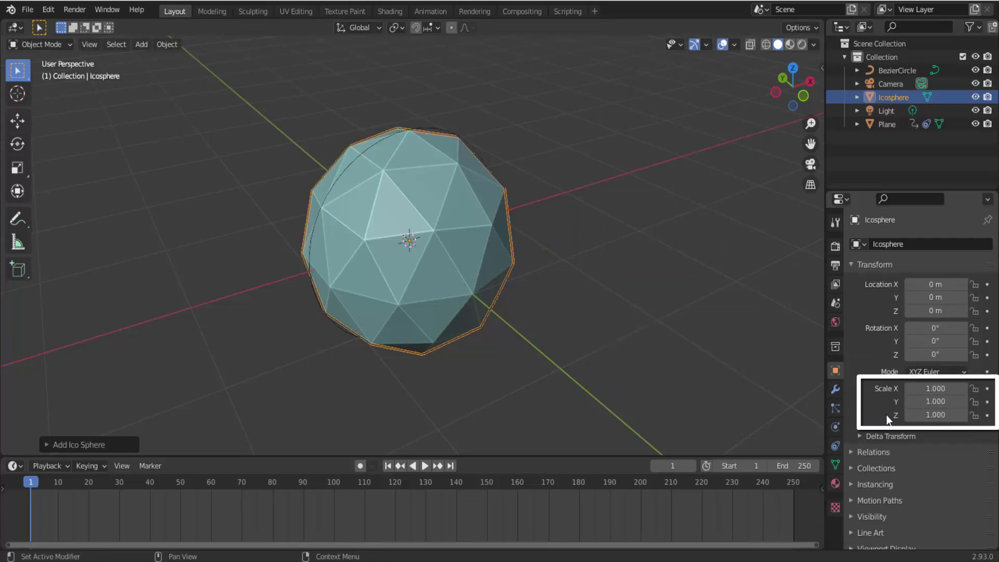
pyautogui.doubleClick(929, 388)
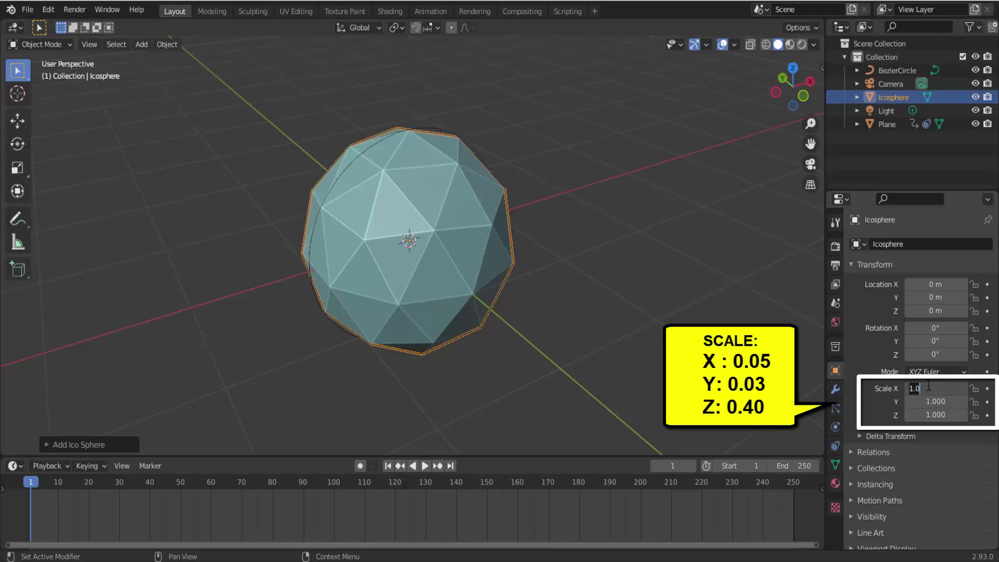
pyautogui.write('0')
pyautogui.press('Return')
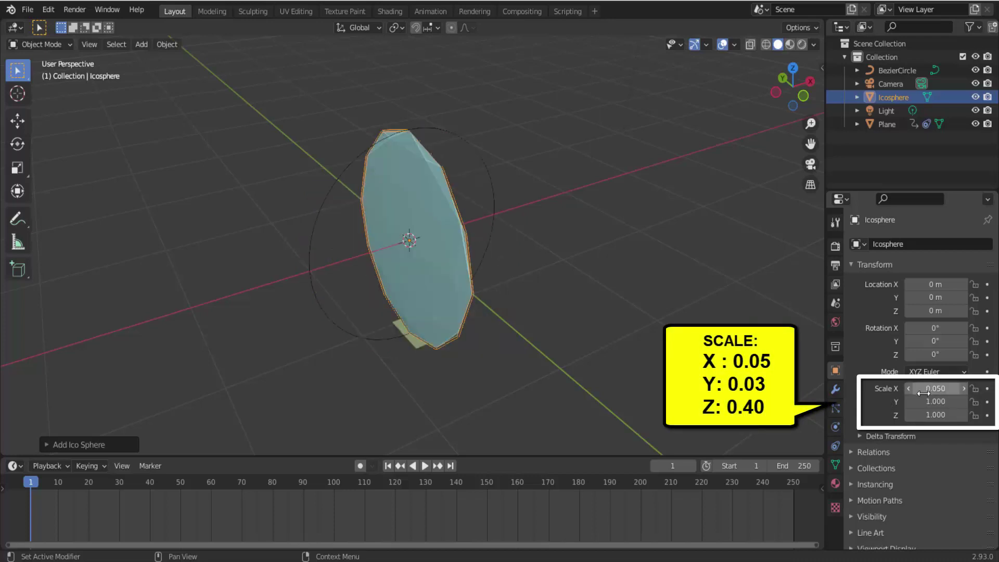
pyautogui.doubleClick(928, 401)
pyautogui.write('0.03')
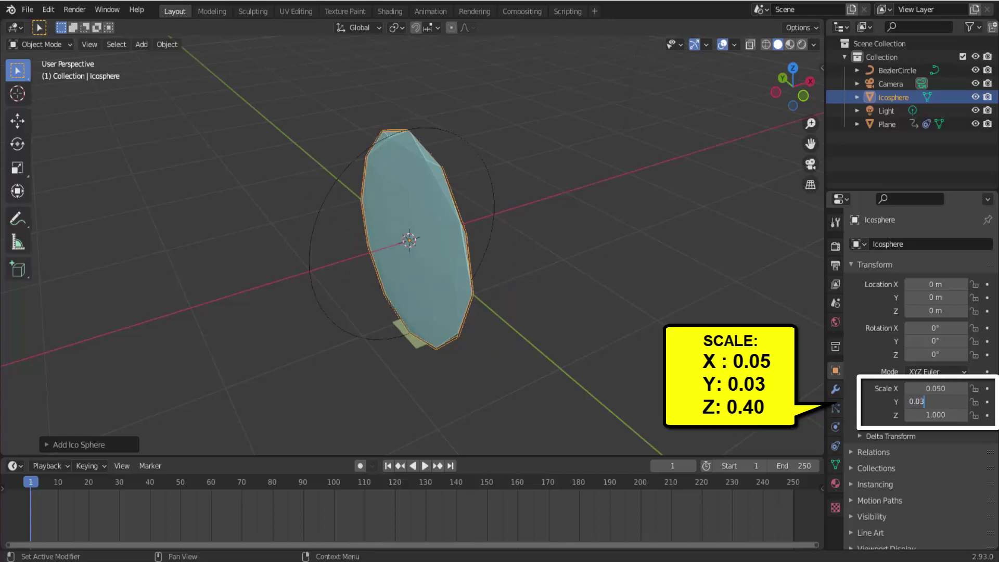
pyautogui.press('Return')
pyautogui.doubleClick(927, 414)
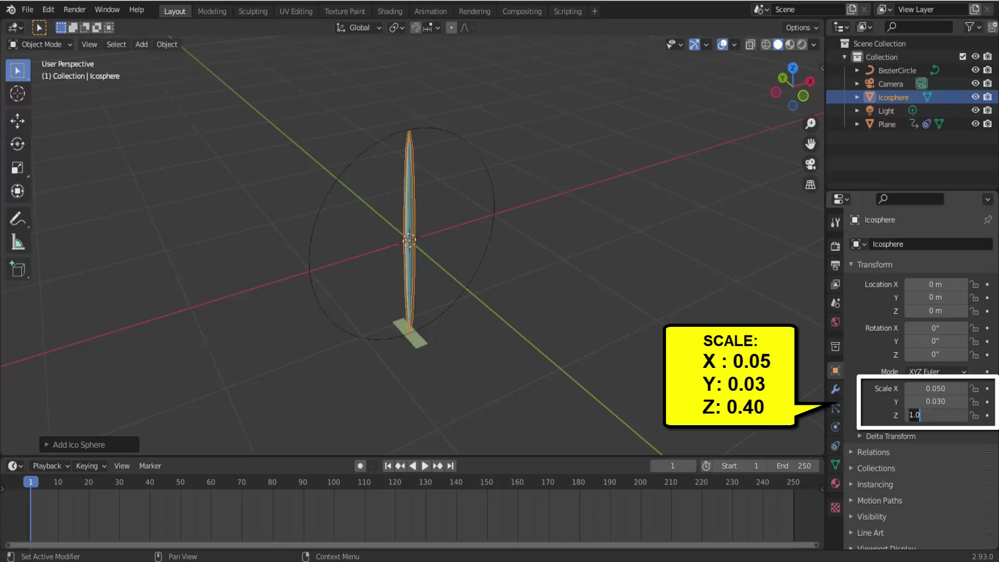
pyautogui.write('0')
pyautogui.write('.4')
pyautogui.press('Return')
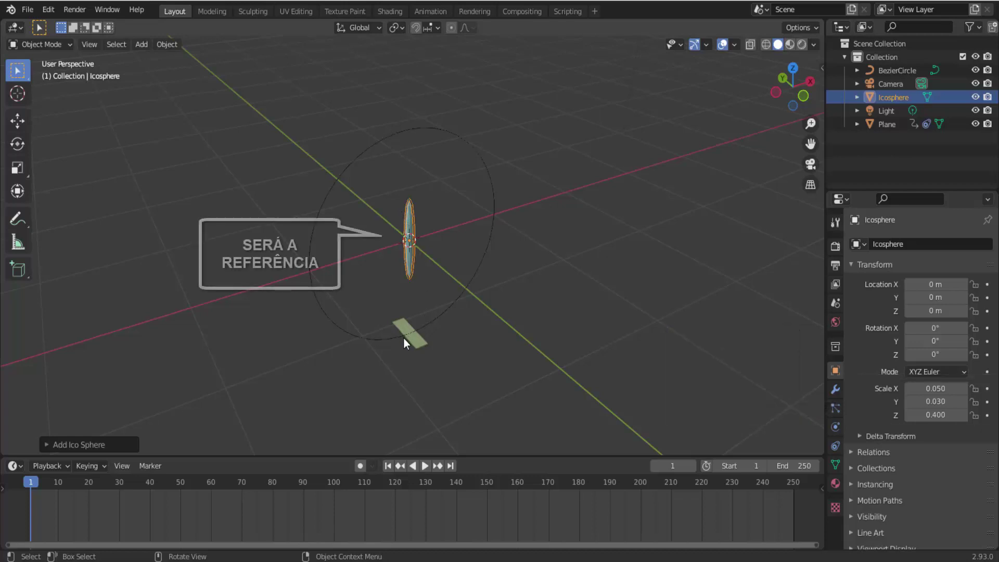
# Step: Move the icosphere along X to about 5.66 m, then select the plane
pyautogui.click(21, 120)
pyautogui.moveTo(416, 229)
pyautogui.mouseDown()
pyautogui.moveTo(718, 215)
pyautogui.moveTo(0, 309)
pyautogui.mouseUp()
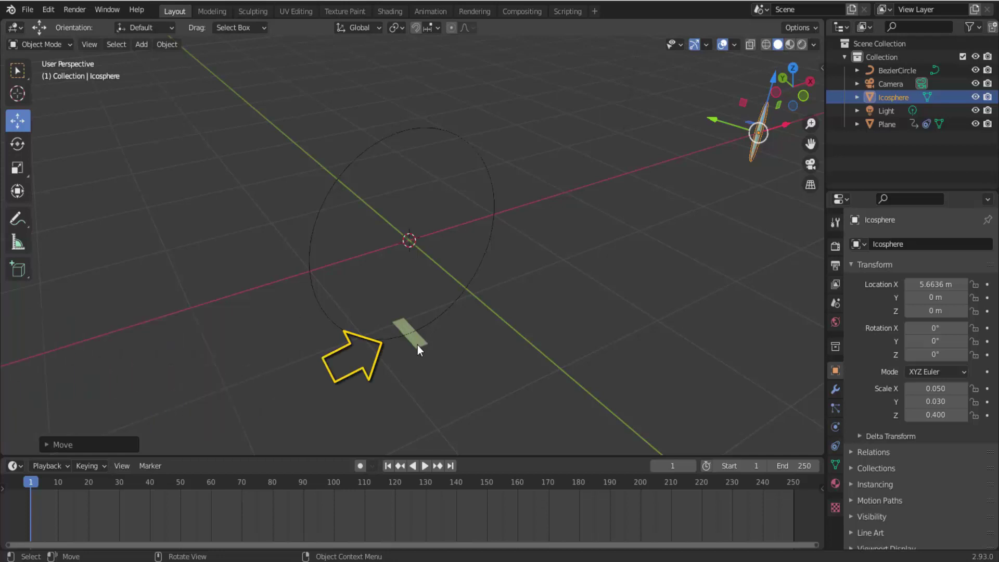
pyautogui.click(417, 345)
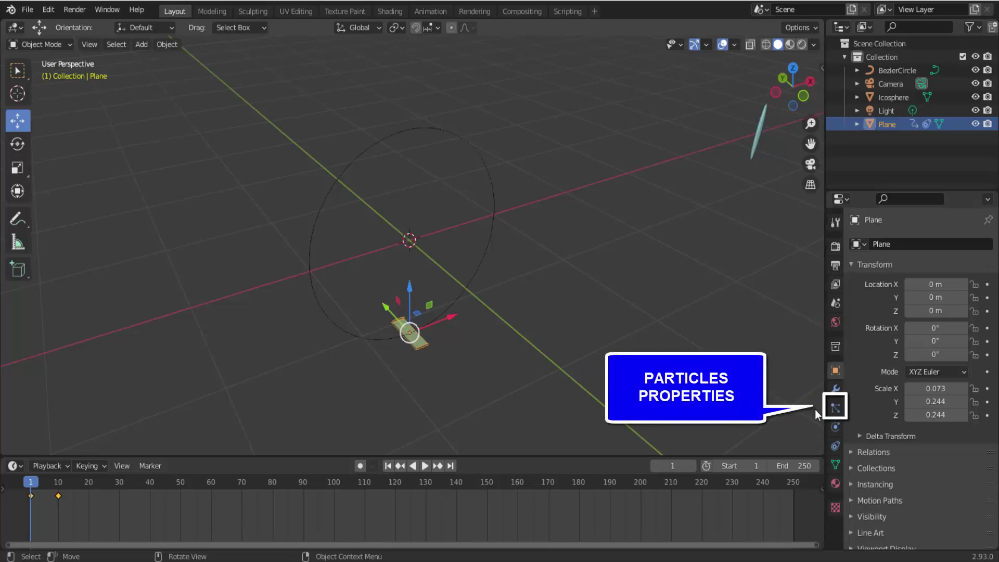
# Step: Add a ParticleSystem to the plane and preview its emission, rewinding to frame 1
pyautogui.click(835, 409)
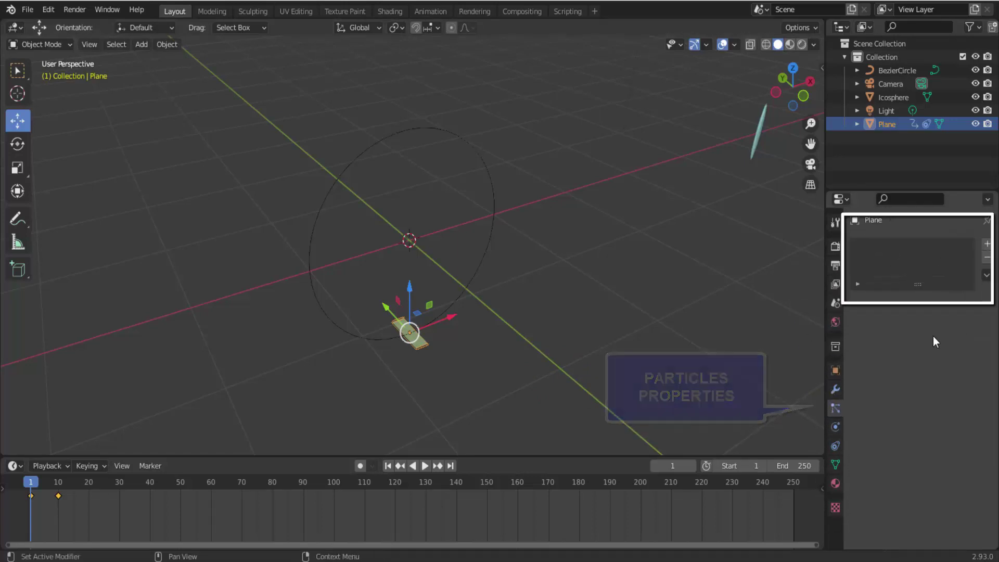
pyautogui.click(987, 244)
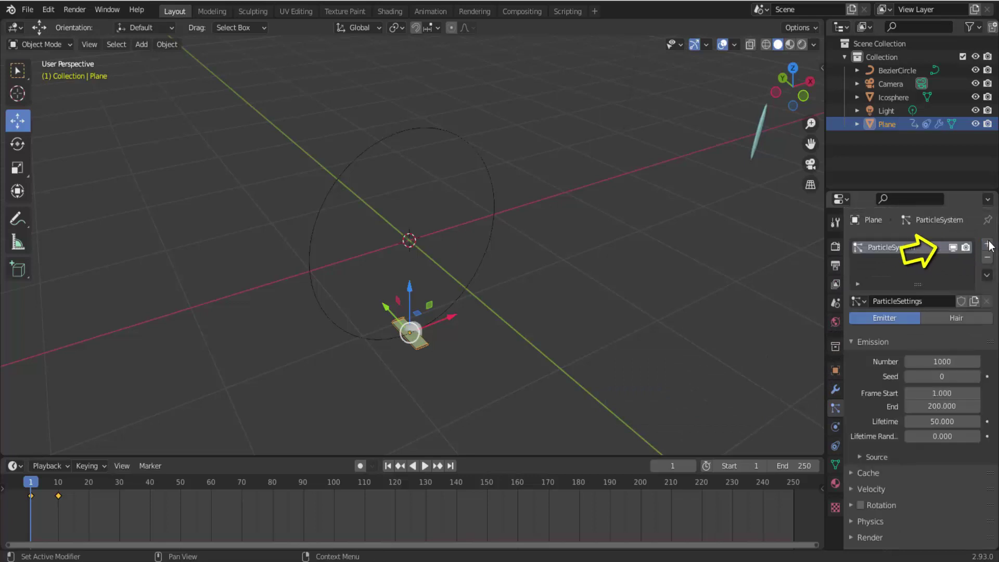
pyautogui.click(425, 465)
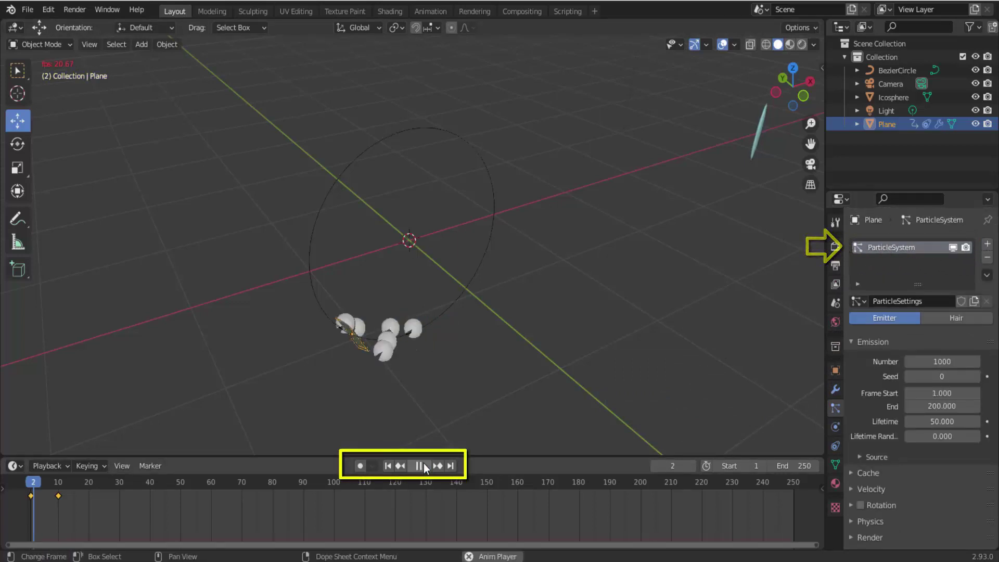
pyautogui.click(424, 465)
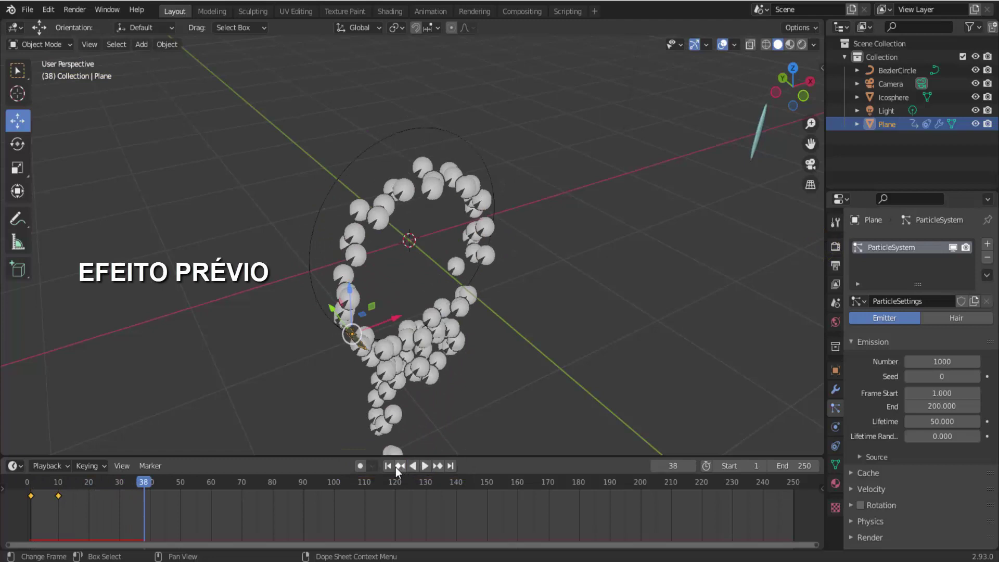
pyautogui.click(388, 465)
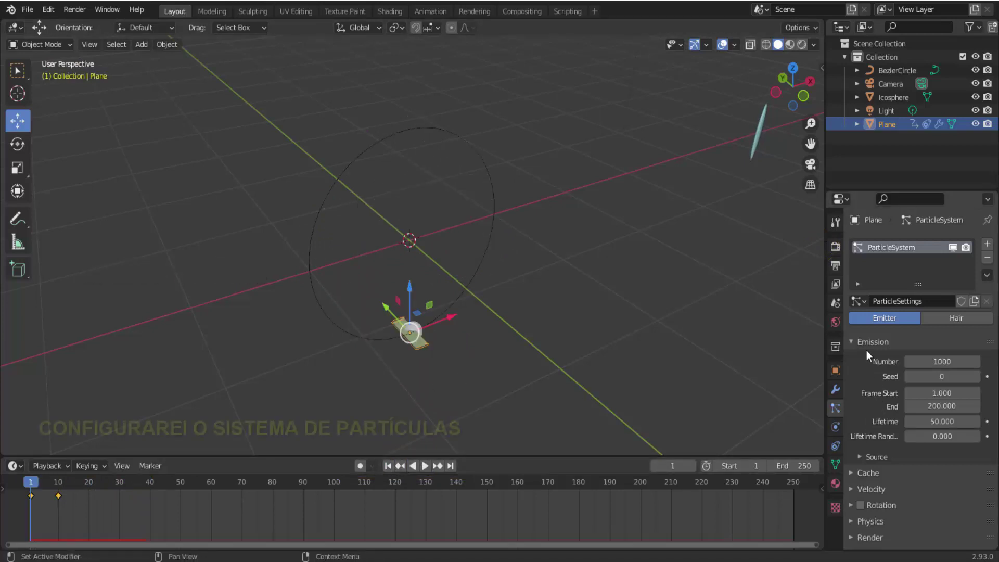
# Step: Set the particle count to 30000, emitting from frame 2 to 280
pyautogui.click(931, 362)
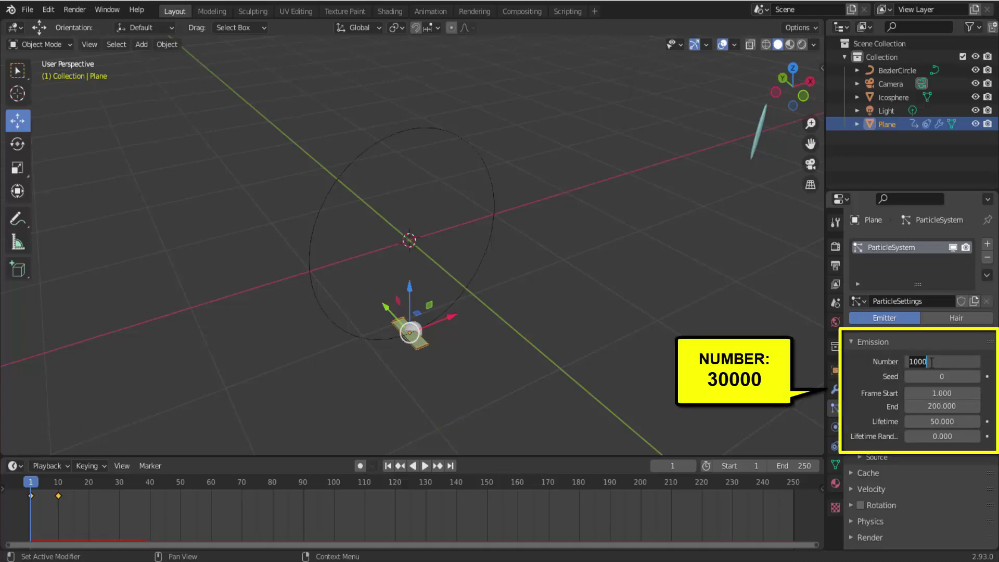
pyautogui.write('3')
pyautogui.press('Return')
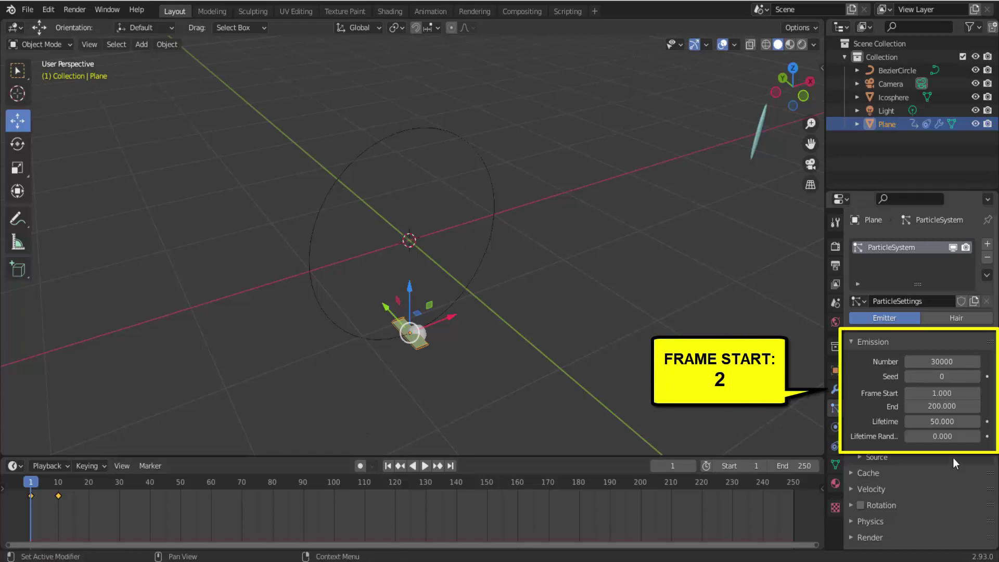
pyautogui.click(942, 393)
pyautogui.write('2')
pyautogui.press('Return')
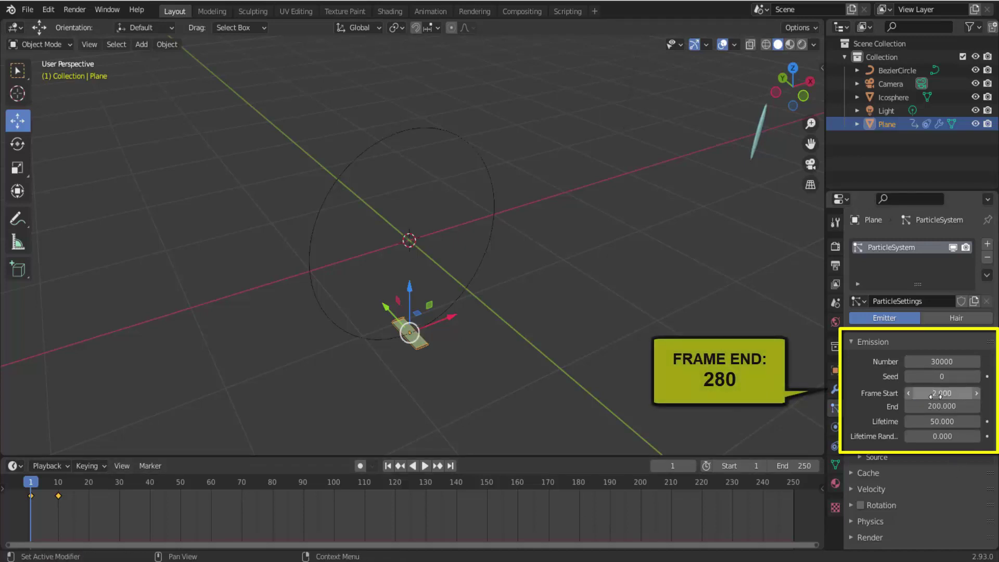
pyautogui.click(939, 405)
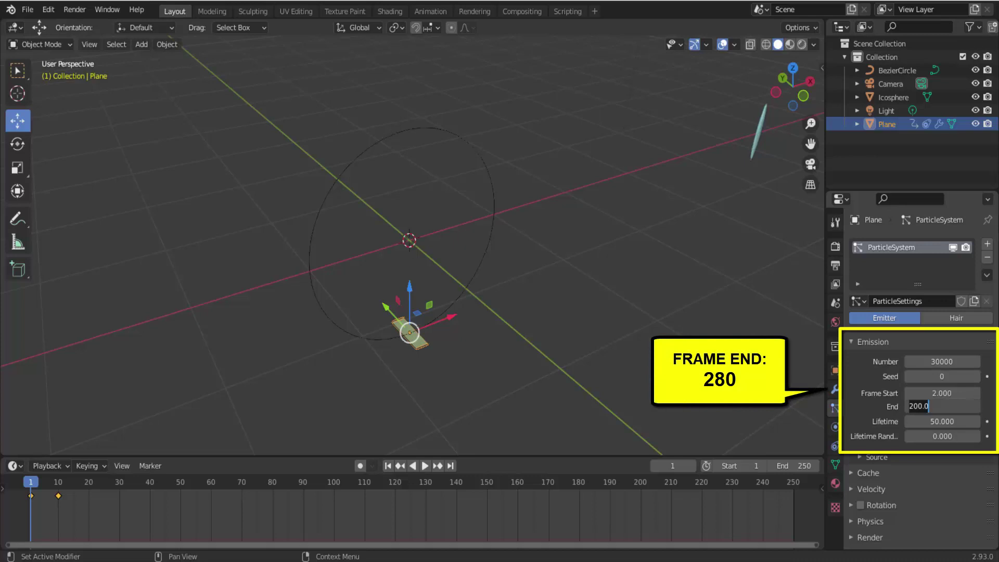
pyautogui.write('280')
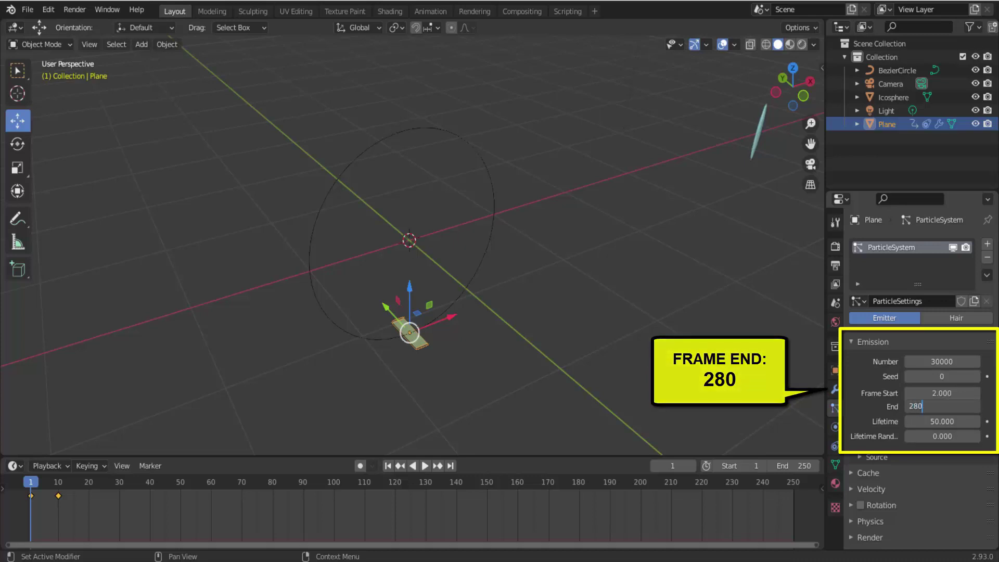
pyautogui.press('Return')
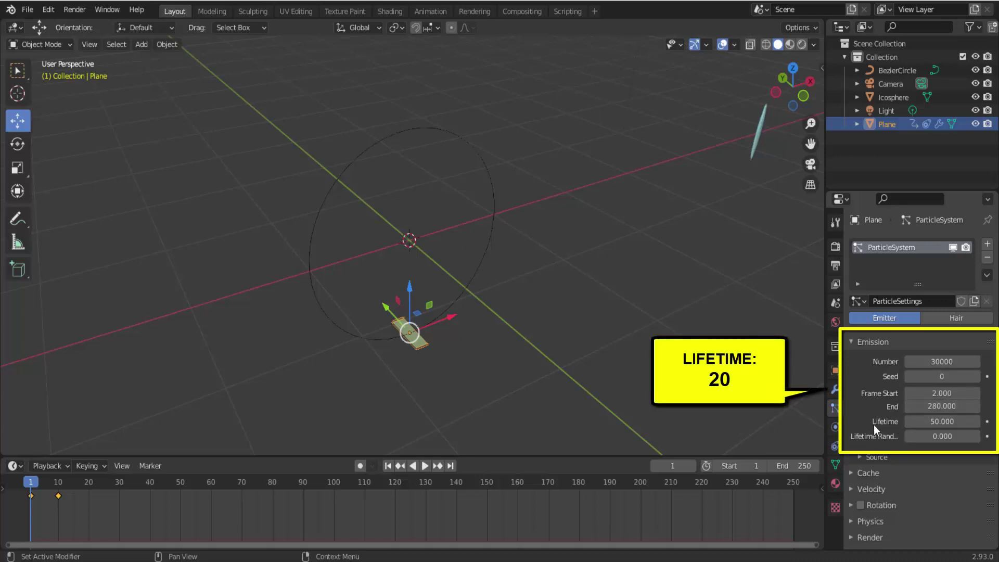
# Step: Set particle Lifetime to 20 and Lifetime Randomness to 1.000
pyautogui.click(931, 420)
pyautogui.write('20')
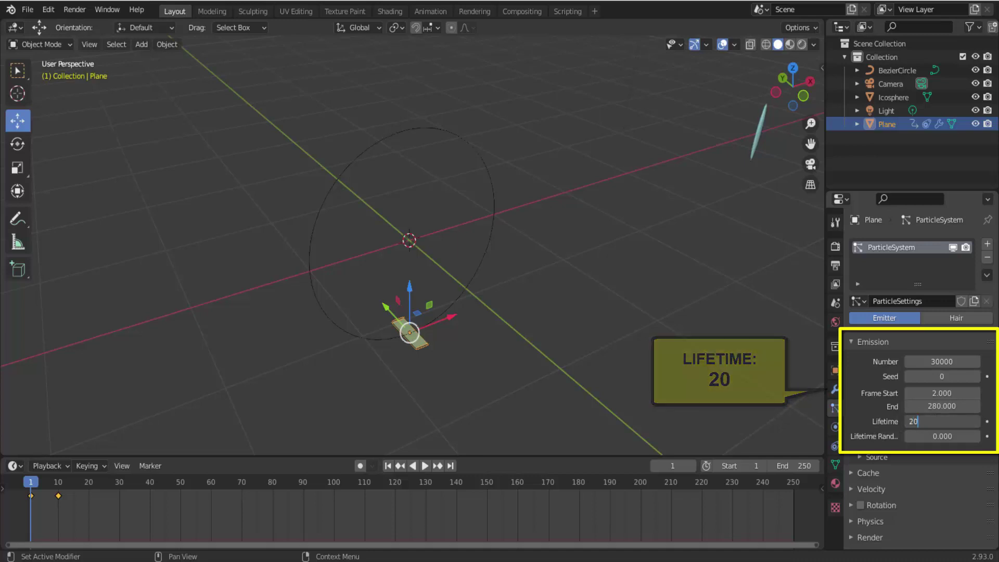
pyautogui.press('Return')
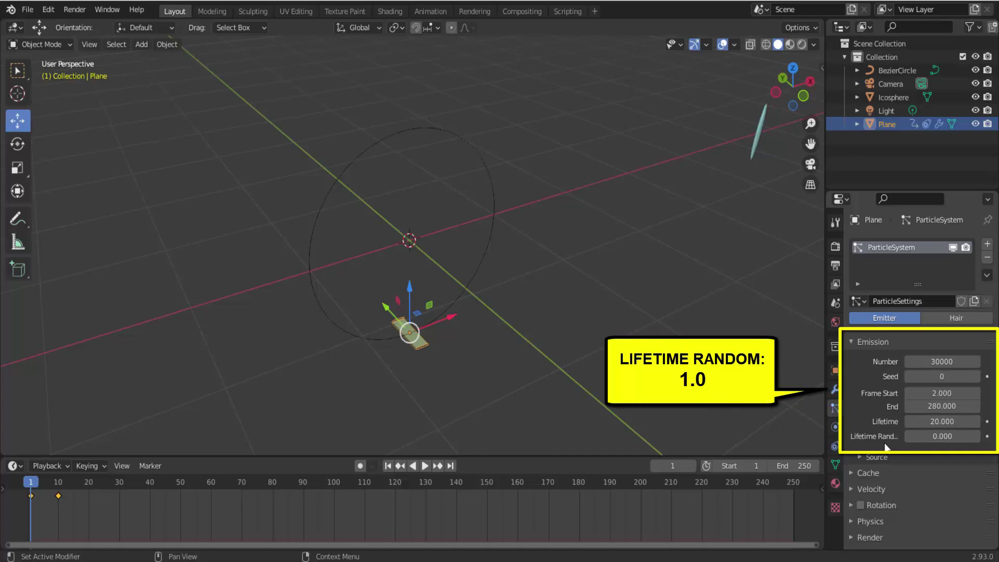
pyautogui.moveTo(921, 436); pyautogui.dragTo(978, 436)
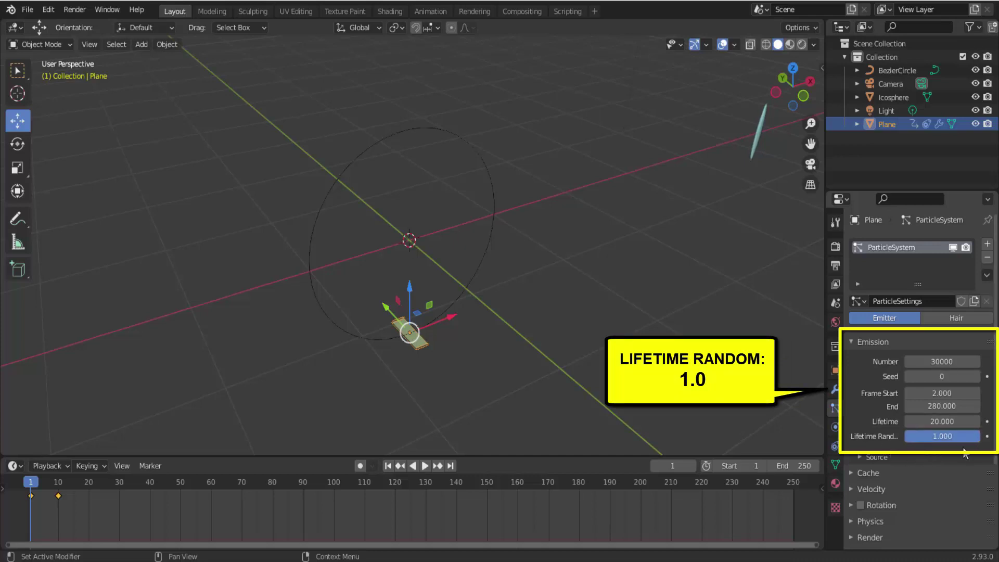
# Step: Set the particle source Emit From to Volume and Distribution to Random
pyautogui.click(858, 457)
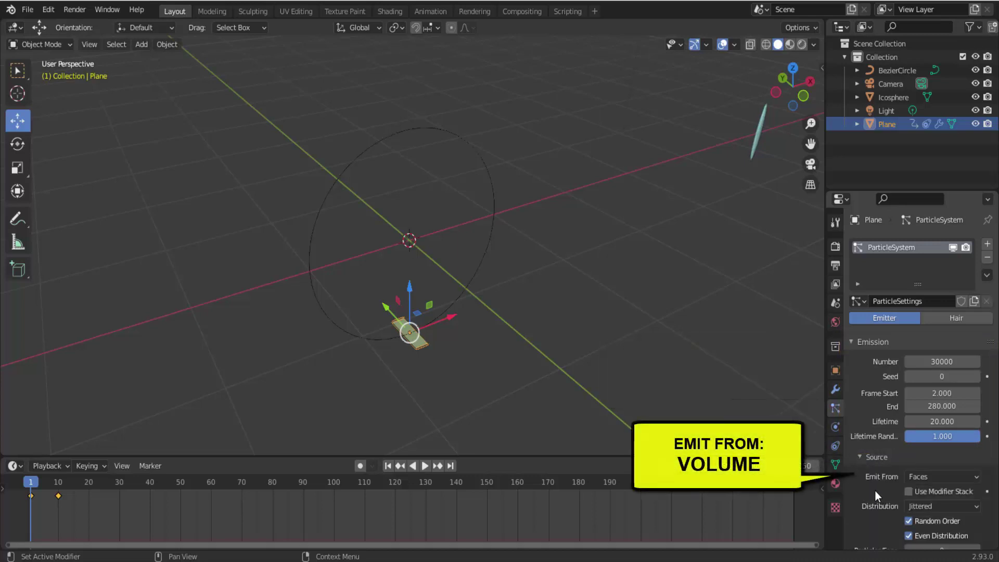
pyautogui.click(929, 477)
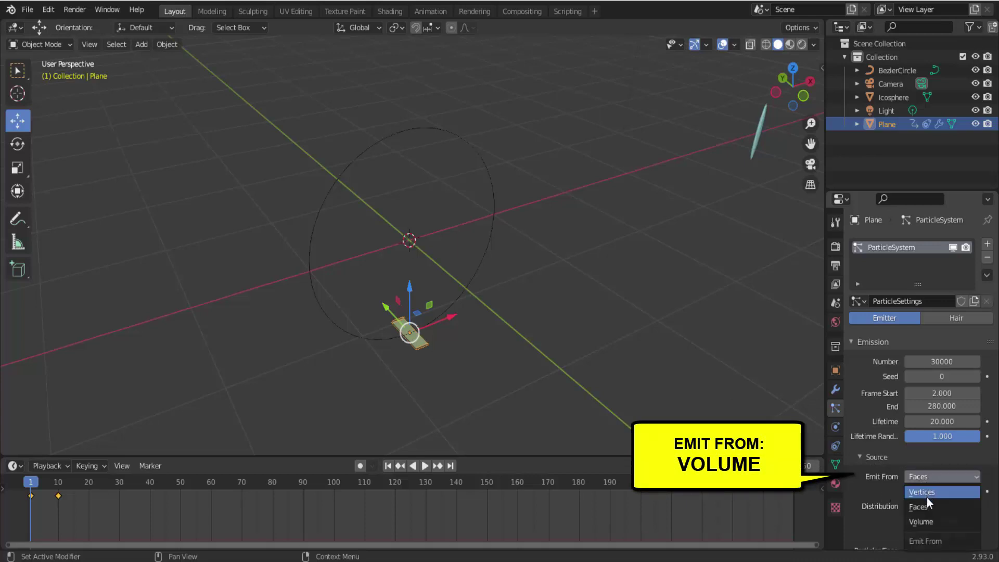
pyautogui.click(929, 519)
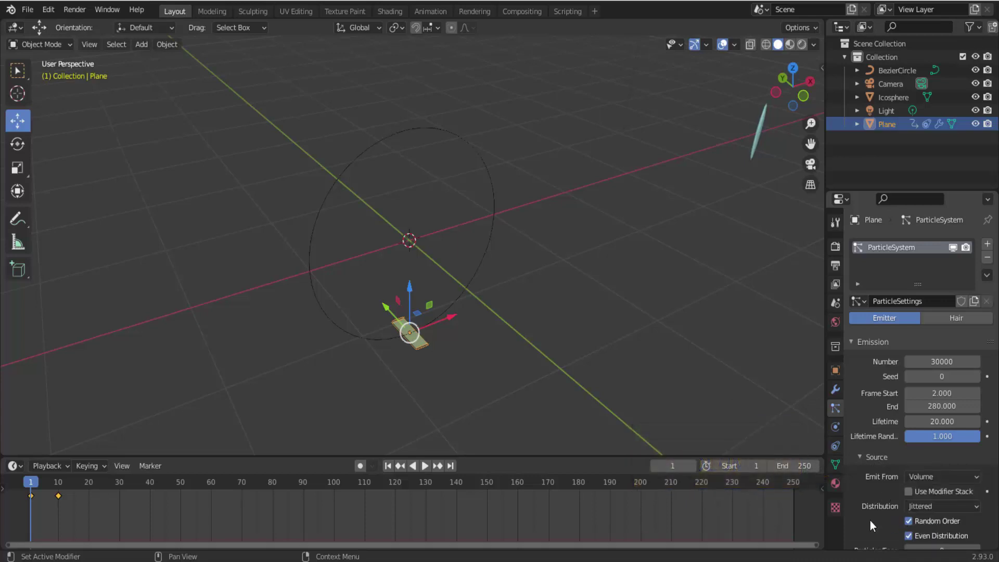
pyautogui.click(943, 506)
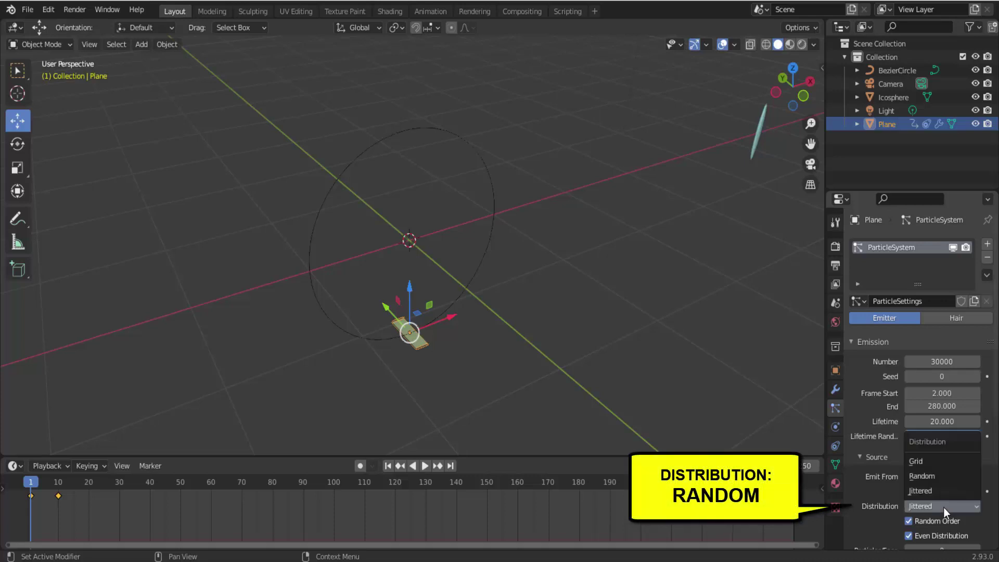
pyautogui.click(935, 476)
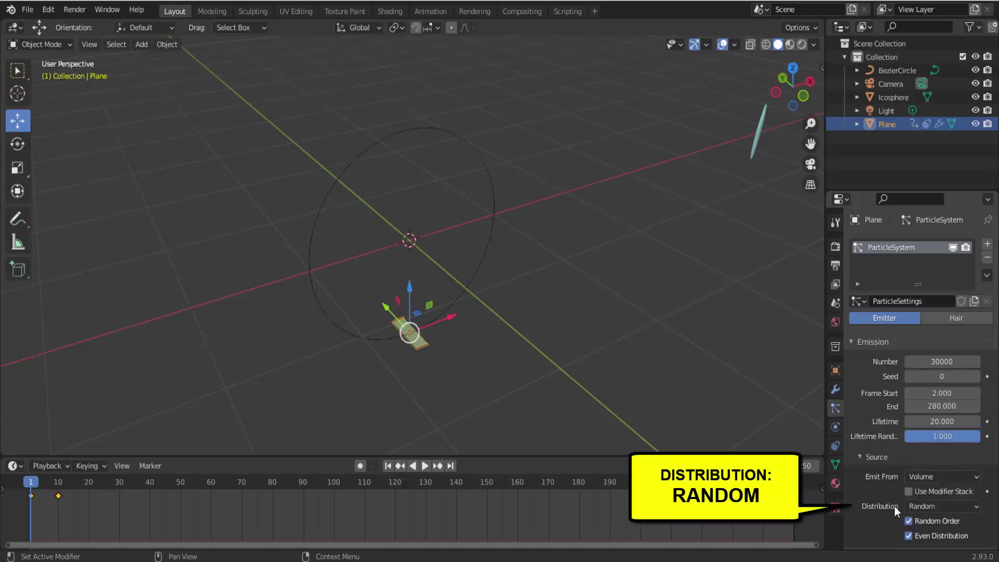
pyautogui.click(858, 456)
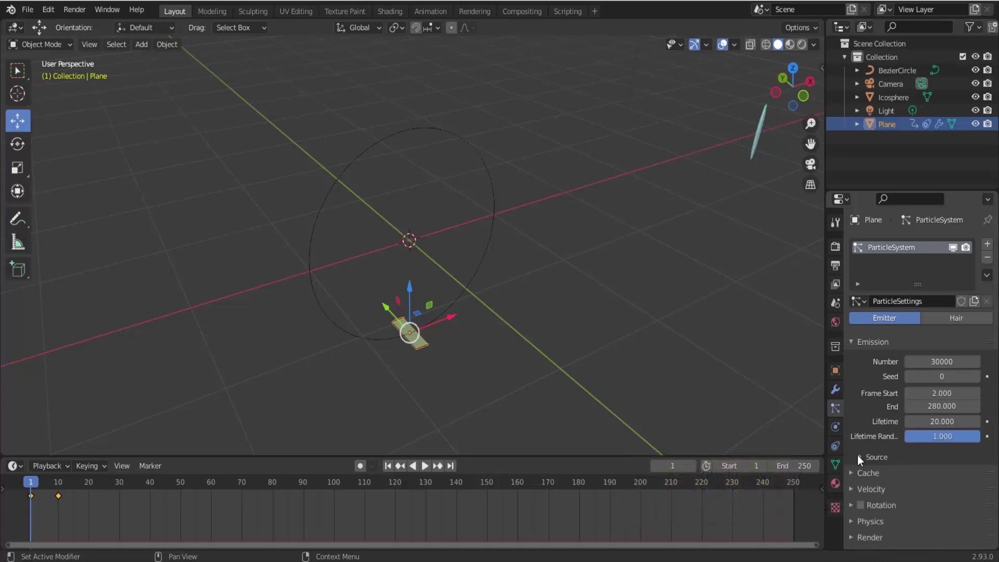
# Step: Enter a Normal velocity of 0.25 m/s and an Object Velocity of 0.100
pyautogui.click(848, 489)
pyautogui.scroll(-4, 886, 490)
pyautogui.scroll(-5, 887, 489)
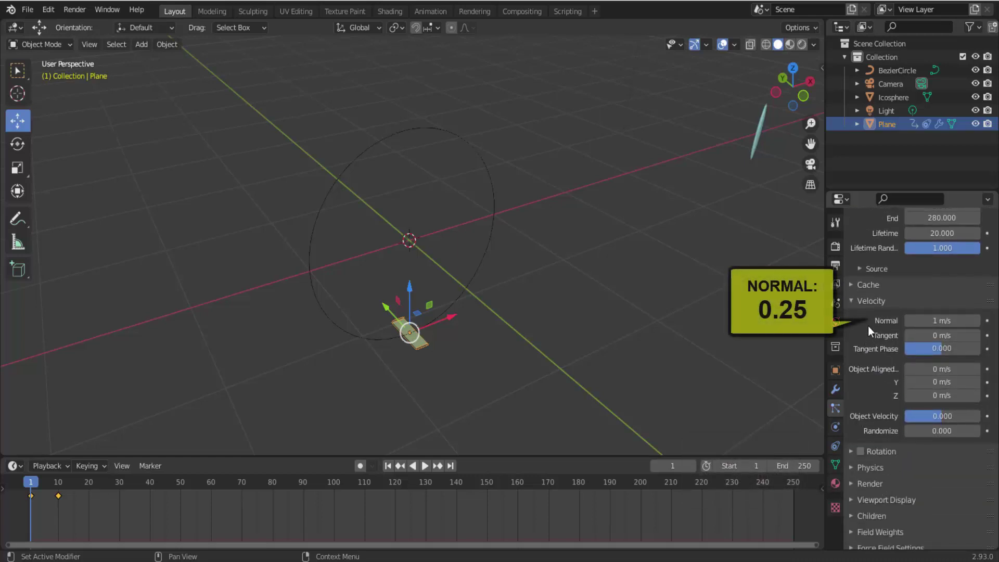
pyautogui.click(939, 320)
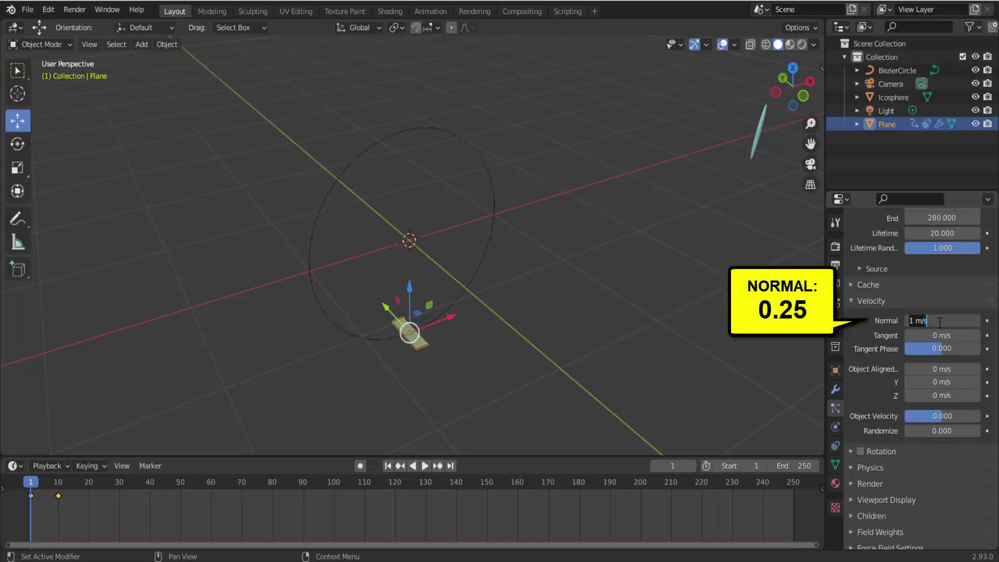
pyautogui.press('BackSpace')
pyautogui.write('0.25')
pyautogui.press('Return')
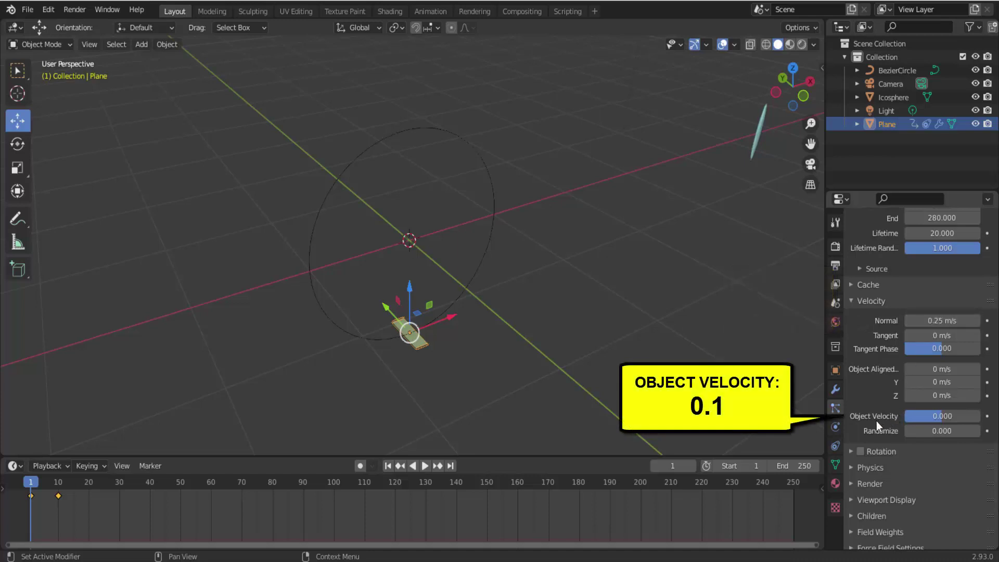
pyautogui.click(934, 416)
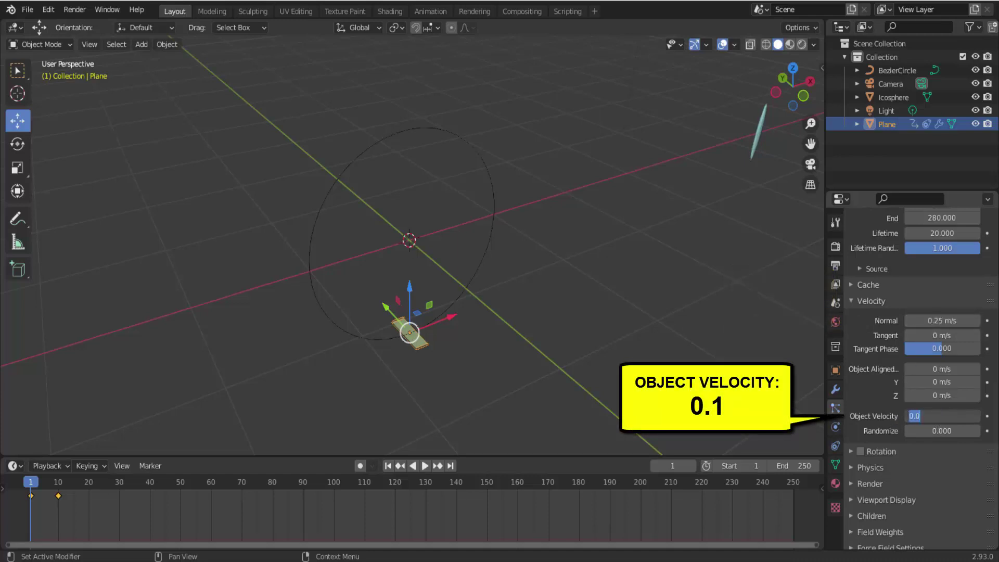
pyautogui.press('BackSpace')
pyautogui.press('Return')
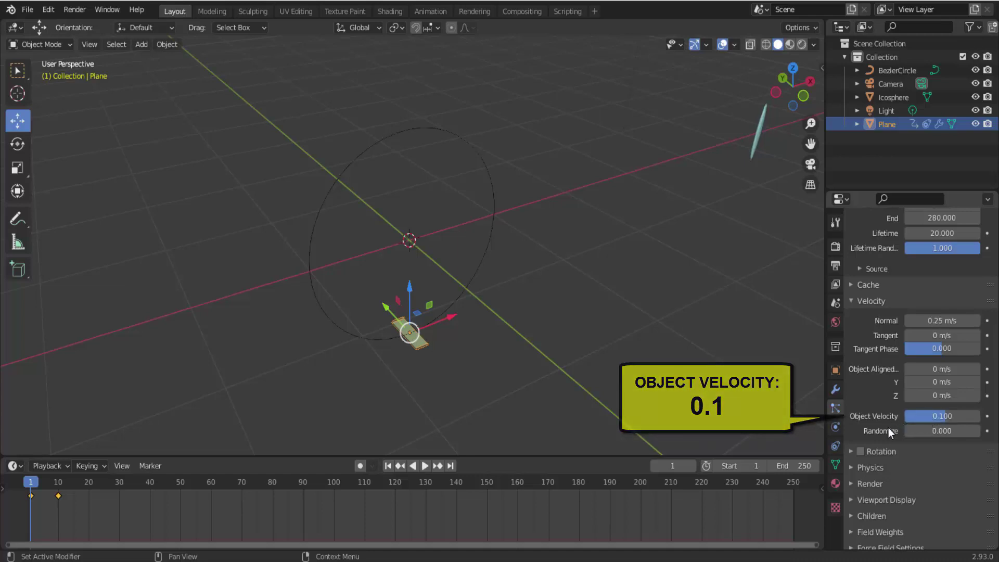
# Step: Enable particle rotation and bring up the Physics force settings
pyautogui.click(861, 452)
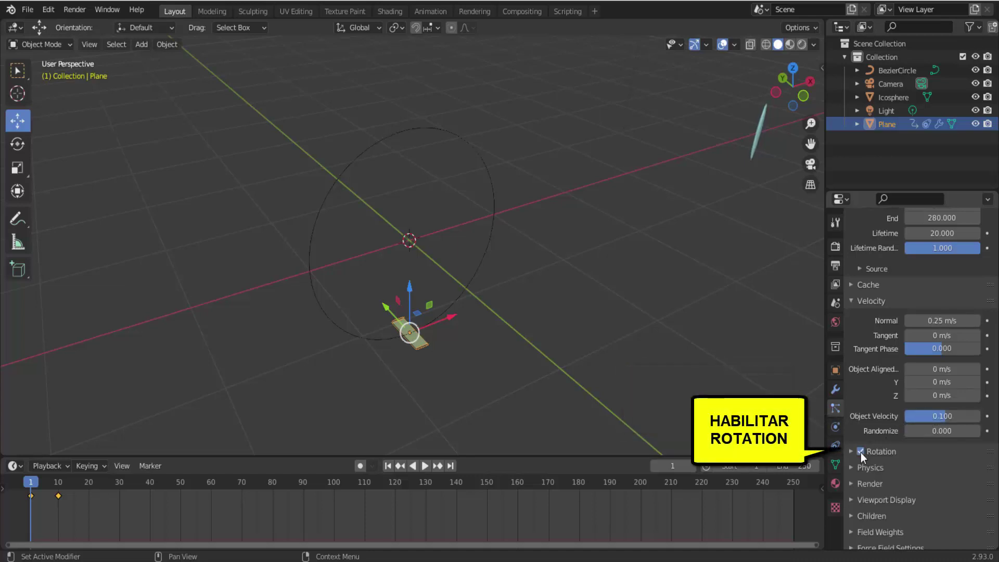
pyautogui.click(851, 300)
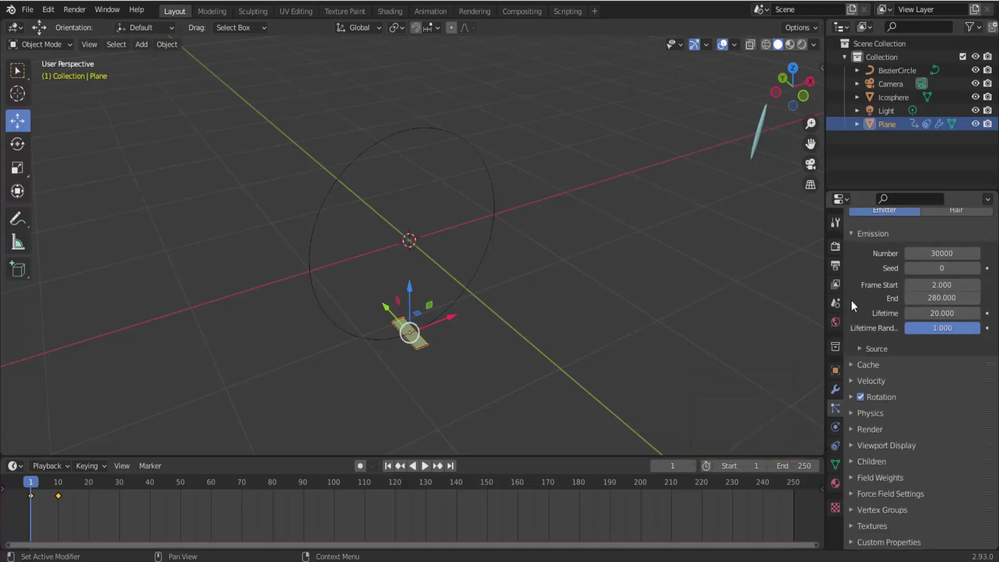
pyautogui.click(851, 412)
pyautogui.scroll(-3, 858, 440)
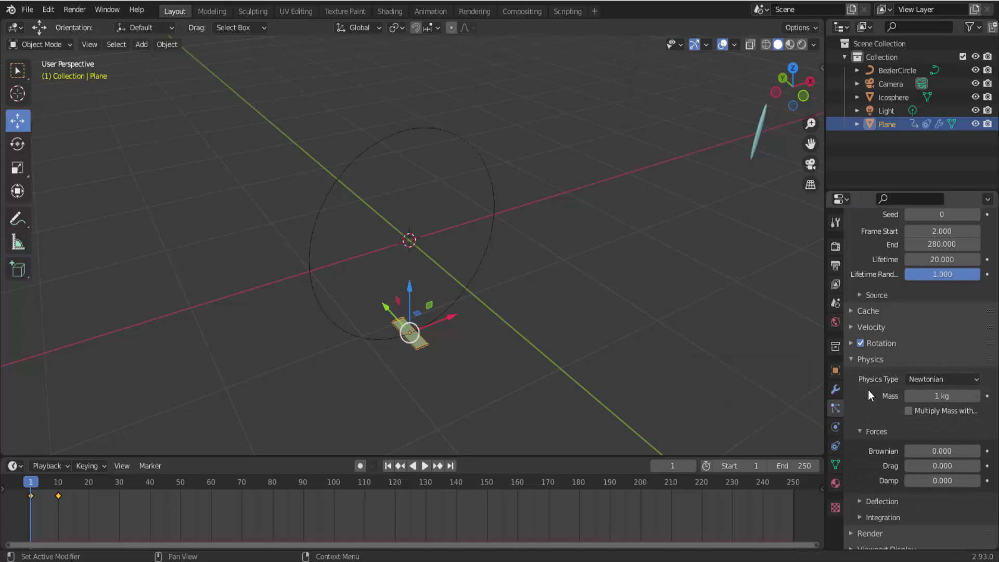
pyautogui.scroll(-2, 868, 390)
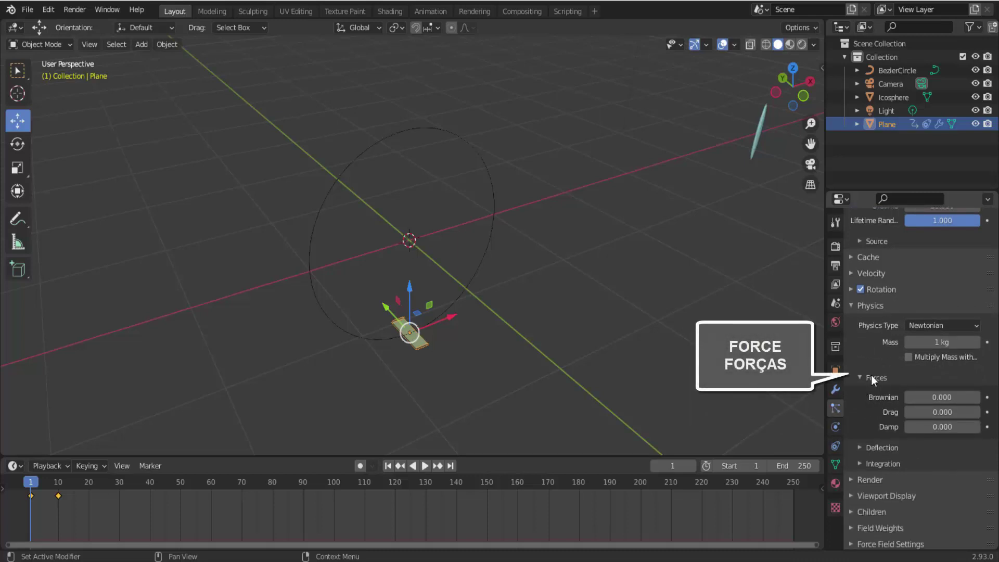
# Step: Set the Physics forces to Brownian 0.5 and damping 0.015
pyautogui.click(931, 397)
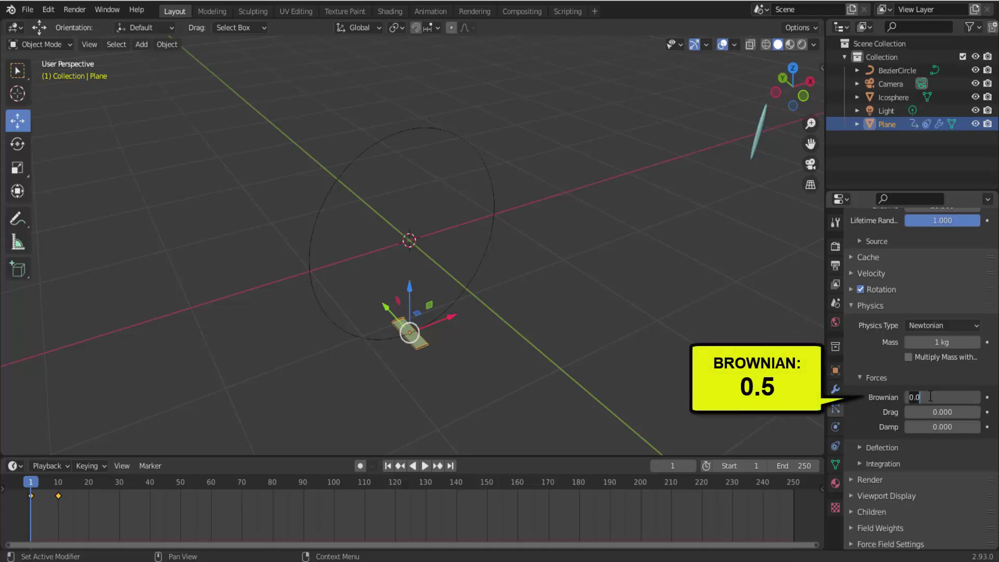
pyautogui.write('0')
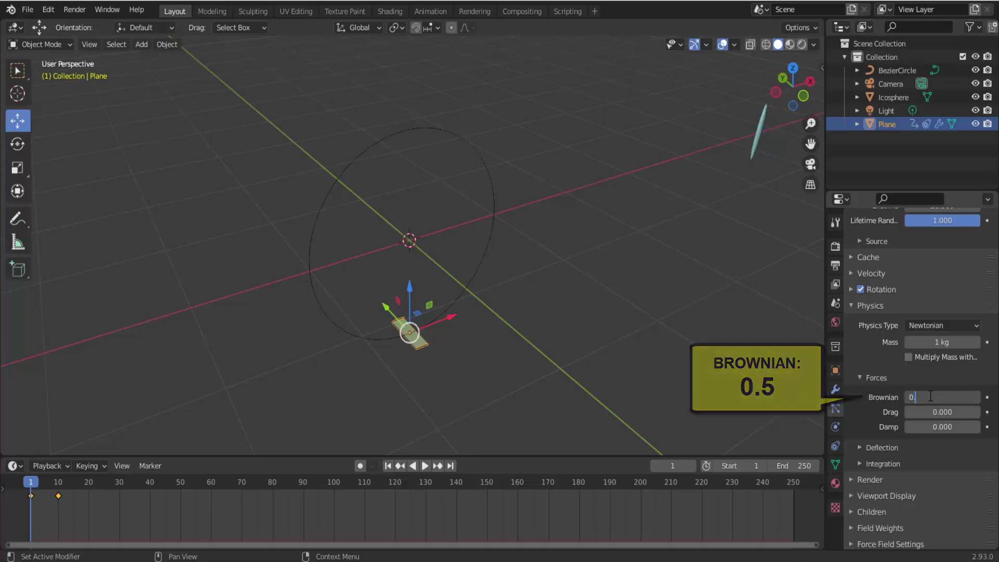
pyautogui.write('.5')
pyautogui.press('Return')
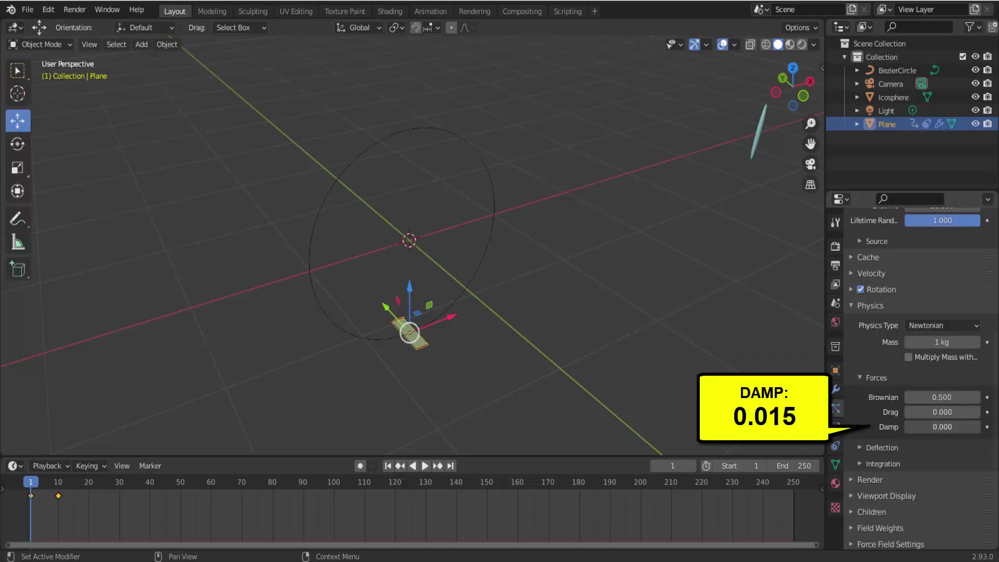
pyautogui.click(942, 426)
pyautogui.press('BackSpace')
pyautogui.press('Return')
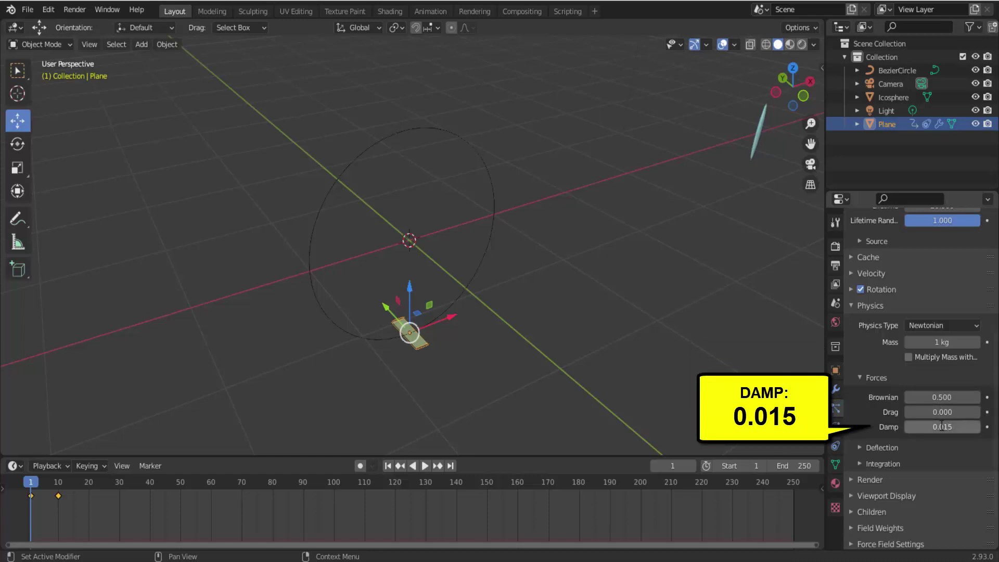
# Step: Collapse the Physics panel and show the particle Render settings
pyautogui.click(852, 307)
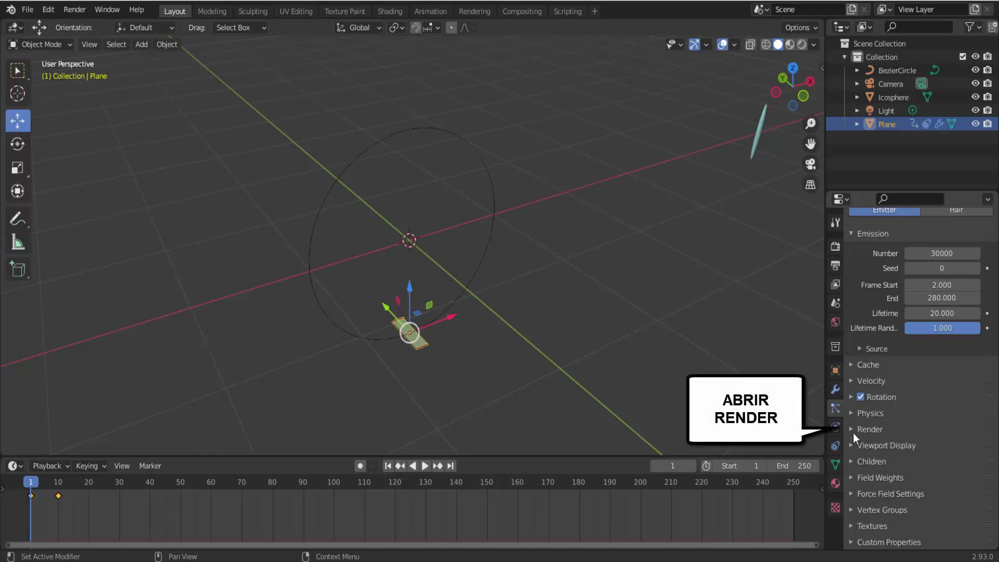
pyautogui.click(853, 431)
pyautogui.scroll(-1, 854, 437)
# Step: Render particles as Icosphere object instances at Scale 0.05, raising Scale Random to 0.707
pyautogui.scroll(-1, 854, 444)
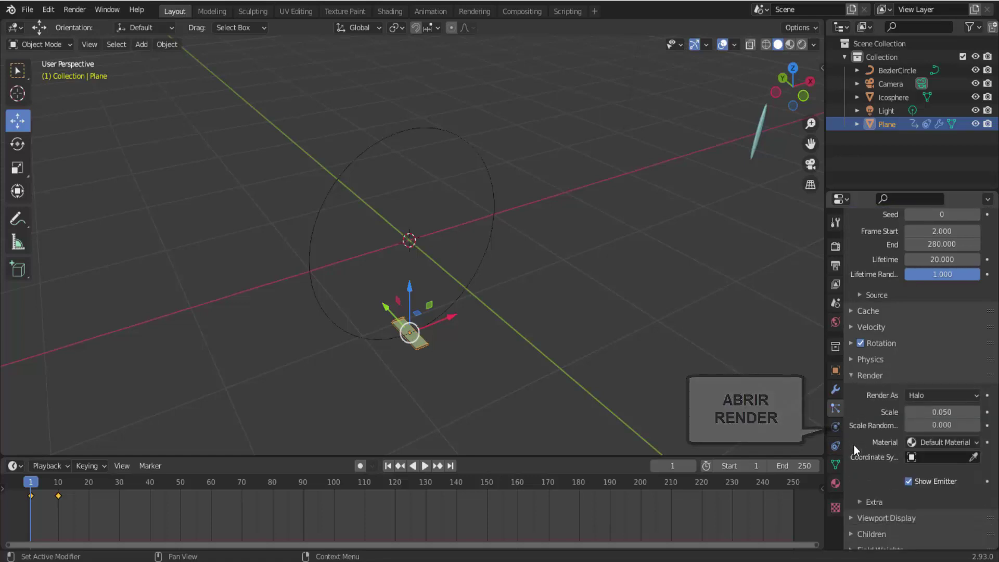
pyautogui.scroll(-4, 853, 445)
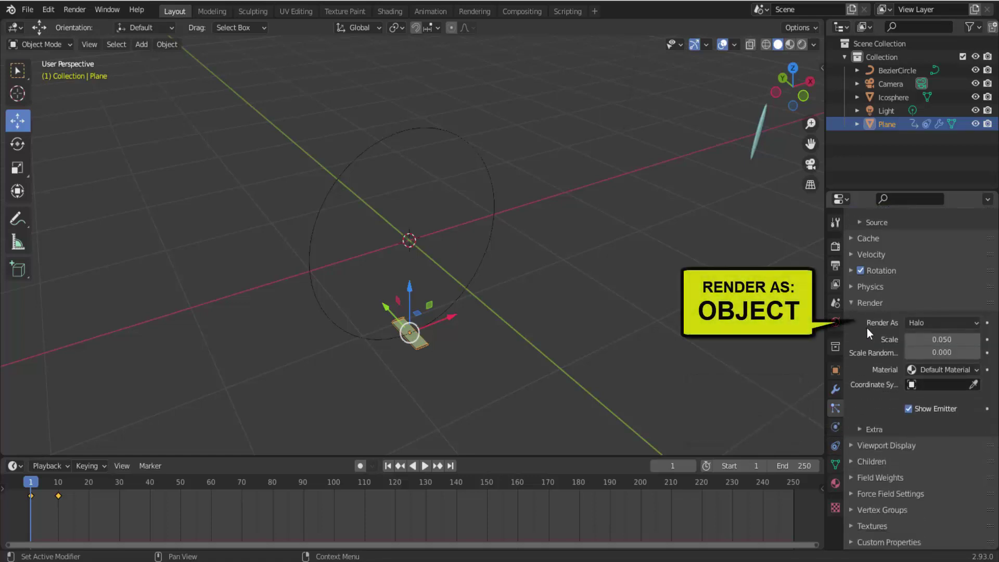
pyautogui.click(933, 321)
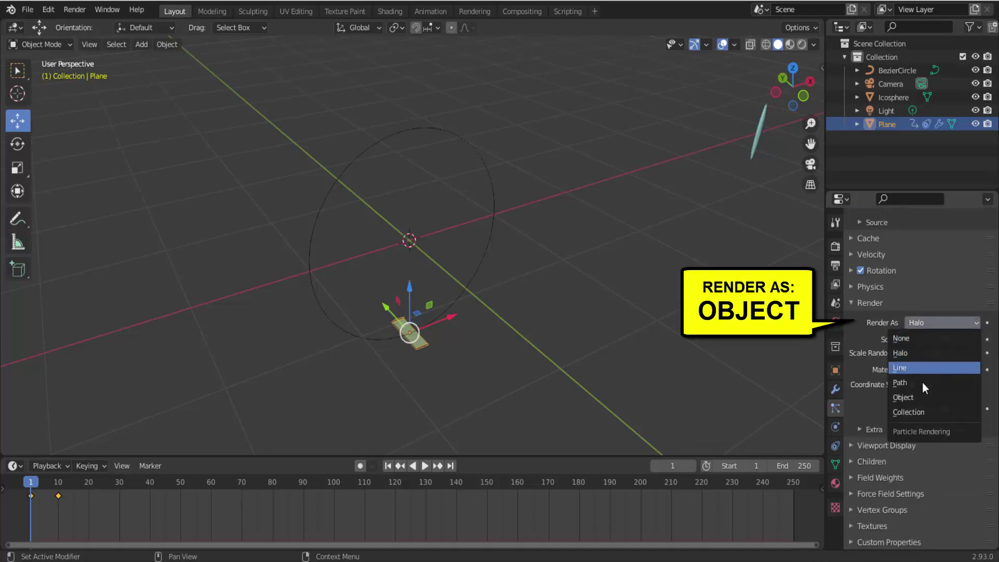
pyautogui.click(919, 395)
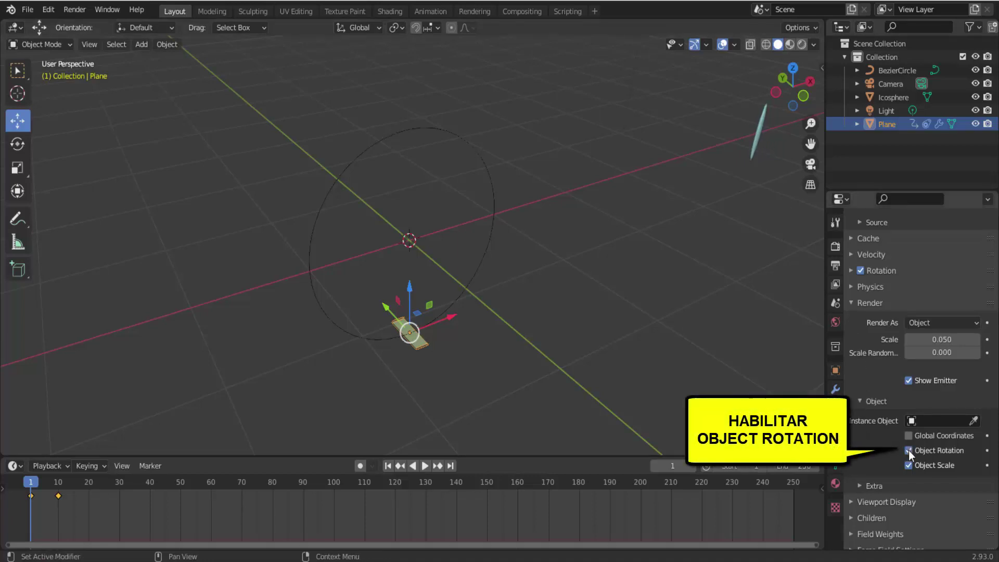
pyautogui.click(951, 420)
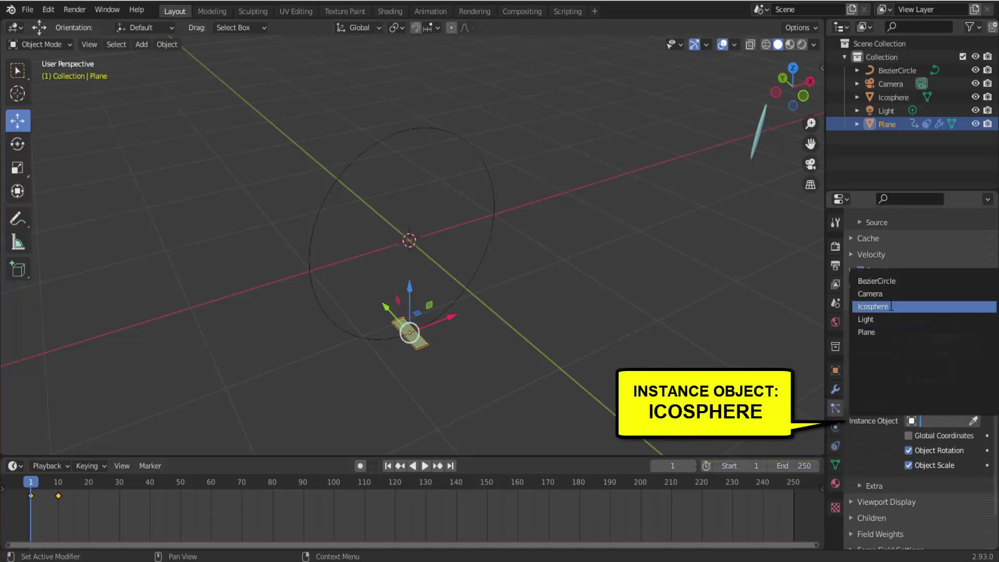
pyautogui.click(973, 421)
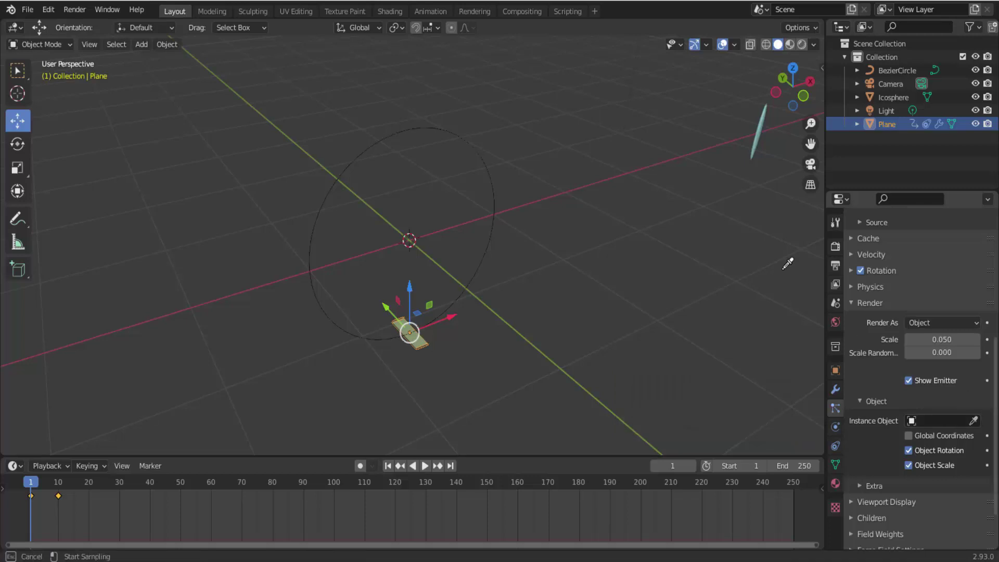
pyautogui.click(766, 117)
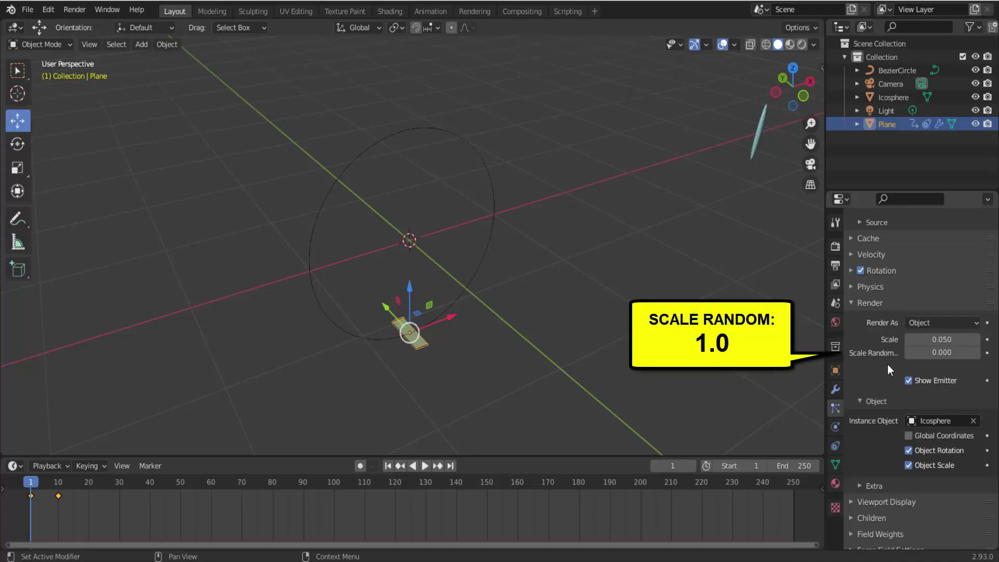
pyautogui.moveTo(924, 355); pyautogui.dragTo(959, 354)
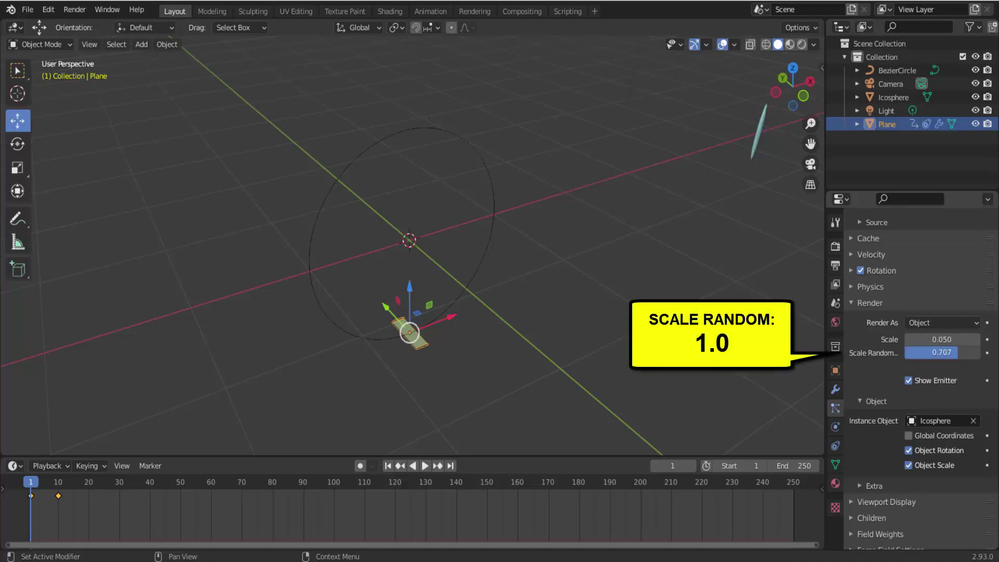
# Step: Add Simple child particles with Render Amount 10 and Randomize Size 1.0, then preview playback
pyautogui.click(854, 305)
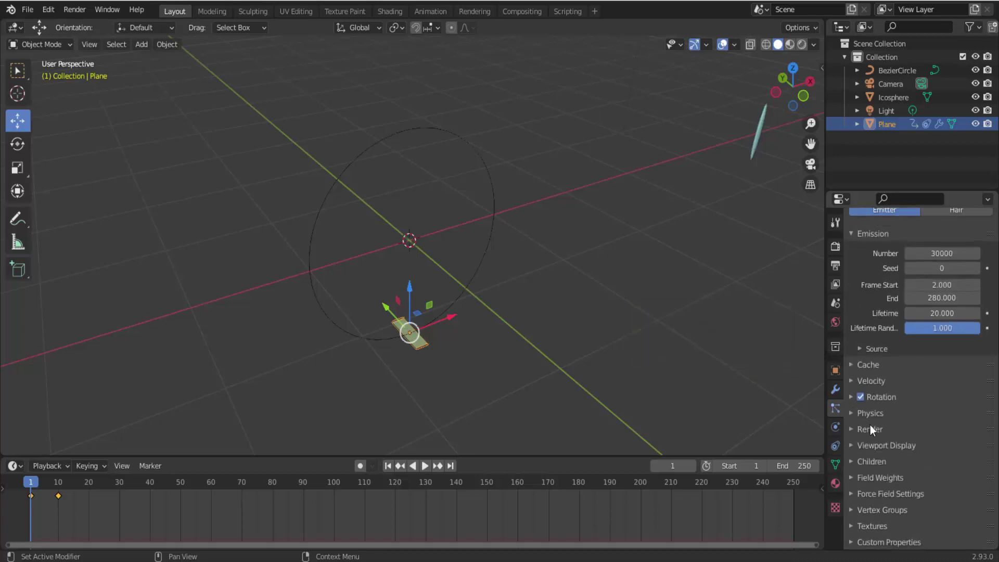
pyautogui.click(851, 461)
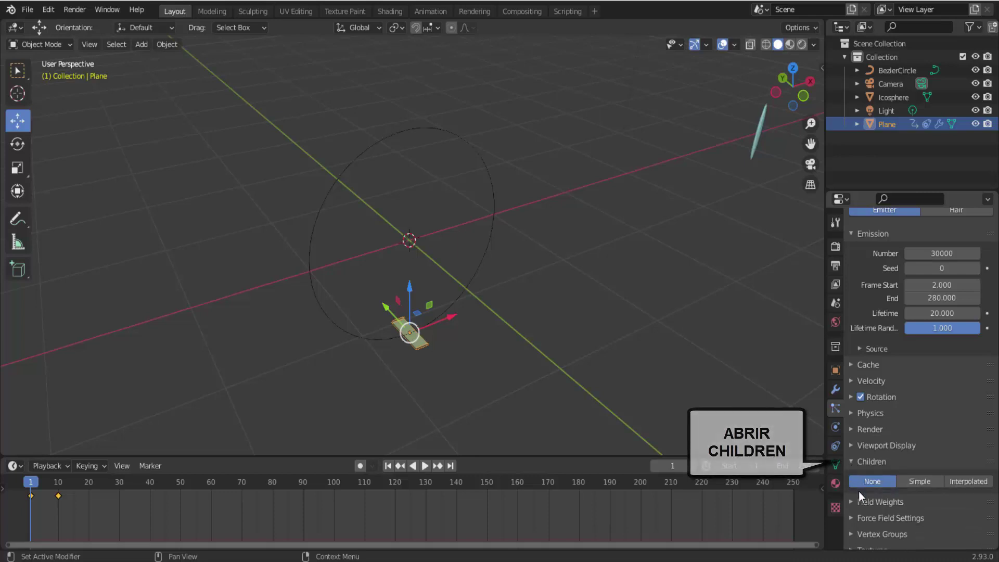
pyautogui.click(923, 480)
pyautogui.scroll(-2, 863, 498)
pyautogui.scroll(-2, 863, 499)
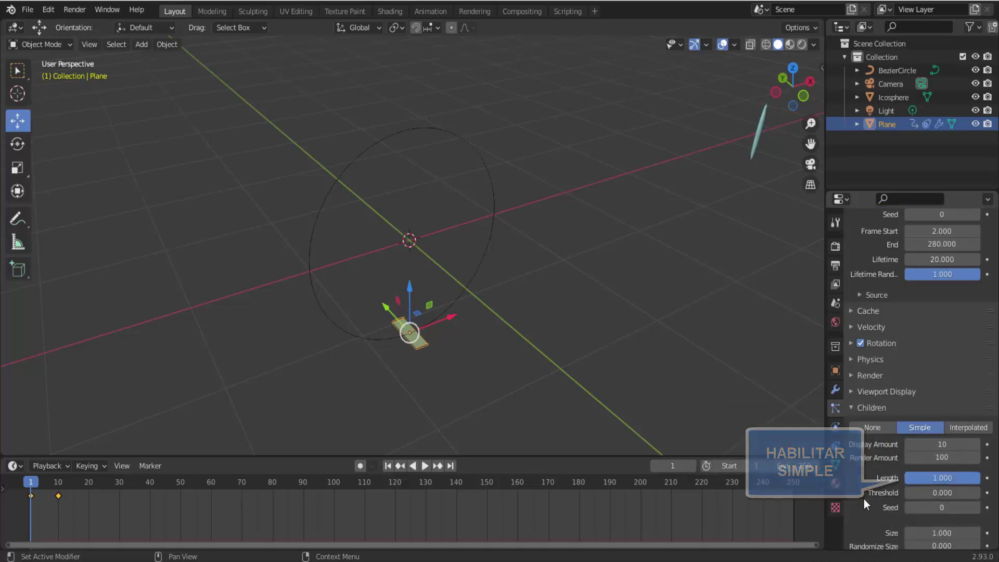
pyautogui.scroll(-2, 864, 498)
pyautogui.scroll(-1, 863, 497)
pyautogui.scroll(-1, 864, 495)
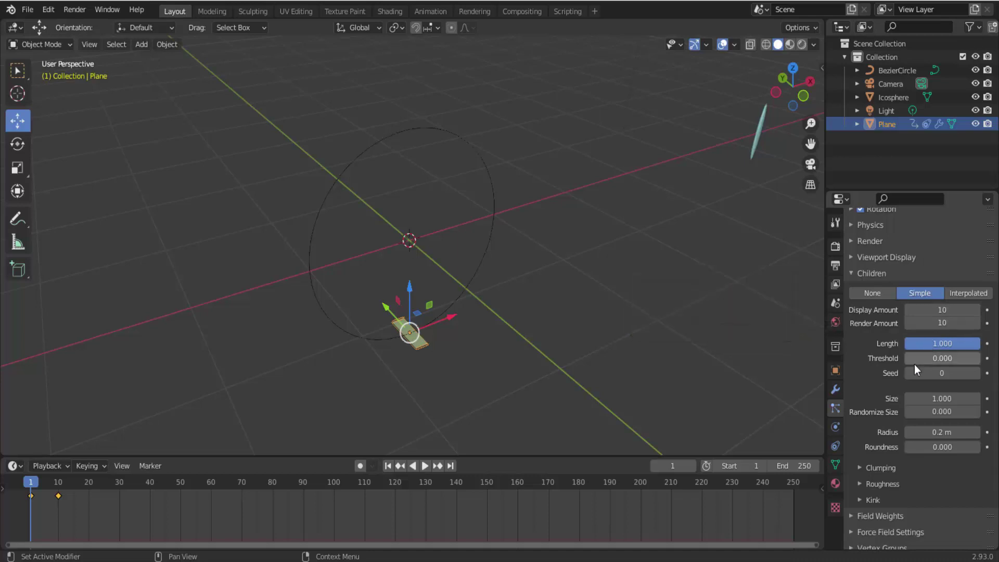
pyautogui.click(939, 412)
pyautogui.write('1.000')
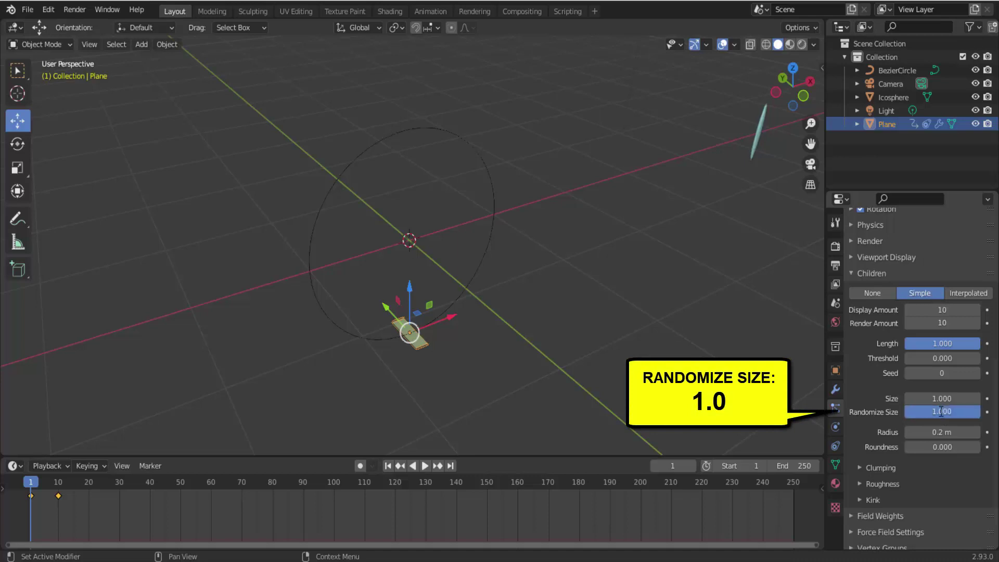
pyautogui.click(427, 463)
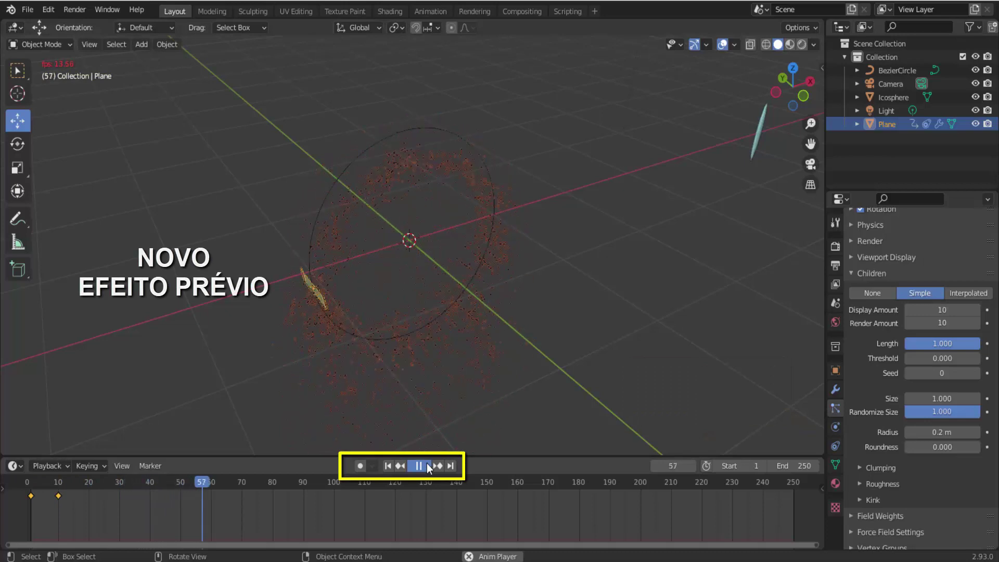
# Step: Lower the Gravity field weight to 0.05 and replay from frame 1 to check
pyautogui.click(426, 464)
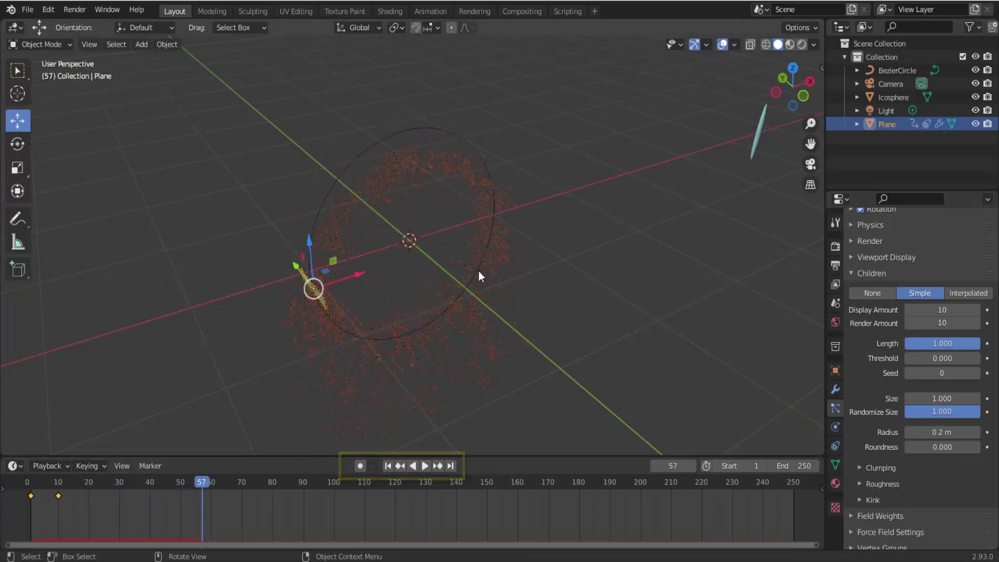
pyautogui.scroll(-1, 865, 425)
pyautogui.scroll(-1, 866, 424)
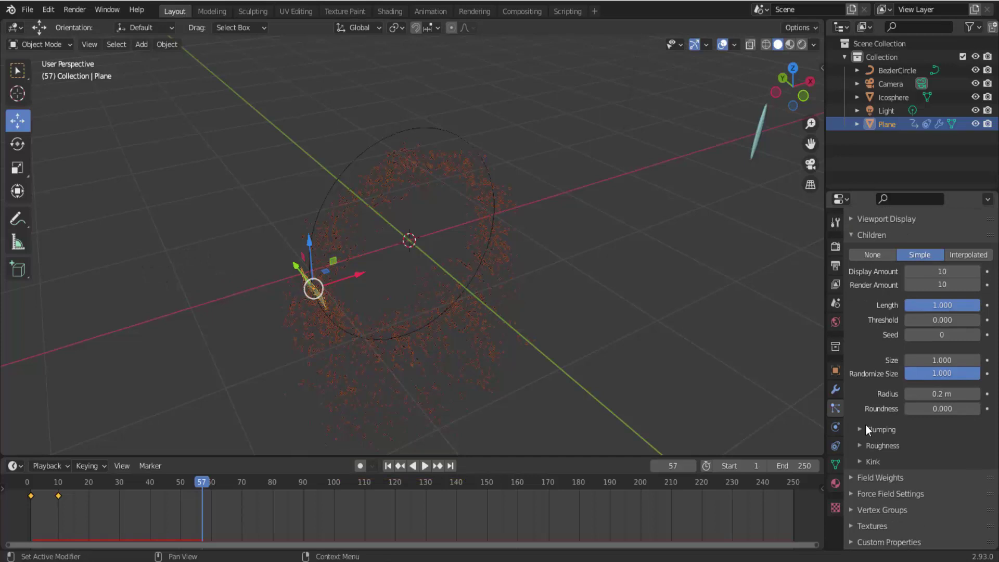
pyautogui.click(851, 477)
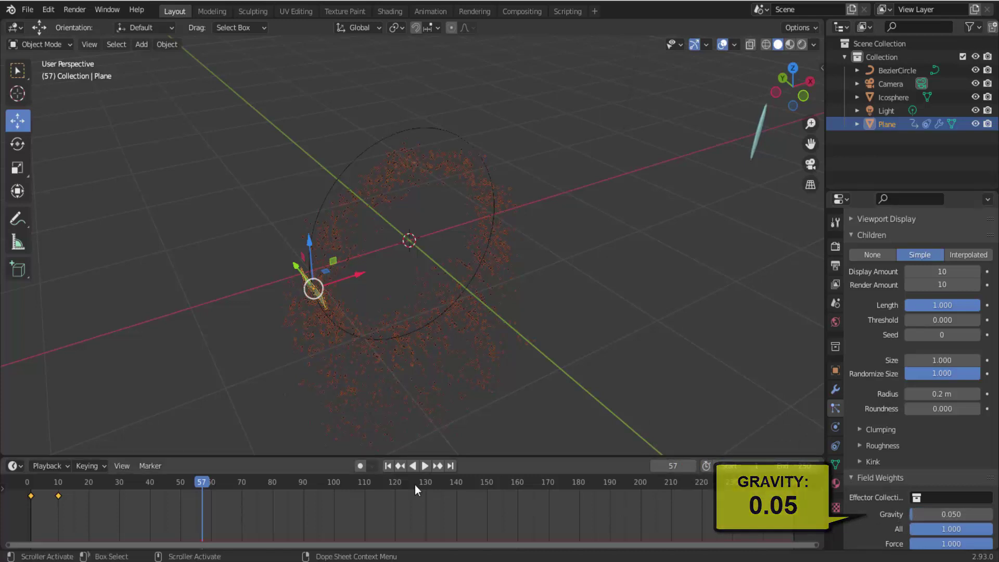
pyautogui.hotkey('shift', 'Left')
pyautogui.click(425, 466)
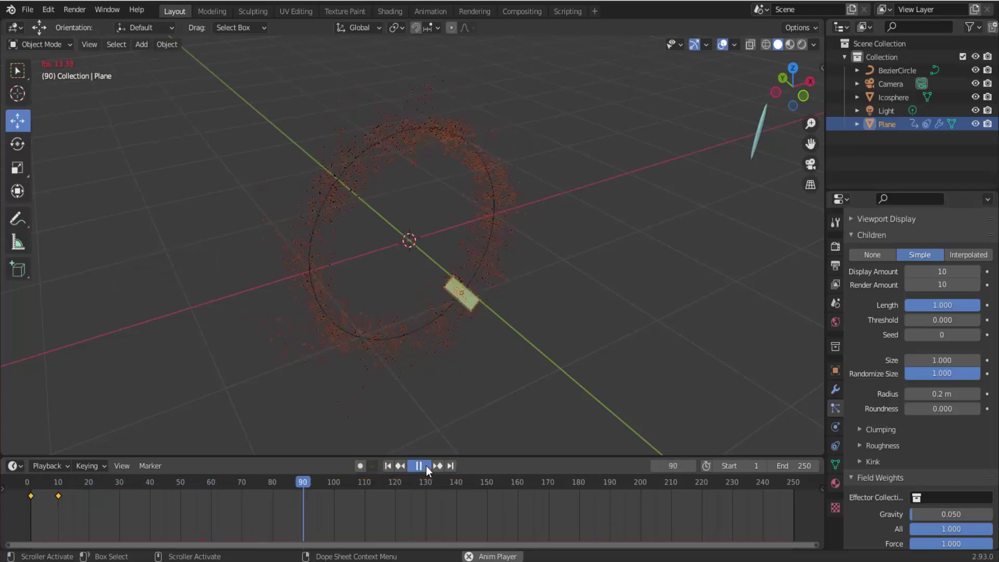
pyautogui.click(426, 466)
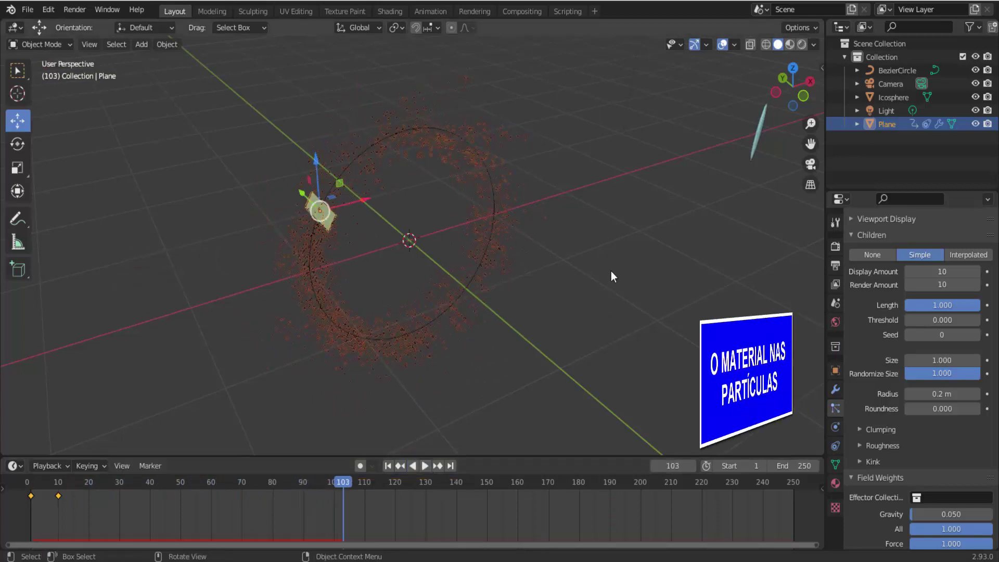
pyautogui.click(390, 466)
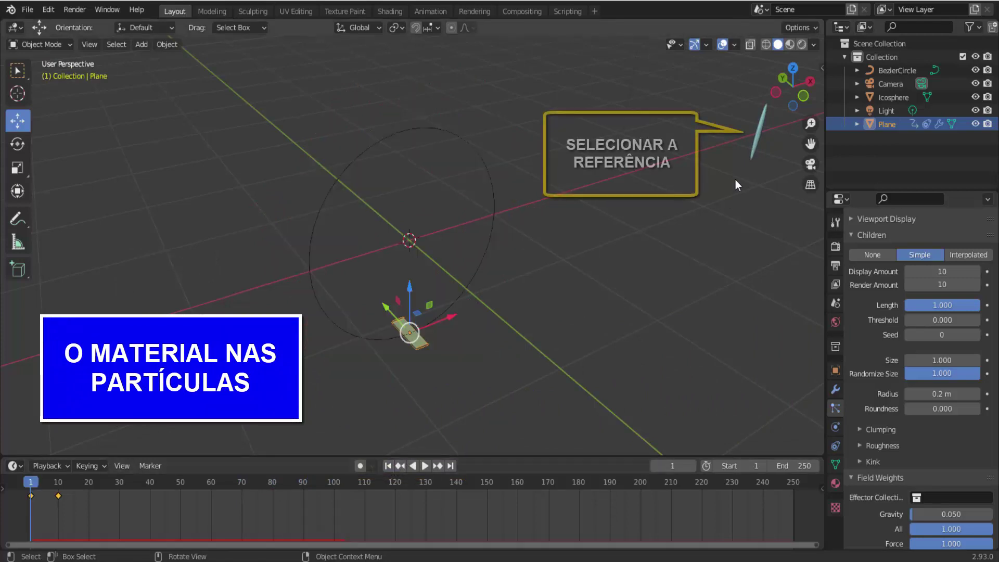
# Step: Select the Icosphere and create a new material, Material.001
pyautogui.click(759, 128)
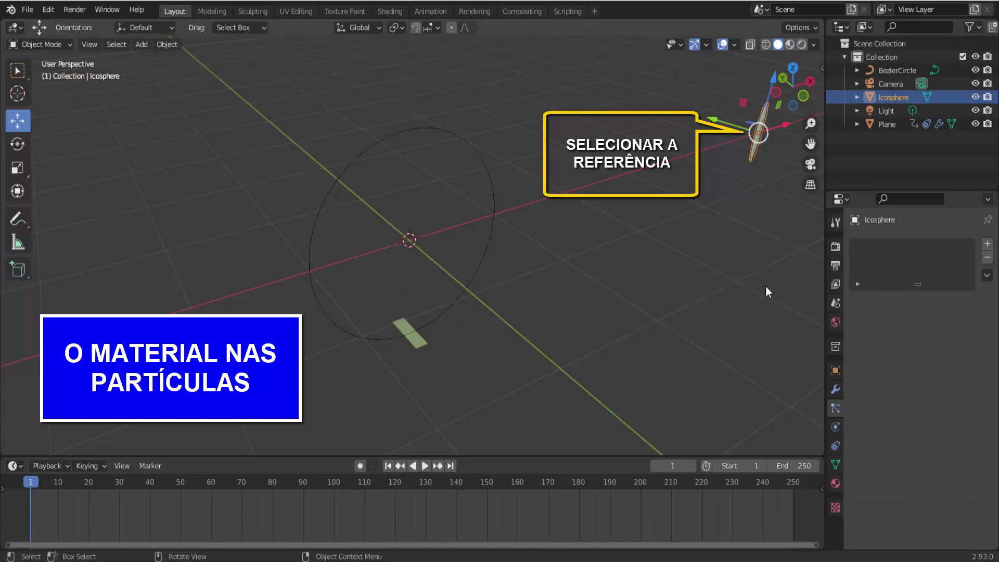
pyautogui.click(835, 483)
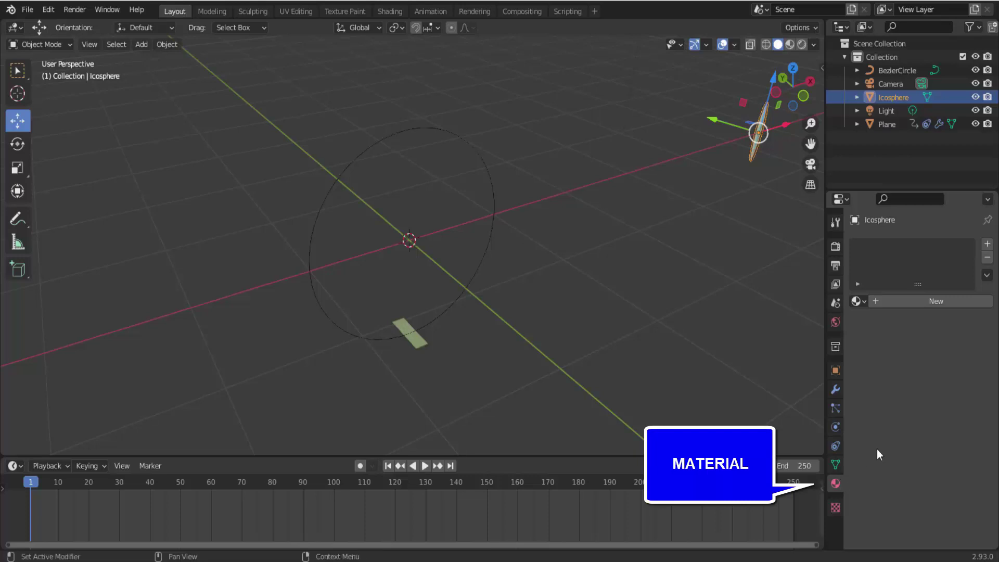
pyautogui.click(956, 301)
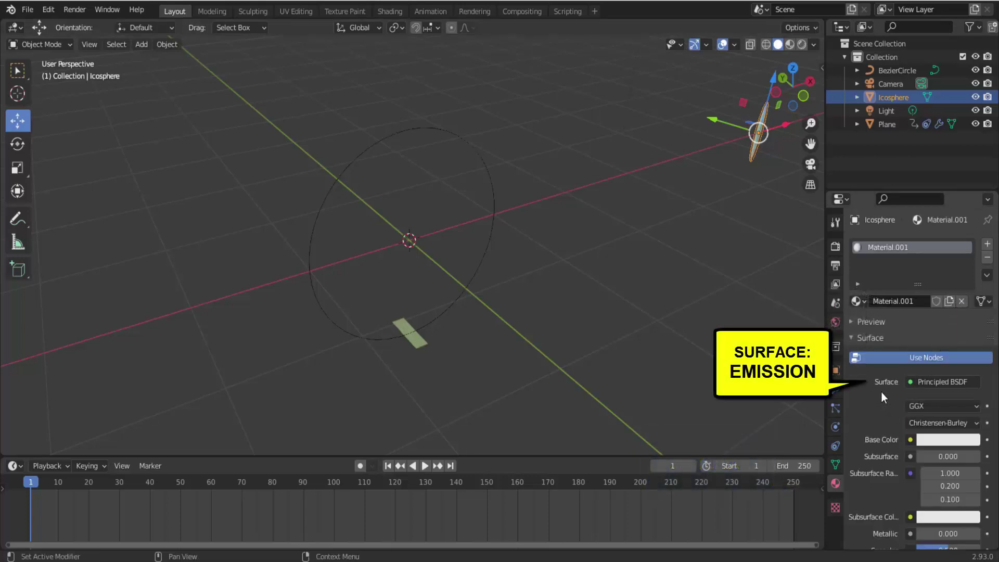
# Step: Switch the material surface to an Emission shader with Strength 15
pyautogui.click(943, 382)
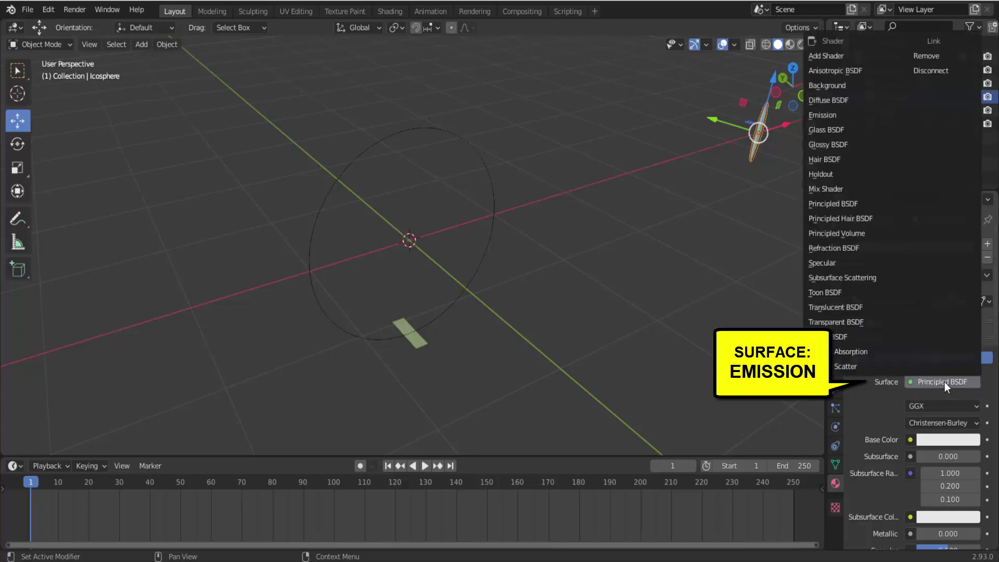
pyautogui.click(854, 114)
pyautogui.click(938, 423)
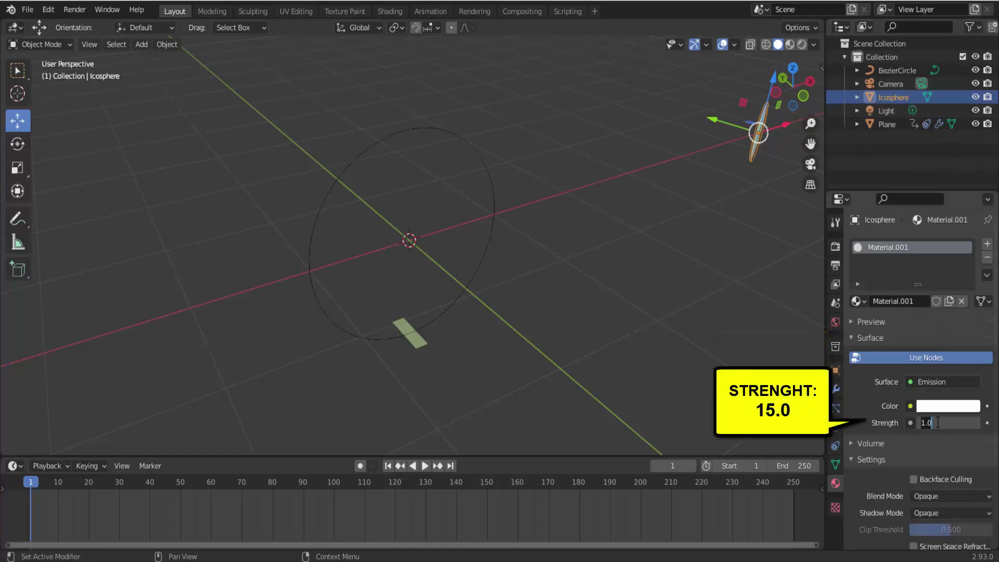
pyautogui.press('Return')
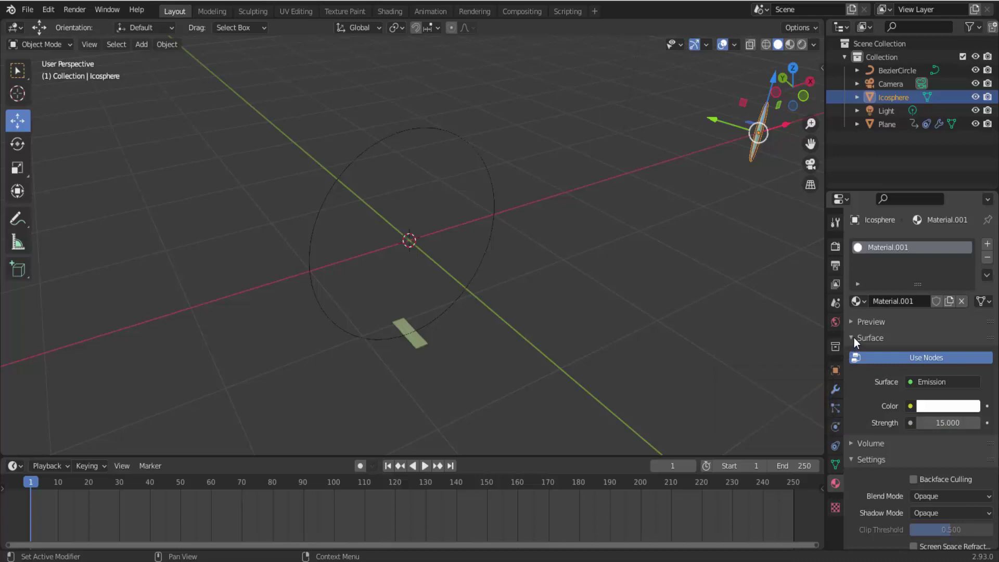
pyautogui.click(854, 338)
pyautogui.click(853, 369)
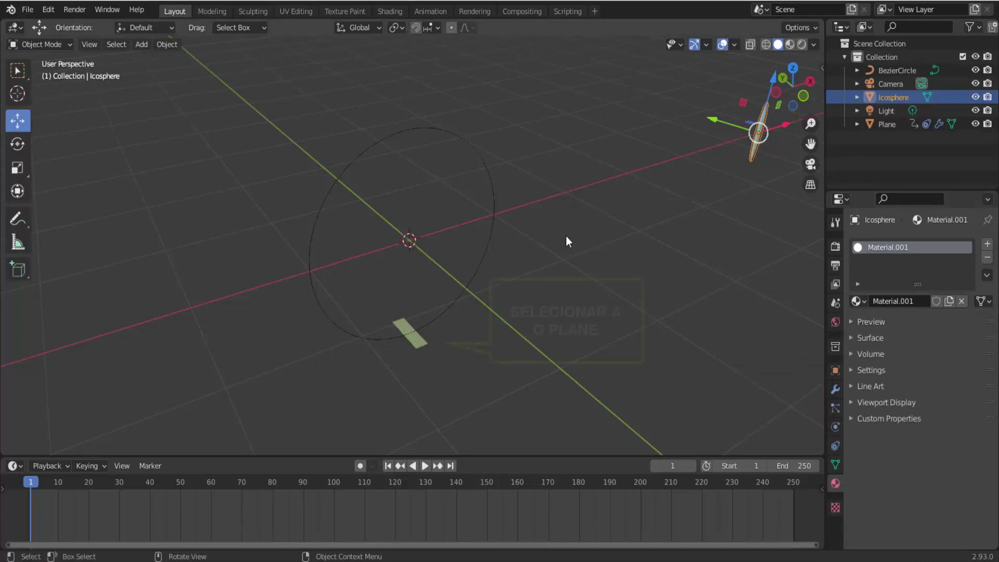
# Step: Select the Plane and play the animation in Front Orthographic view, stopping at frame 88
pyautogui.click(413, 338)
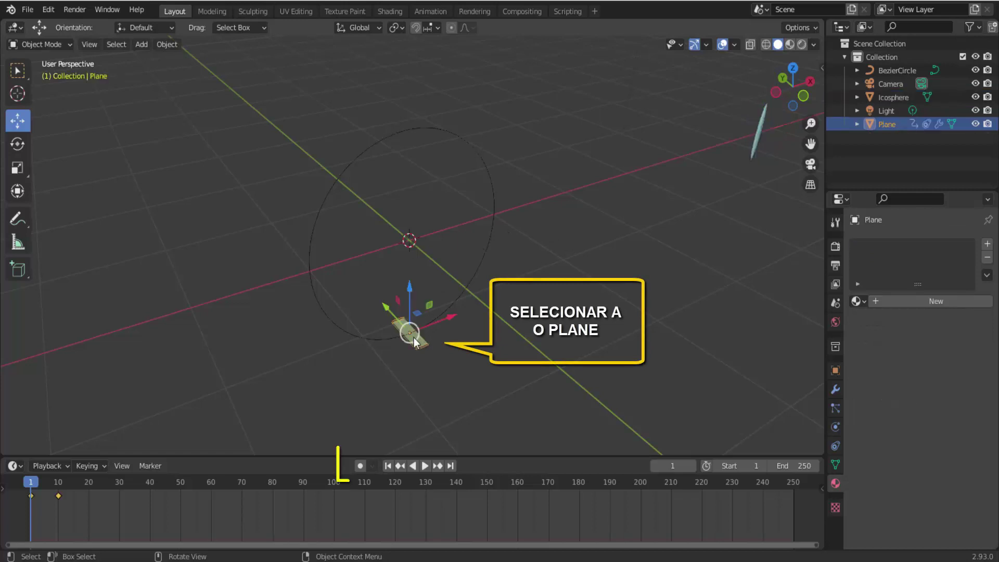
pyautogui.click(425, 466)
pyautogui.click(423, 464)
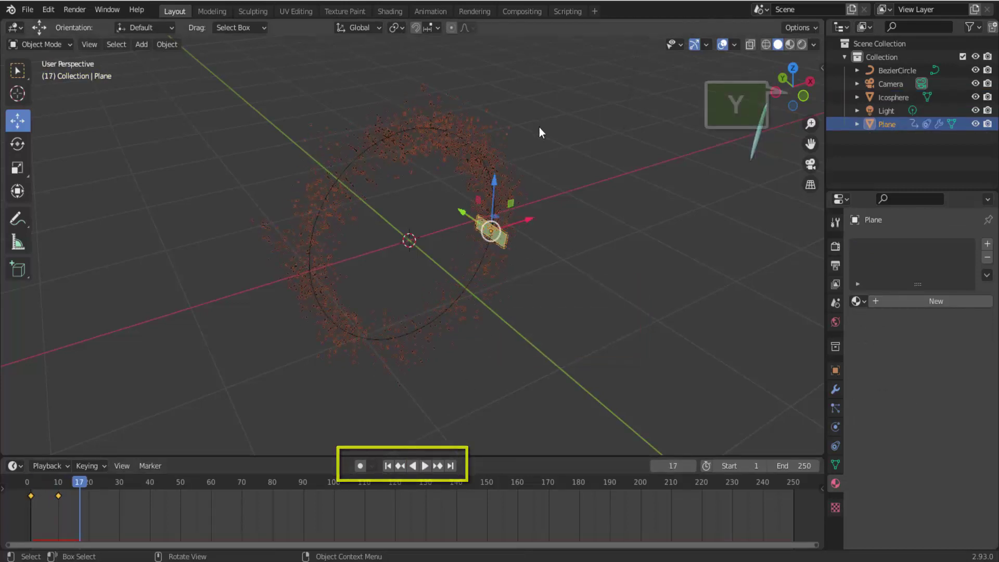
pyautogui.click(804, 96)
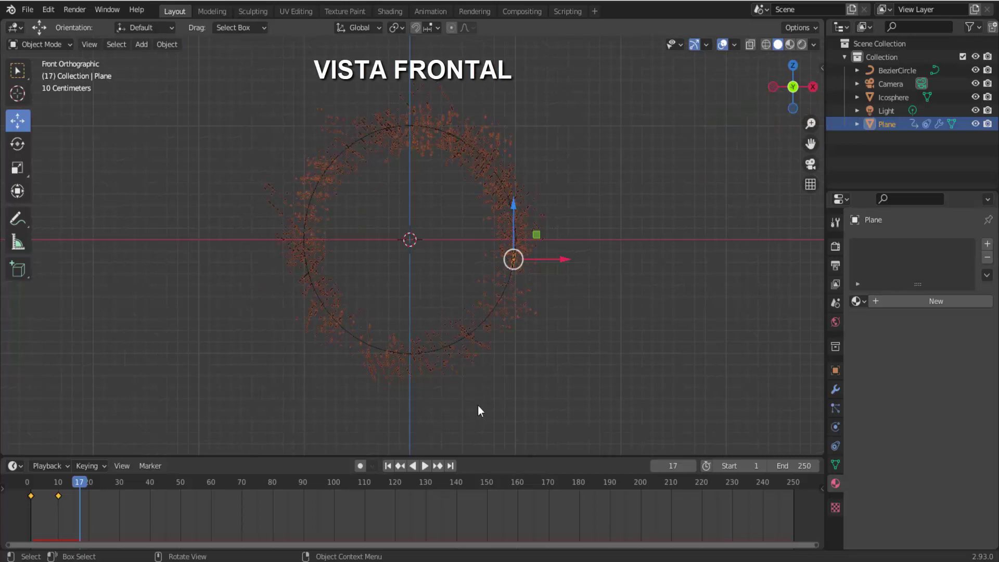
pyautogui.click(423, 466)
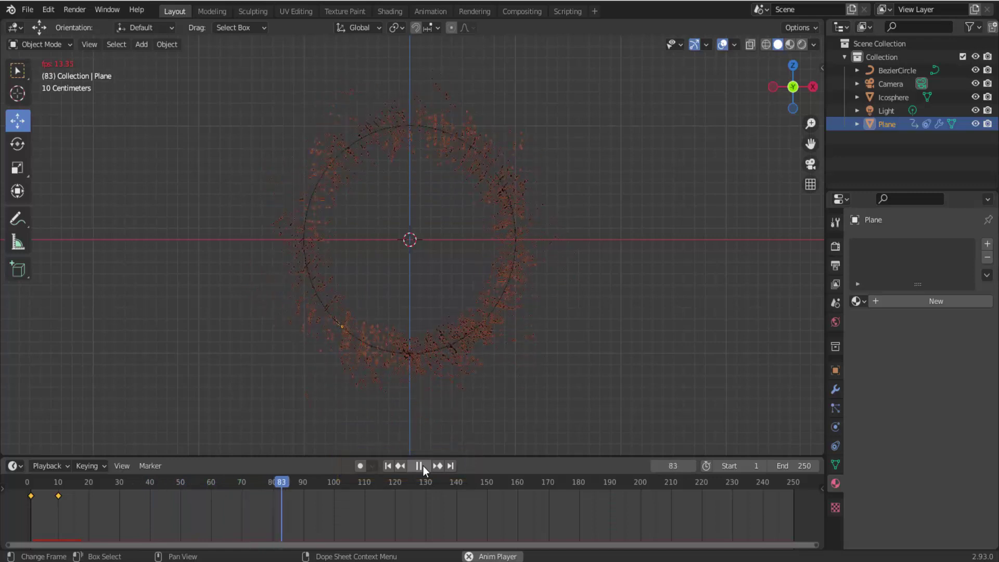
pyautogui.click(423, 466)
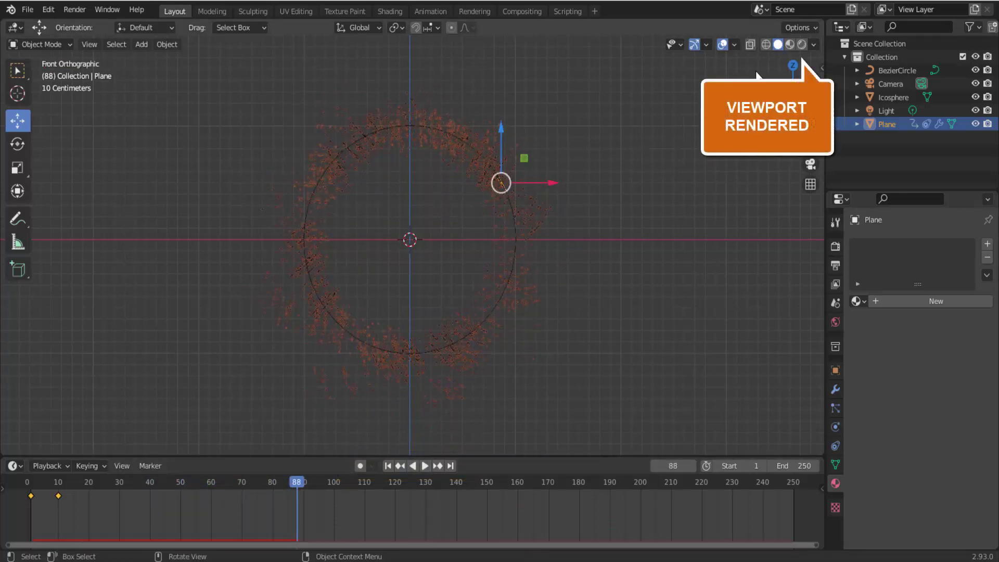
# Step: Switch to rendered shading, hide overlays, and make the world background black
pyautogui.click(804, 46)
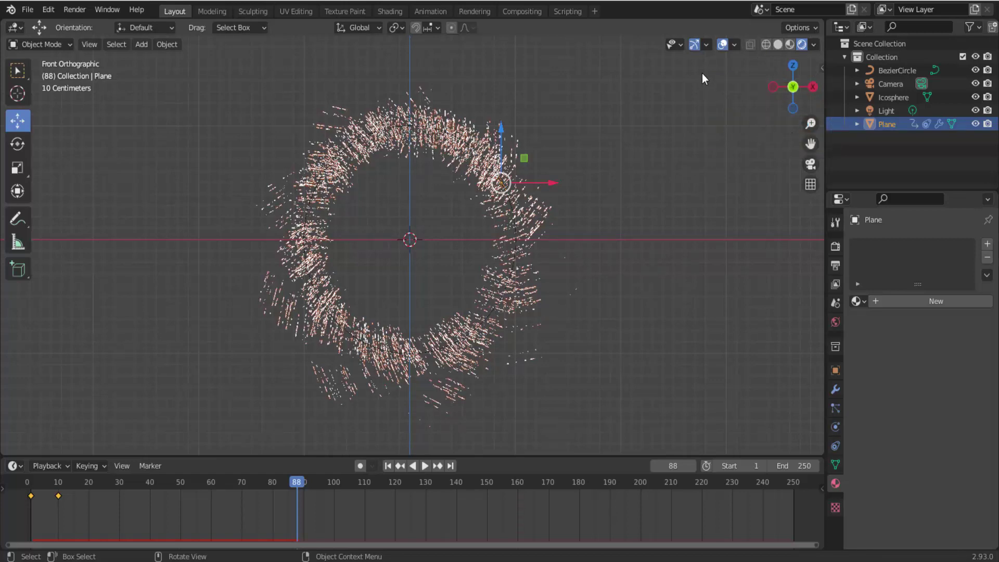
pyautogui.click(723, 44)
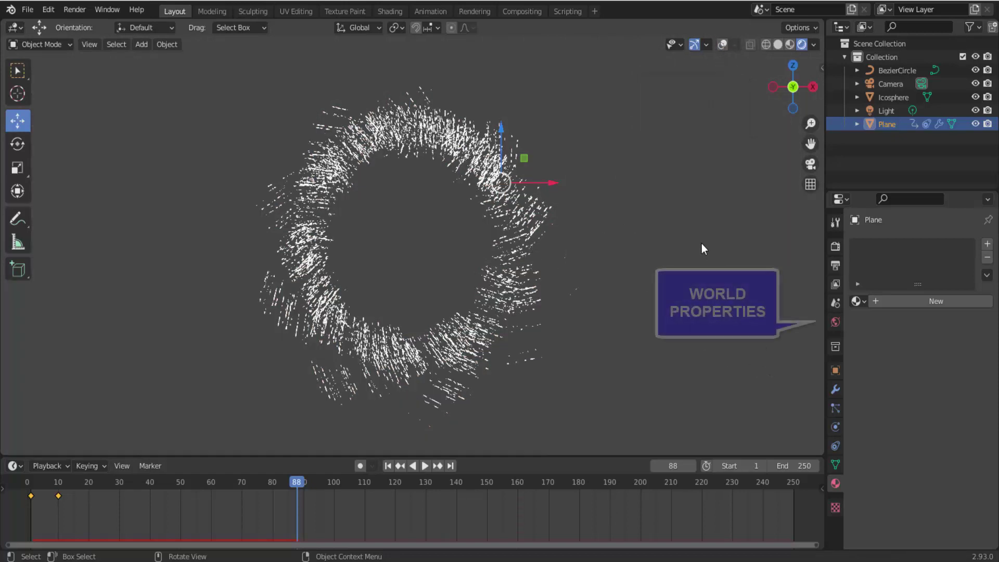
pyautogui.click(835, 322)
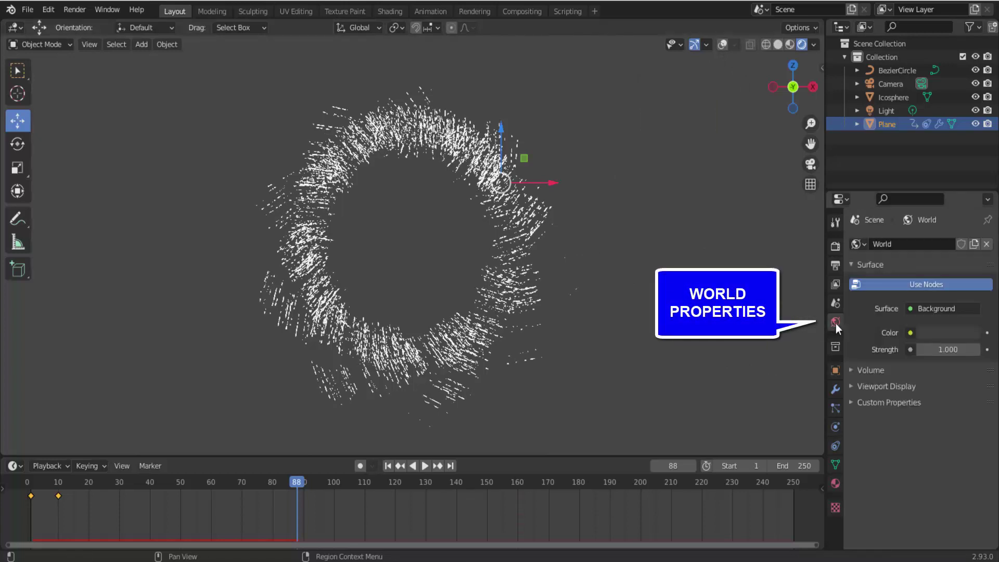
pyautogui.click(957, 334)
pyautogui.moveTo(970, 214); pyautogui.dragTo(969, 237)
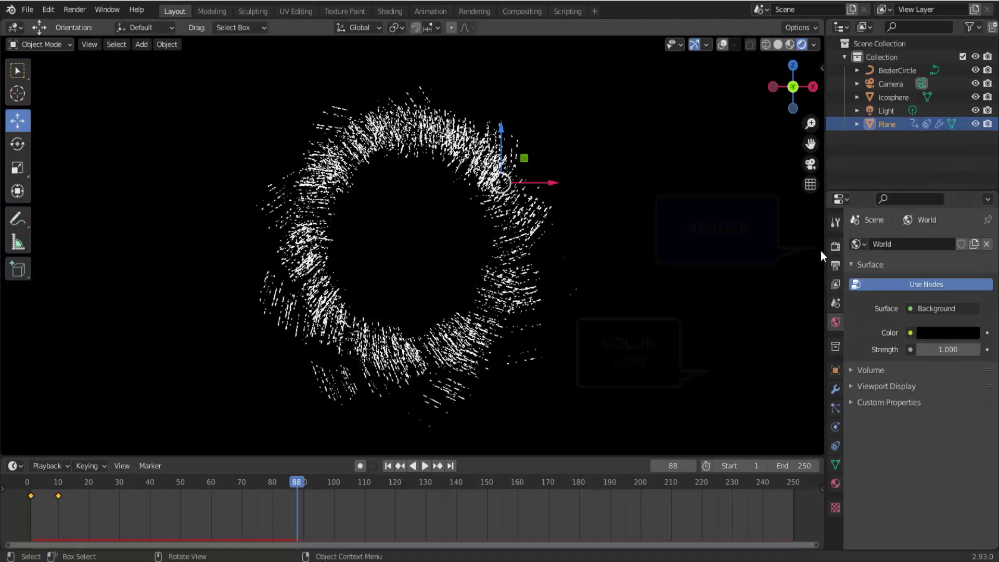
# Step: Turn on Eevee Bloom, enlarge the timeline area, and replay from the first frame
pyautogui.click(835, 248)
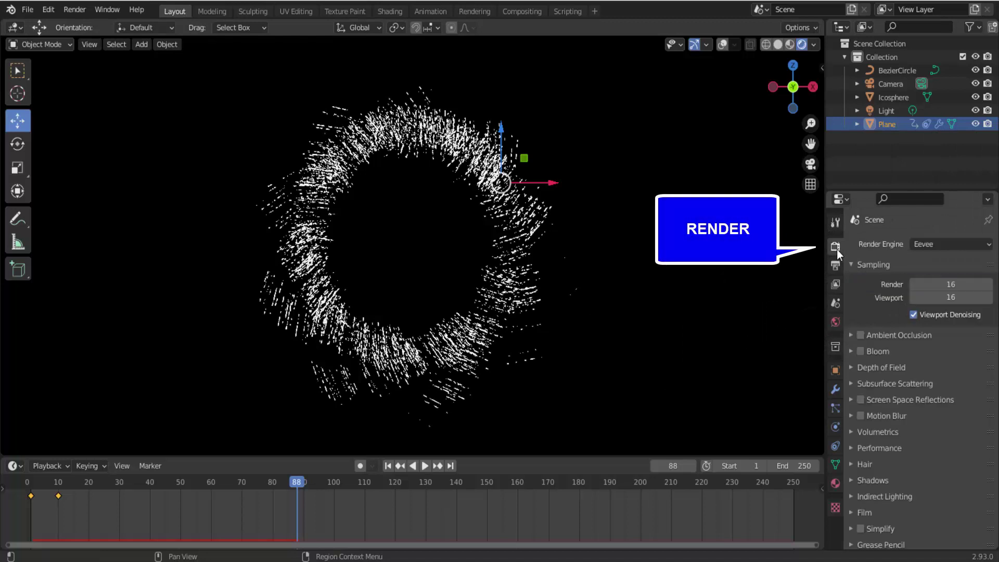
pyautogui.click(861, 351)
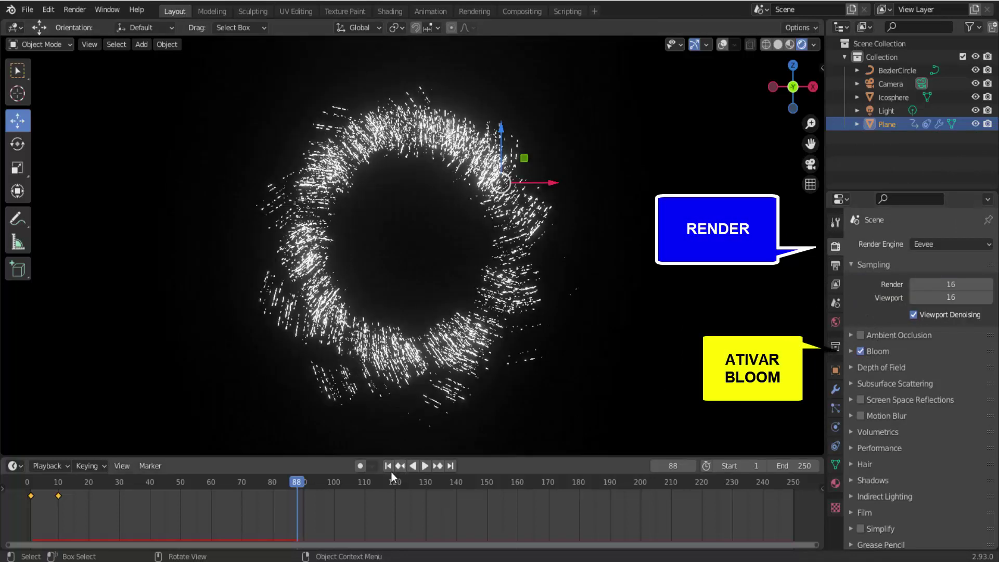
pyautogui.click(389, 467)
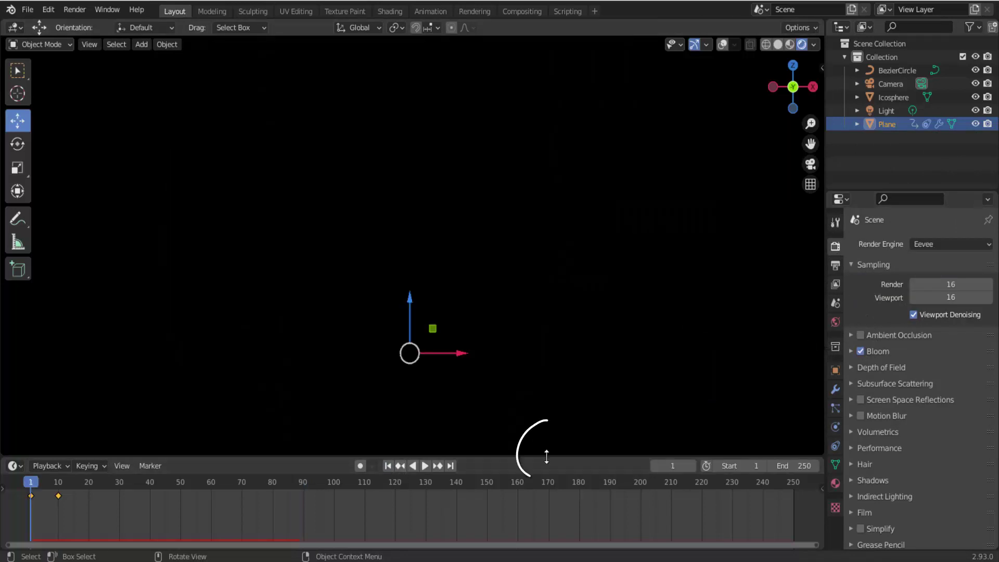
pyautogui.moveTo(547, 457); pyautogui.dragTo(583, 276)
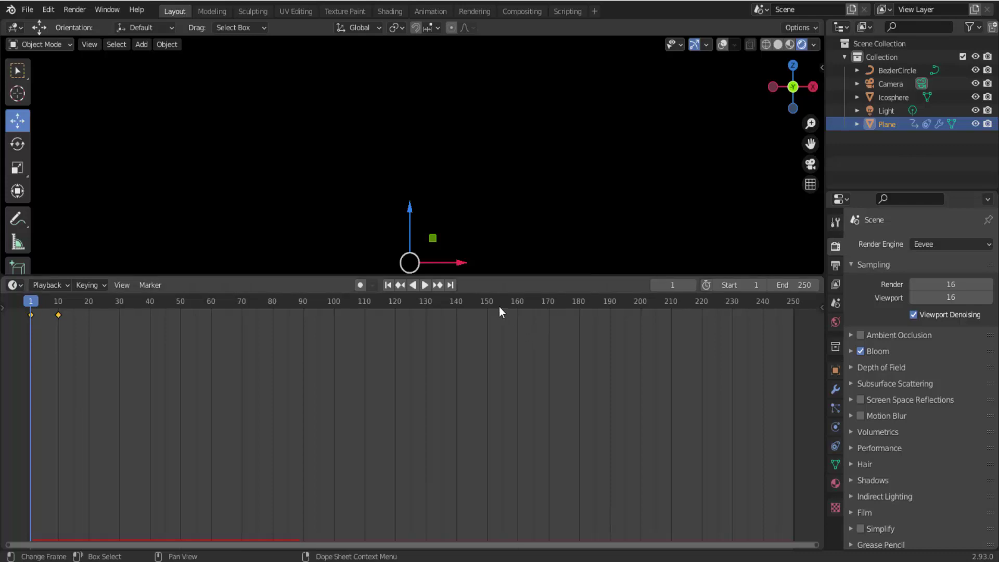
pyautogui.click(426, 289)
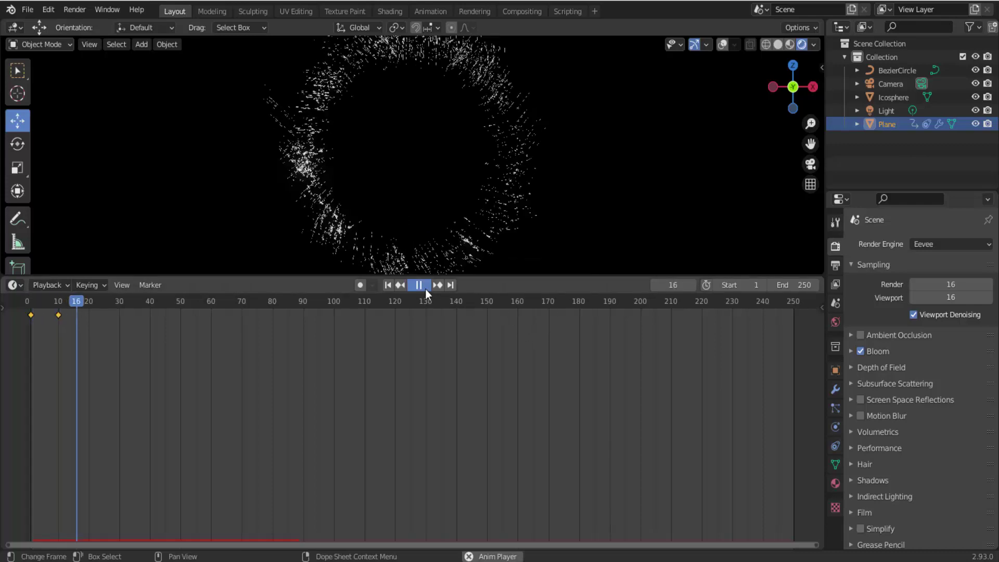
# Step: Switch the lower timeline area to the Shader Editor
pyautogui.scroll(-3, 474, 189)
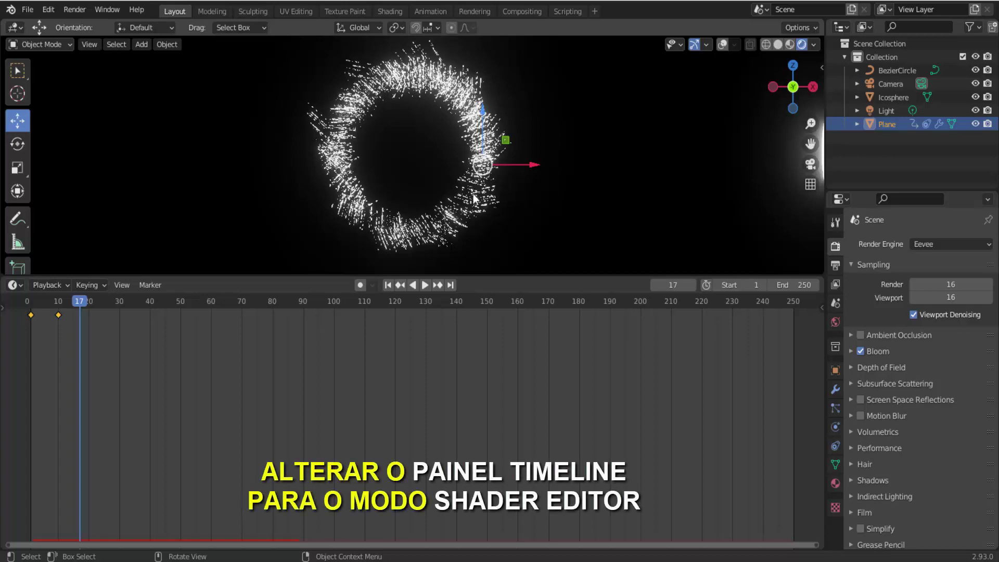
pyautogui.click(21, 286)
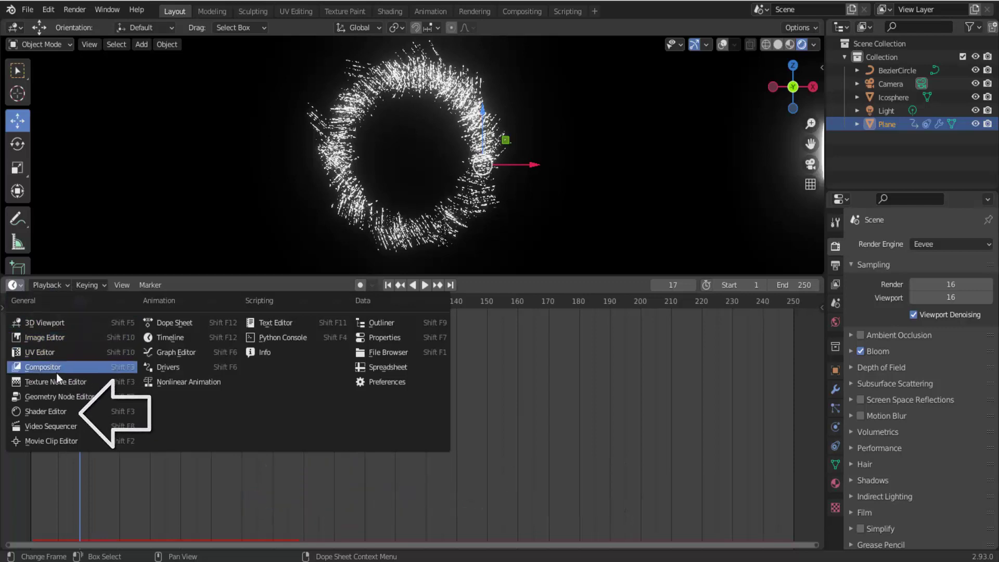
pyautogui.click(57, 411)
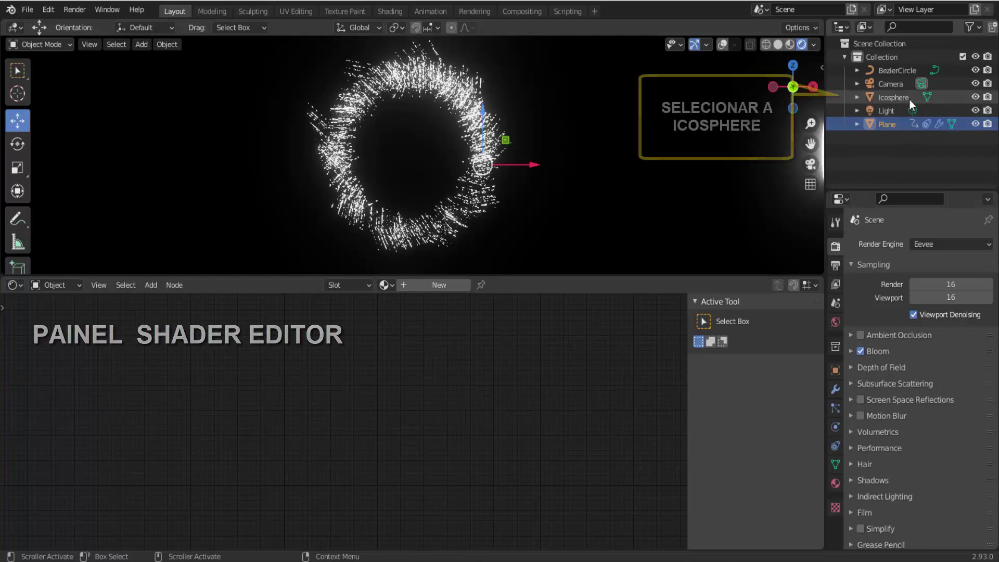
# Step: Select the Icosphere to load Material.001's nodes and hide the sidebar
pyautogui.click(893, 98)
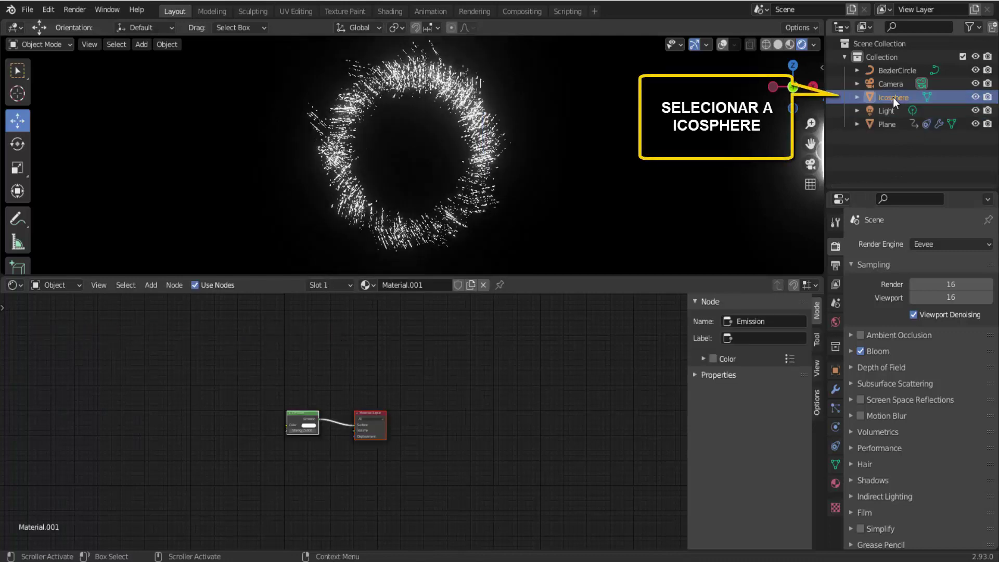
pyautogui.scroll(2, 383, 464)
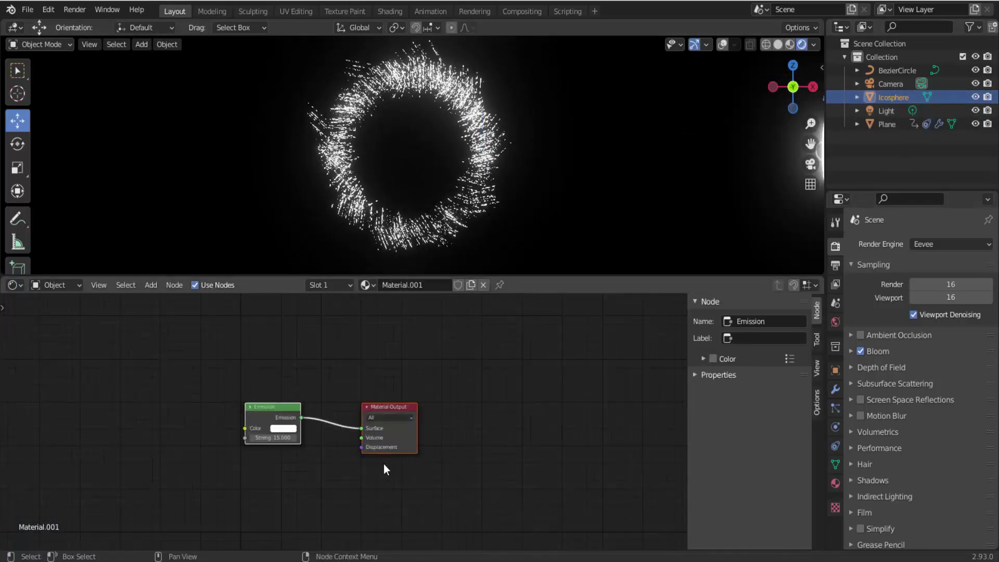
pyautogui.scroll(2, 383, 464)
pyautogui.scroll(1, 383, 464)
pyautogui.scroll(1, 338, 453)
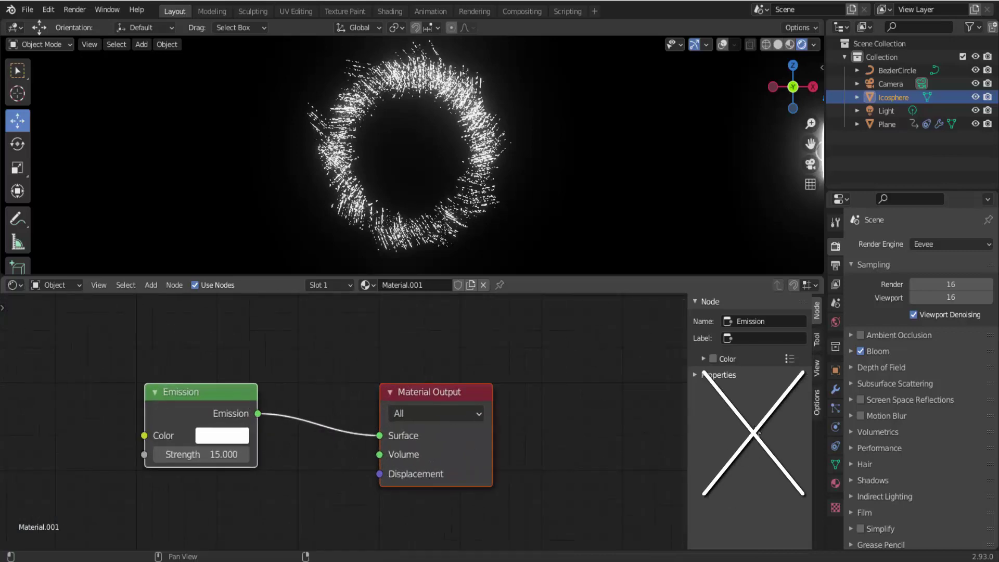
pyautogui.press('n')
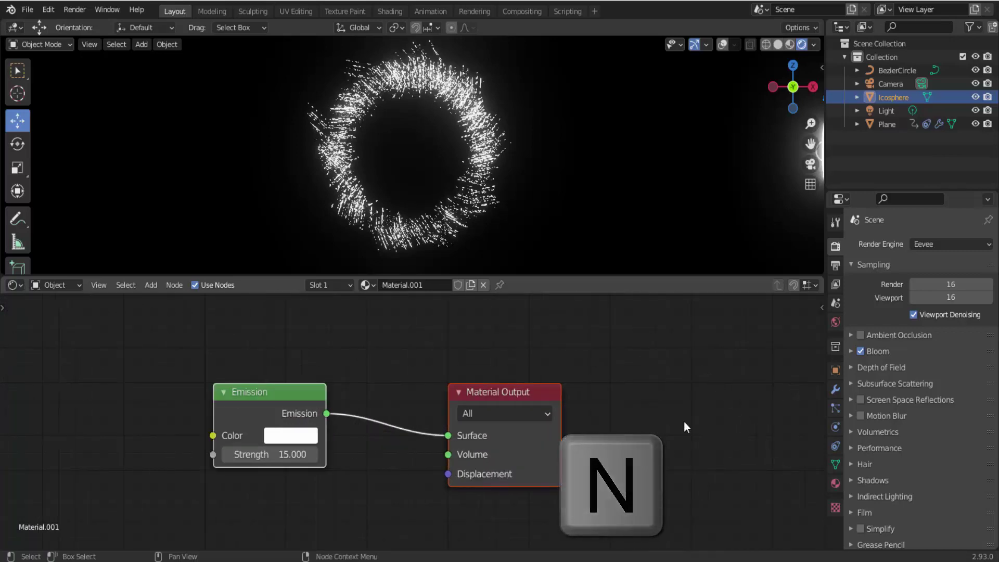
# Step: Move the Emission and Material Output nodes right, keeping Emission wired to Surface
pyautogui.moveTo(501, 389); pyautogui.dragTo(725, 368)
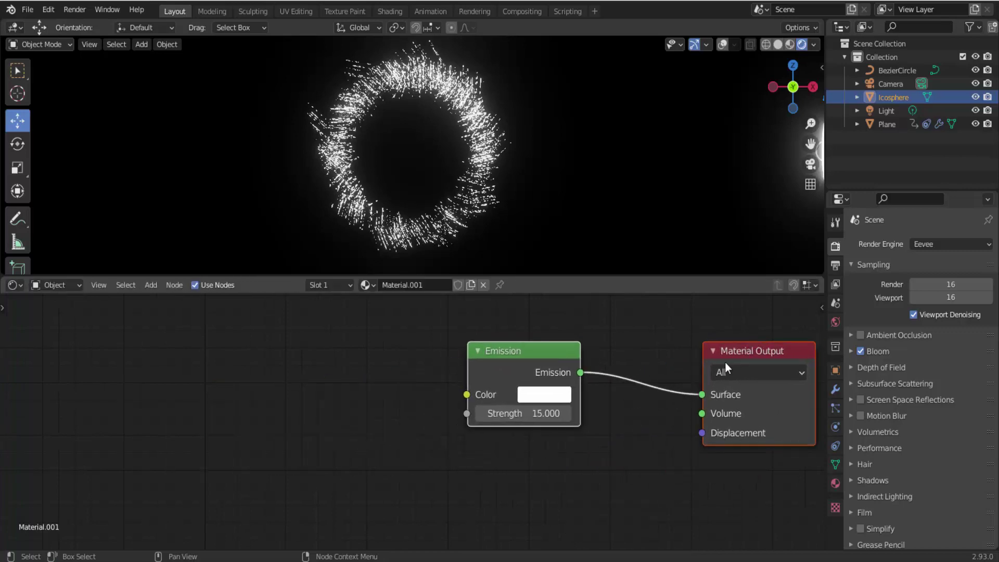
pyautogui.moveTo(701, 394); pyautogui.dragTo(641, 422)
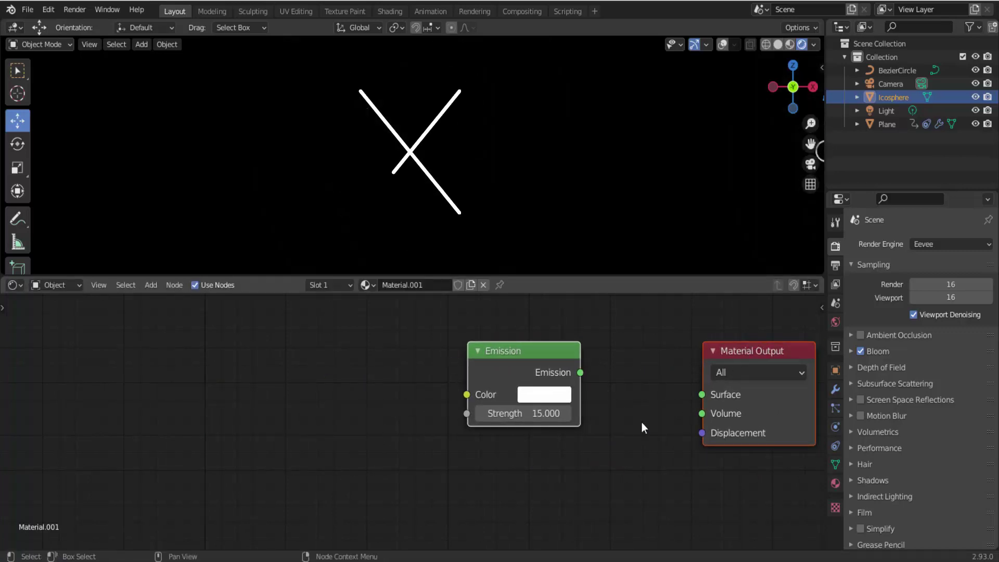
pyautogui.moveTo(580, 373)
pyautogui.mouseDown()
pyautogui.moveTo(702, 395)
pyautogui.moveTo(692, 394)
pyautogui.mouseUp()
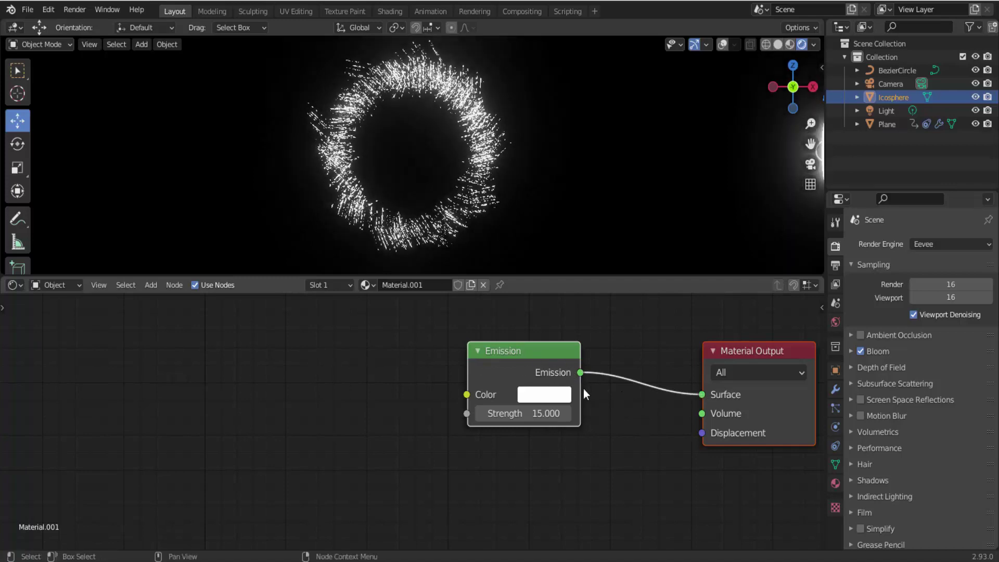
pyautogui.moveTo(523, 351); pyautogui.dragTo(634, 363)
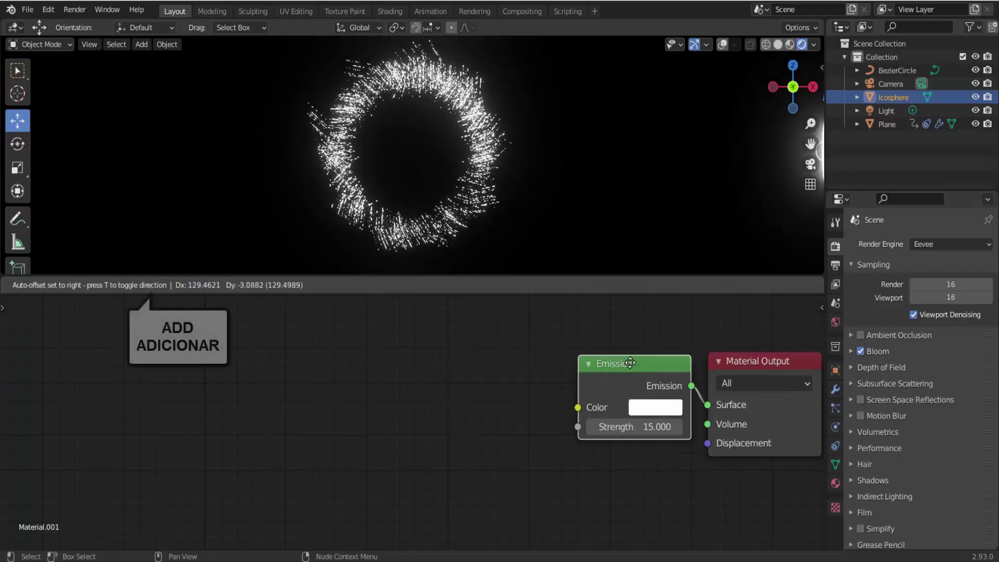
# Step: Add a ColorRamp left of Emission and connect its Color to Emission's Color input
pyautogui.click(152, 285)
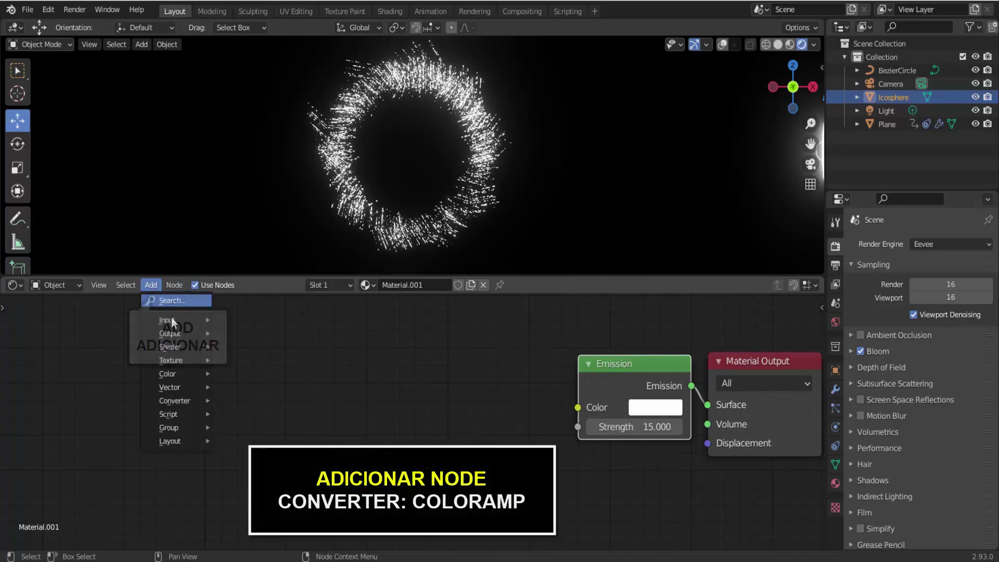
pyautogui.moveTo(174, 401)
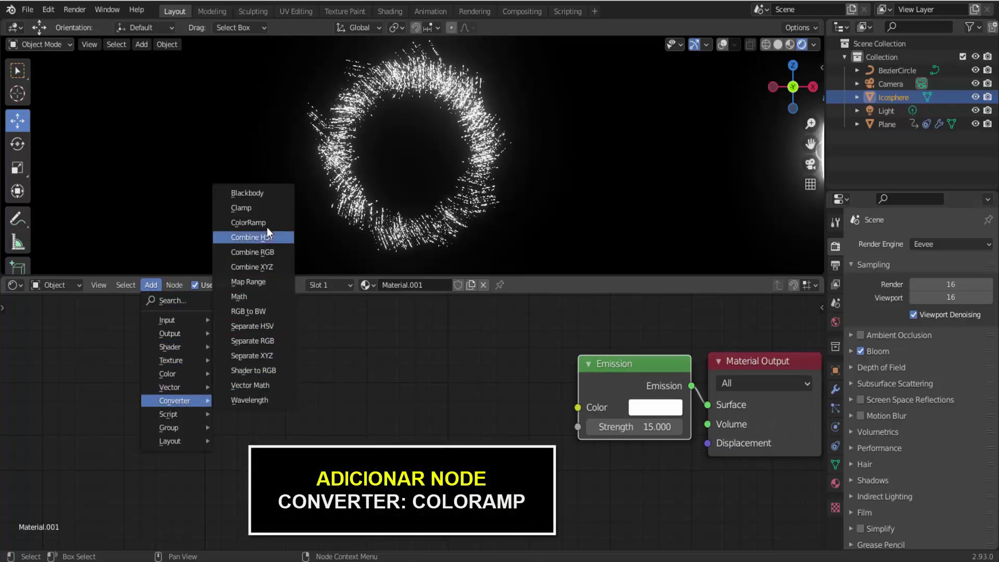
pyautogui.click(257, 223)
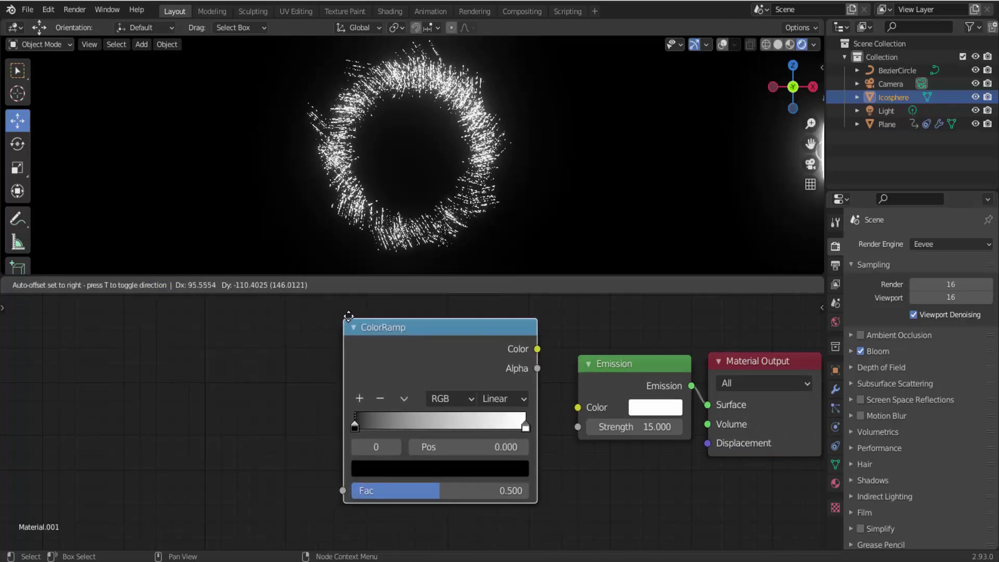
pyautogui.click(342, 321)
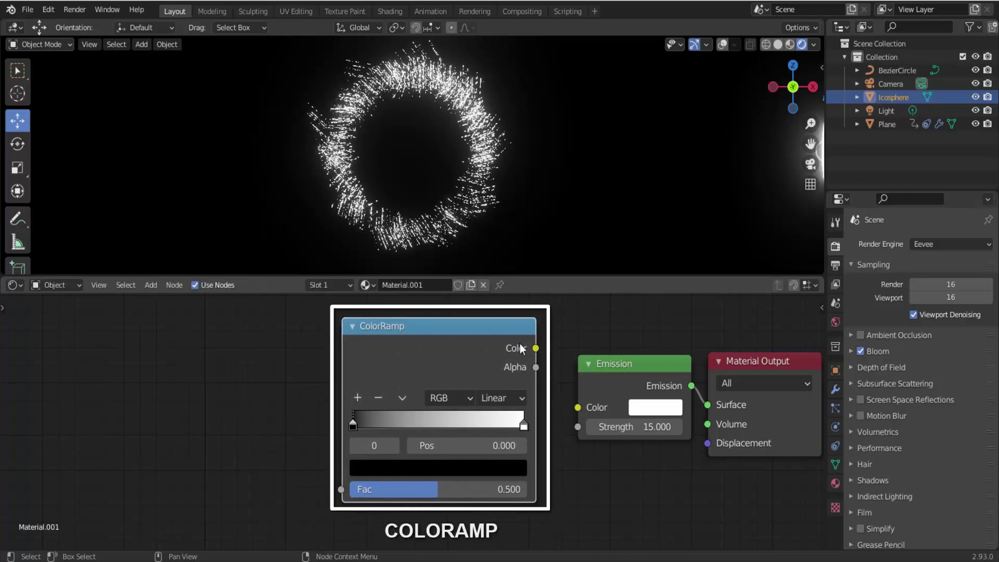
pyautogui.moveTo(536, 348)
pyautogui.mouseDown()
pyautogui.moveTo(548, 383)
pyautogui.moveTo(578, 408)
pyautogui.mouseUp()
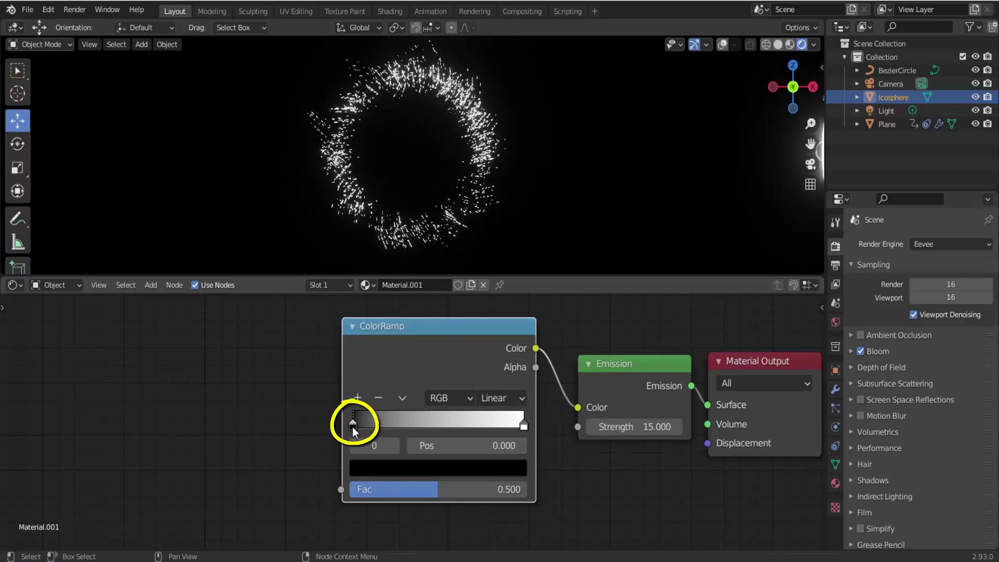
# Step: Colour the ColorRamp's left stop red and right stop pale yellow, sliding red to about 0.336
pyautogui.click(433, 472)
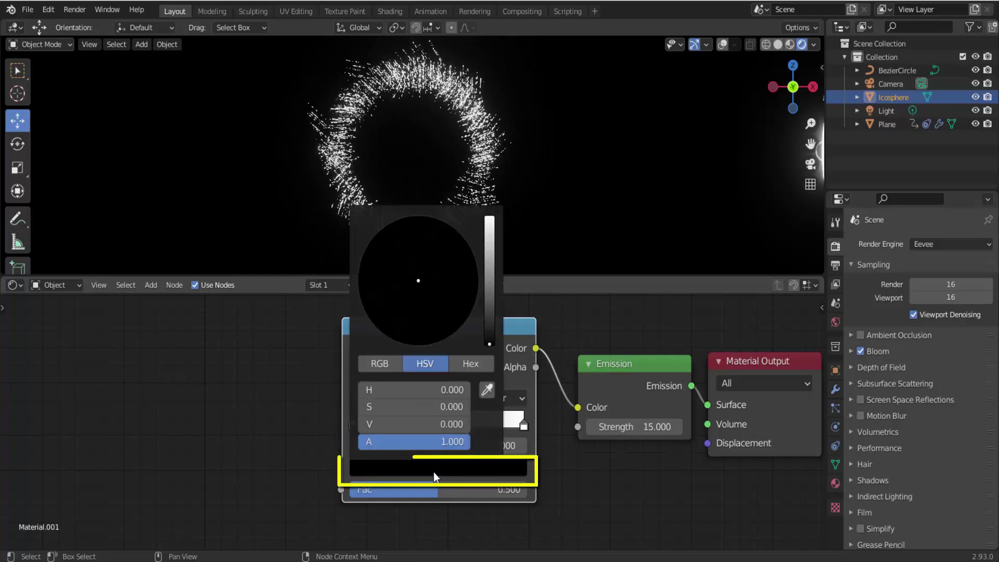
pyautogui.click(489, 224)
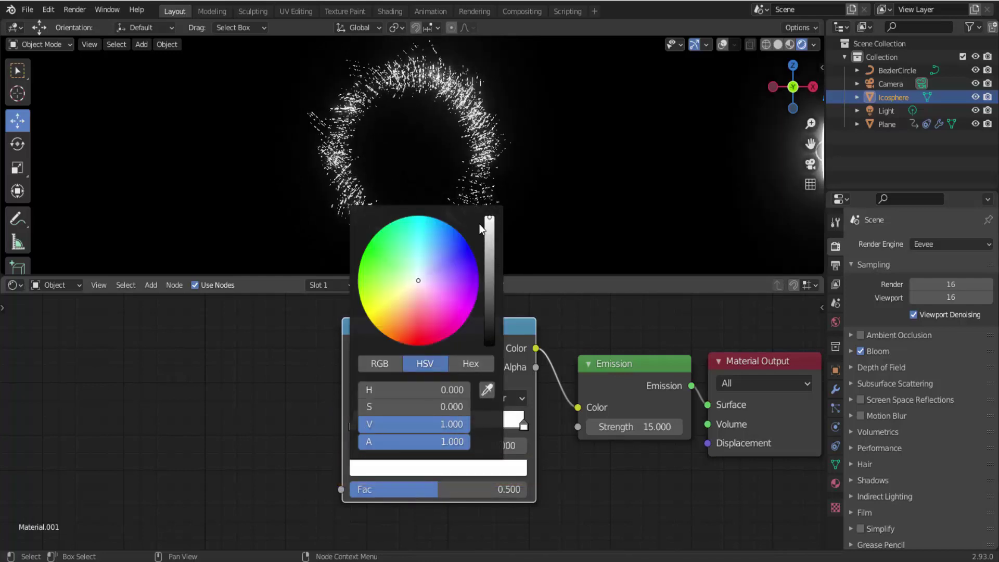
pyautogui.click(414, 341)
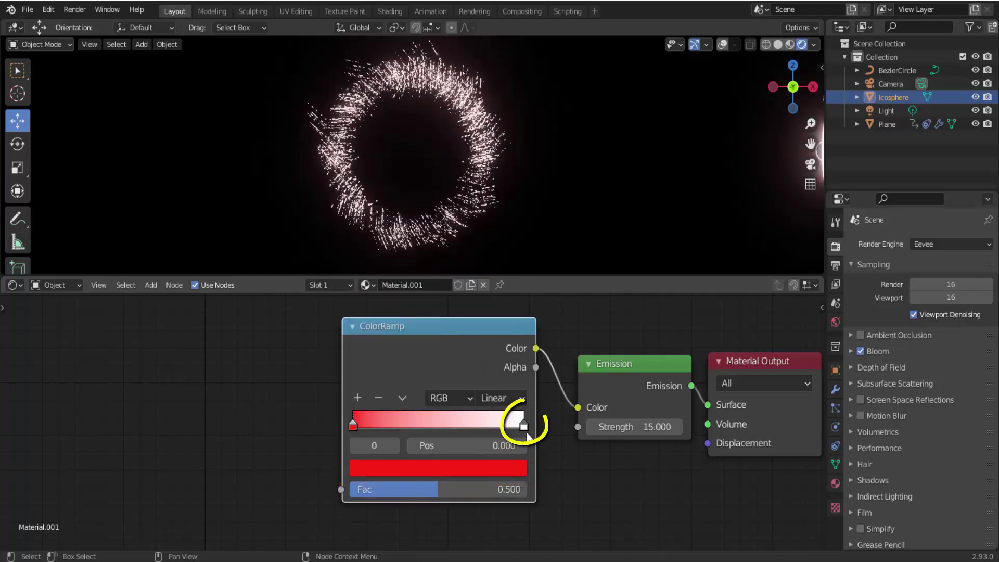
pyautogui.click(523, 426)
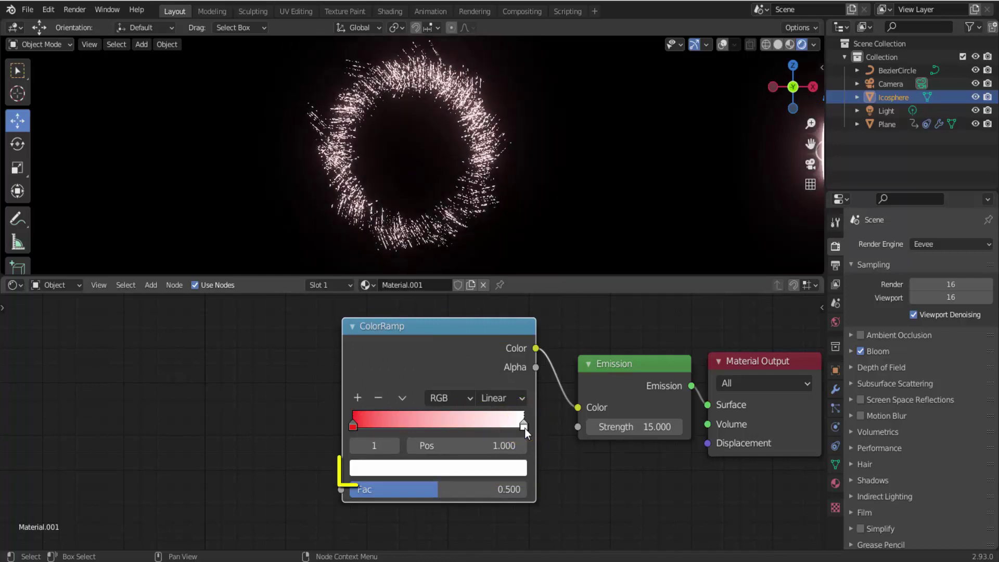
pyautogui.click(461, 469)
pyautogui.click(401, 293)
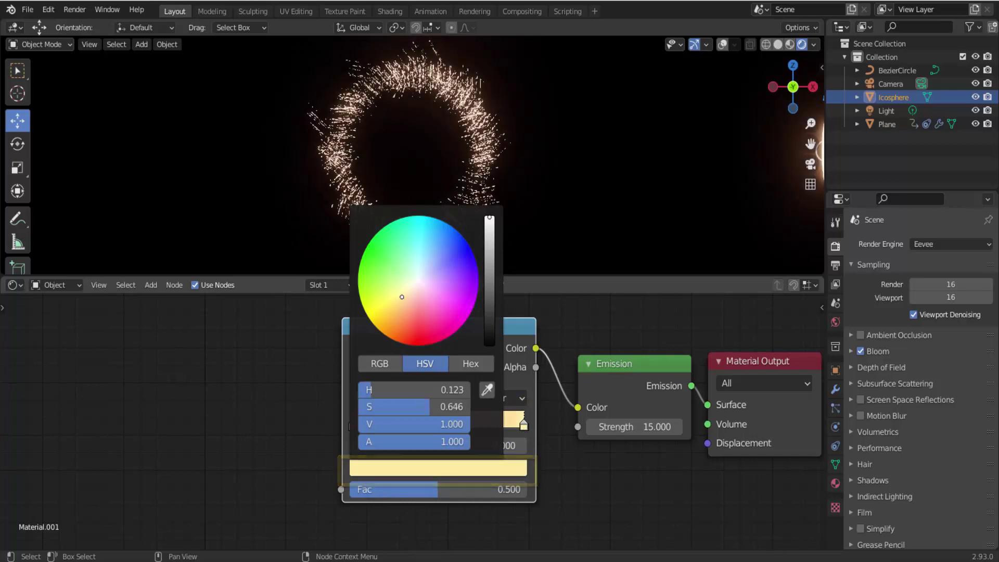
pyautogui.moveTo(353, 425); pyautogui.dragTo(412, 423)
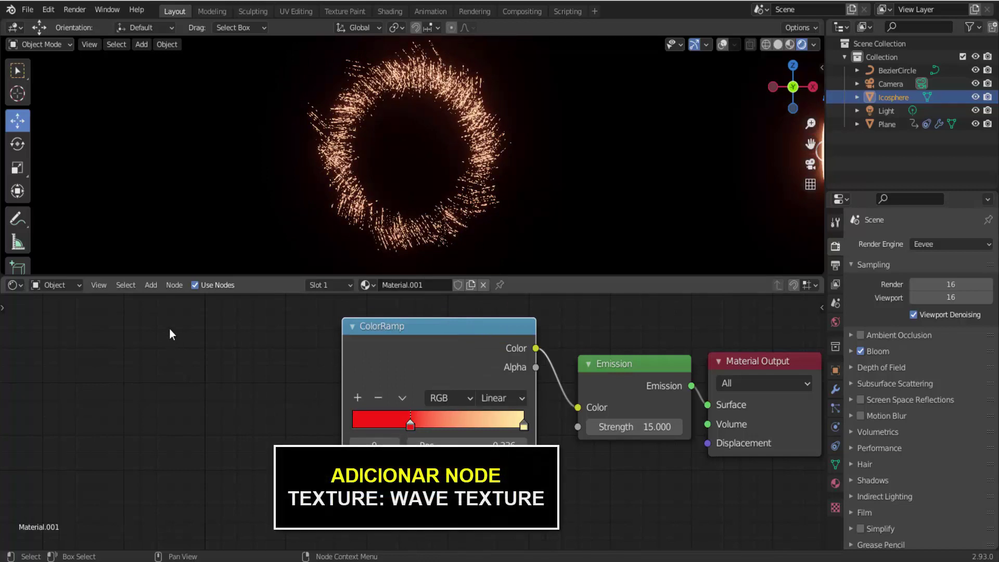
# Step: Add a Wave Texture node left of the ColorRamp and wire its Fac into the ColorRamp's Fac
pyautogui.click(154, 287)
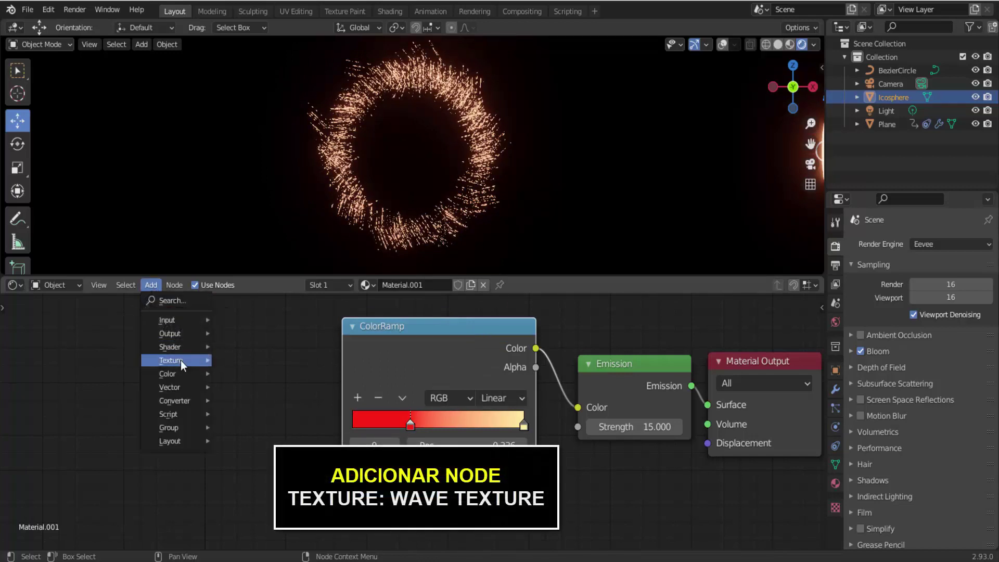
pyautogui.moveTo(171, 360)
pyautogui.click(254, 341)
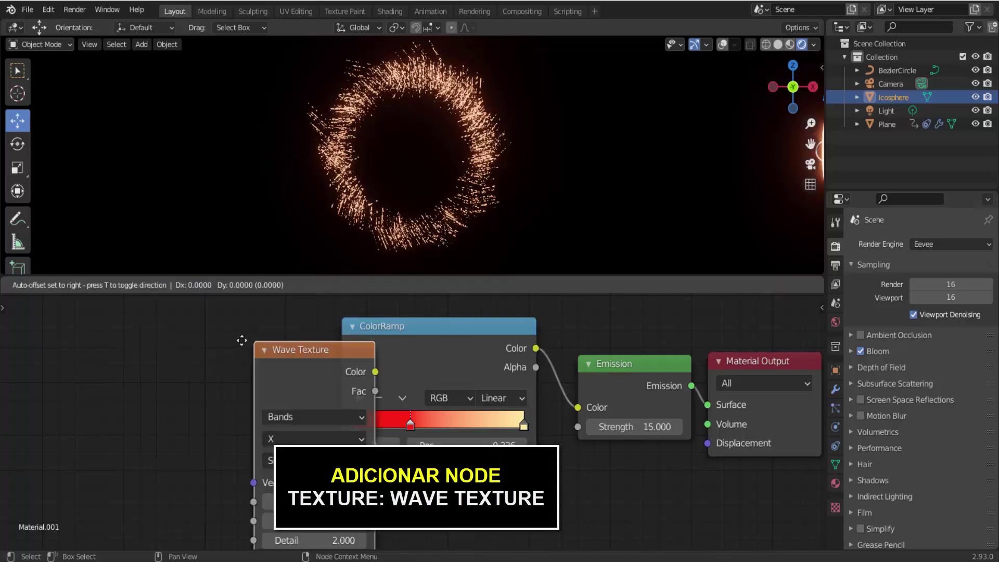
pyautogui.click(160, 302)
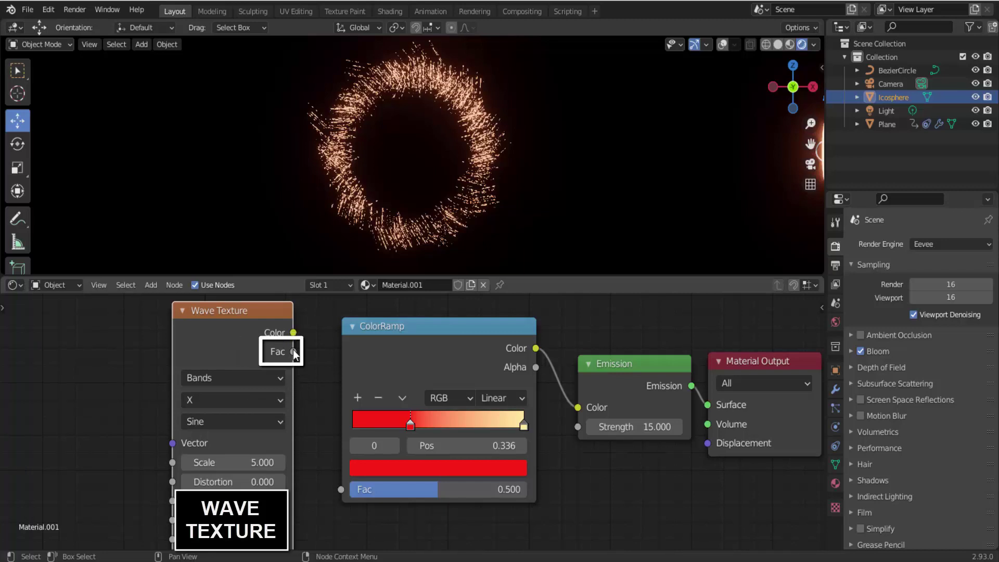
pyautogui.moveTo(293, 352); pyautogui.dragTo(340, 488)
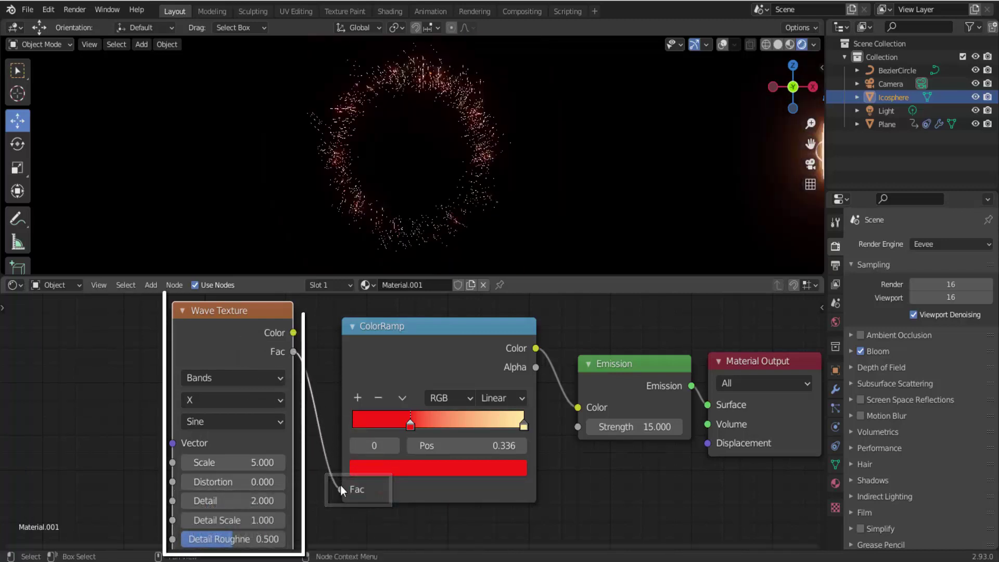
# Step: Set the Wave Texture type to Rings with Spherical direction
pyautogui.click(221, 377)
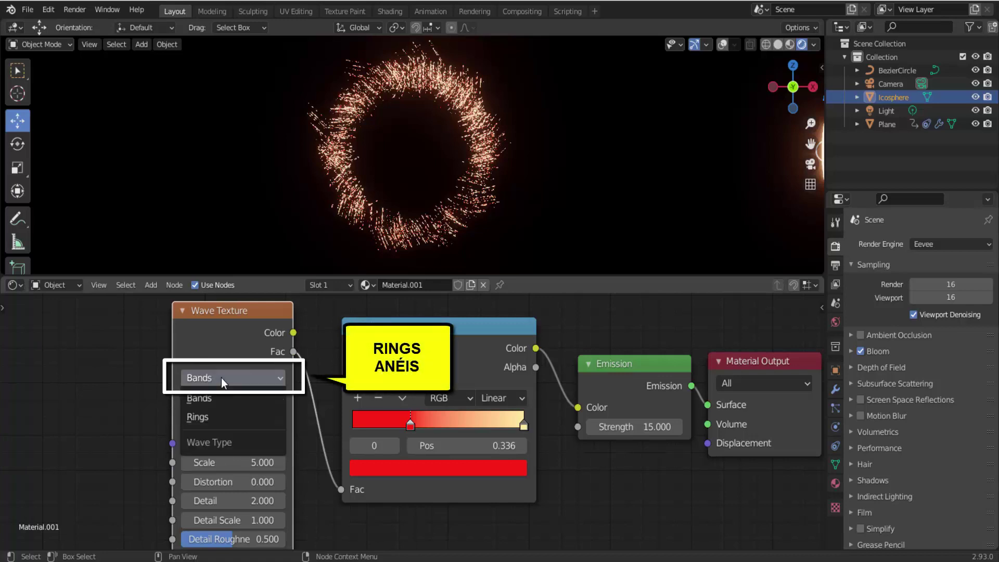
pyautogui.click(216, 417)
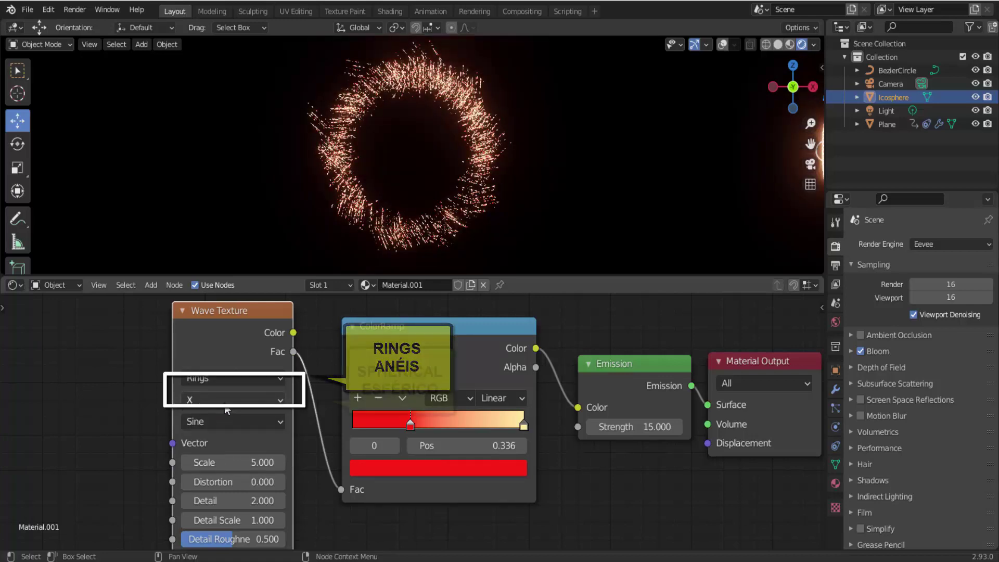
pyautogui.click(227, 401)
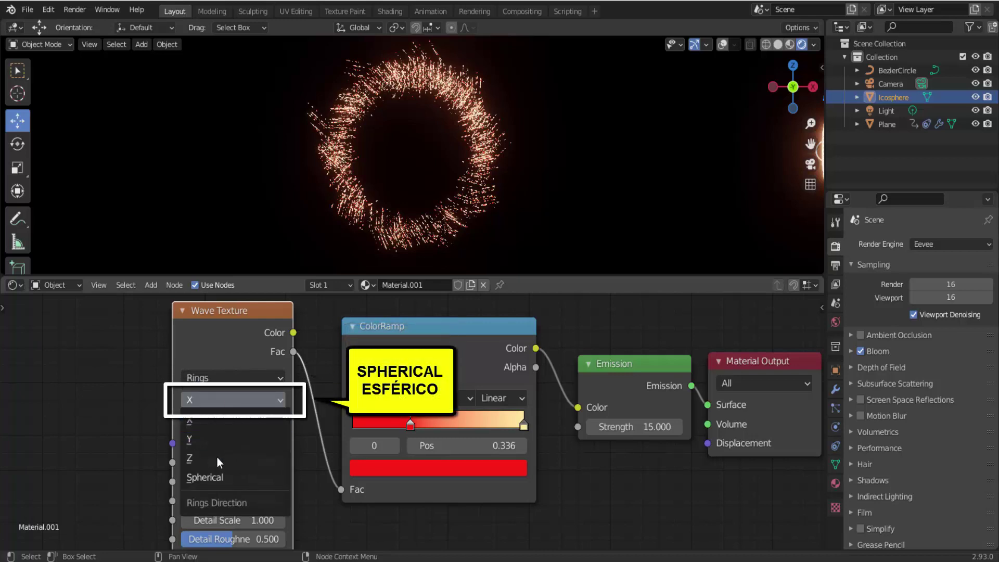
pyautogui.click(220, 476)
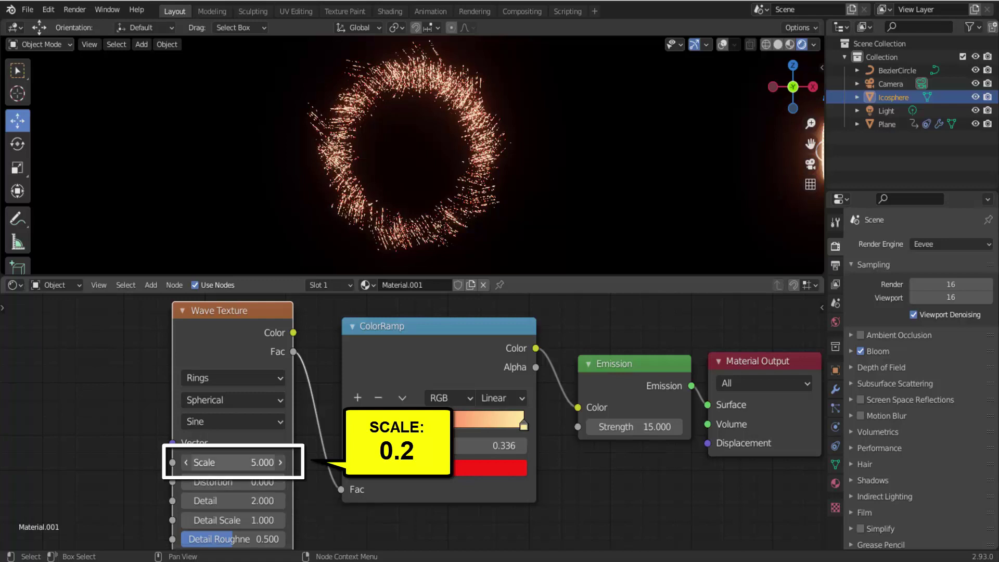
# Step: Set the Wave Texture Scale to 0.2 and Phase Offset to 1.0
pyautogui.click(259, 462)
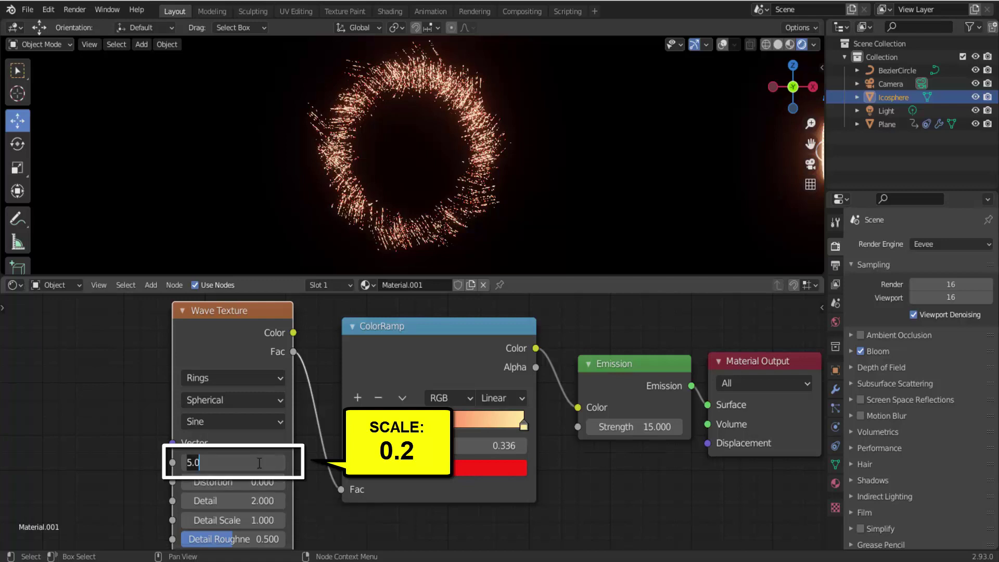
pyautogui.write('0.2')
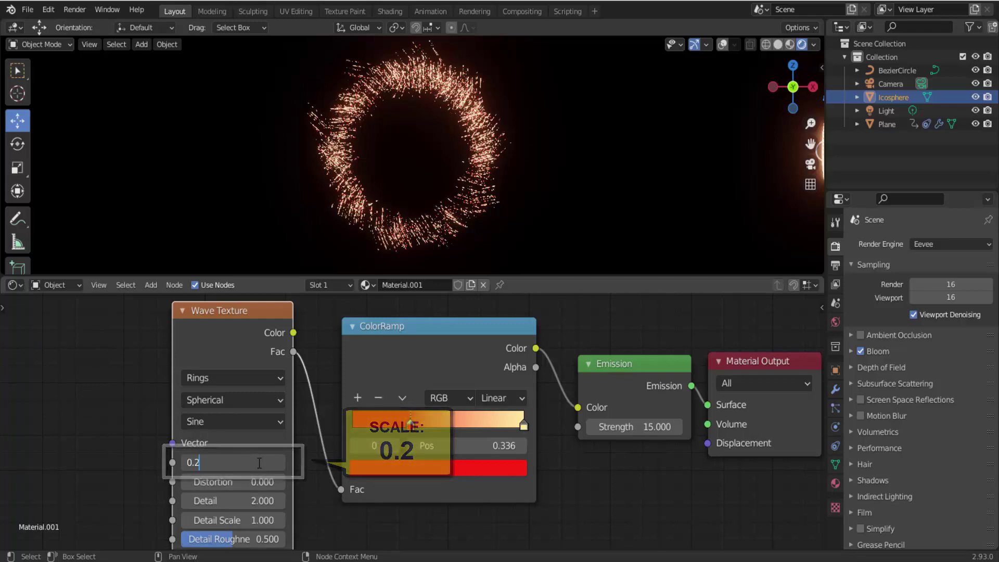
pyautogui.press('Return')
pyautogui.scroll(-1, 273, 535)
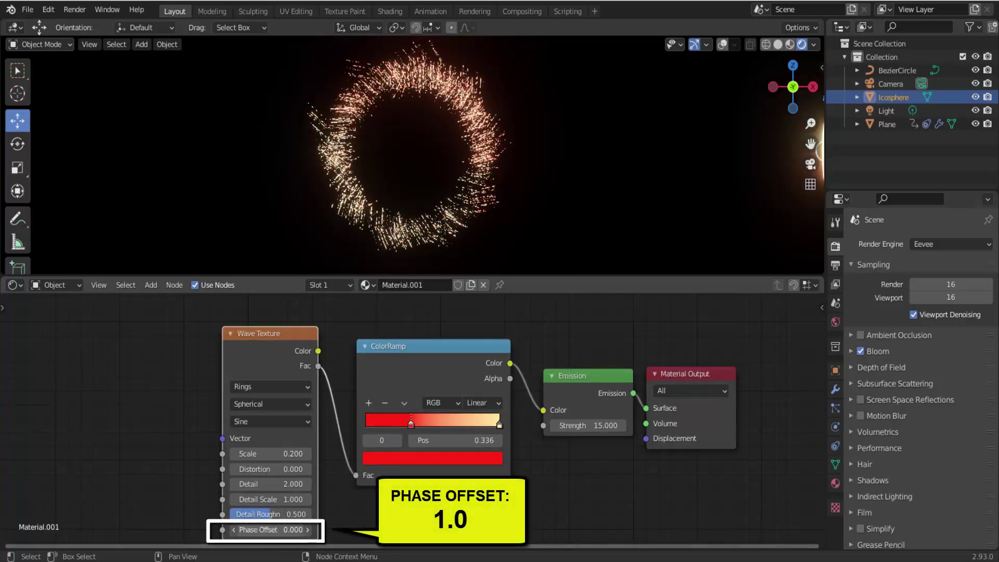
pyautogui.click(265, 530)
pyautogui.write('1')
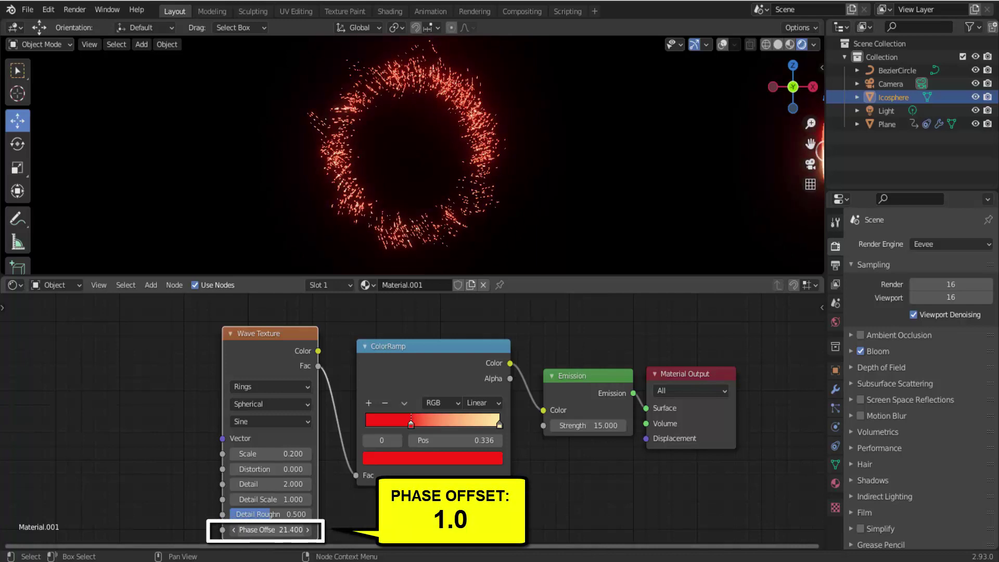
pyautogui.press('Return')
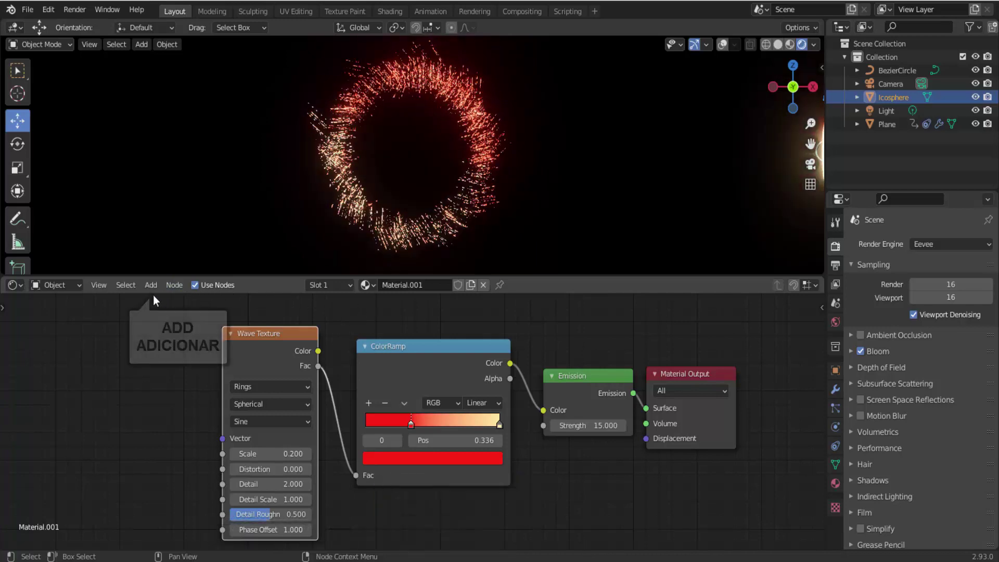
# Step: Add an Object Info node left of Wave Texture and link its Location to the Vector input
pyautogui.click(151, 285)
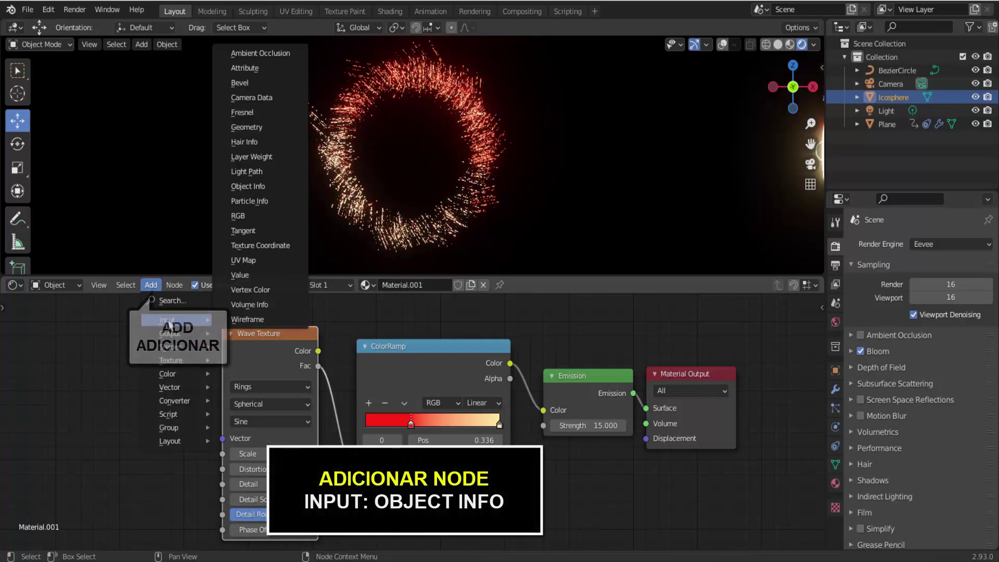
pyautogui.moveTo(168, 320)
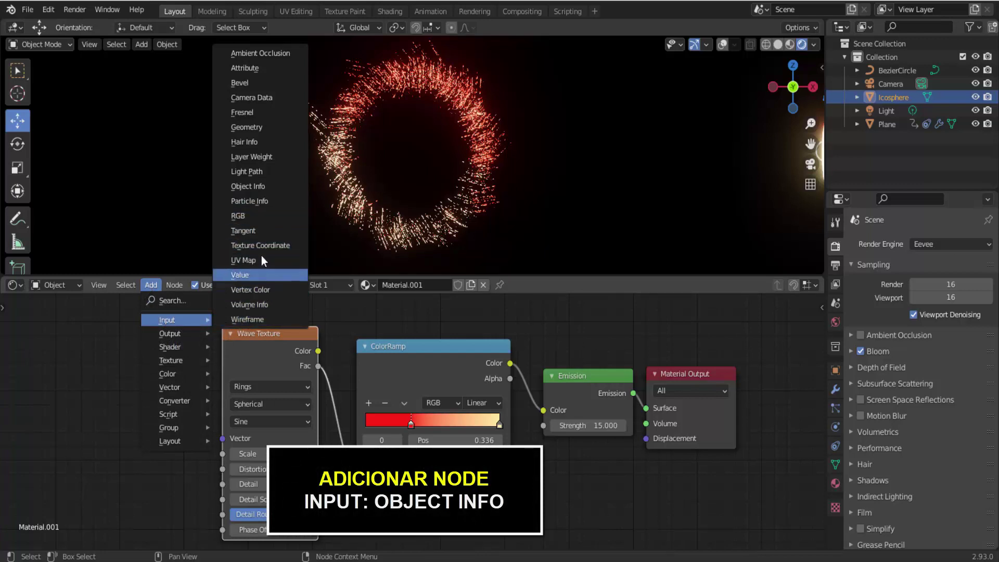
pyautogui.click(261, 187)
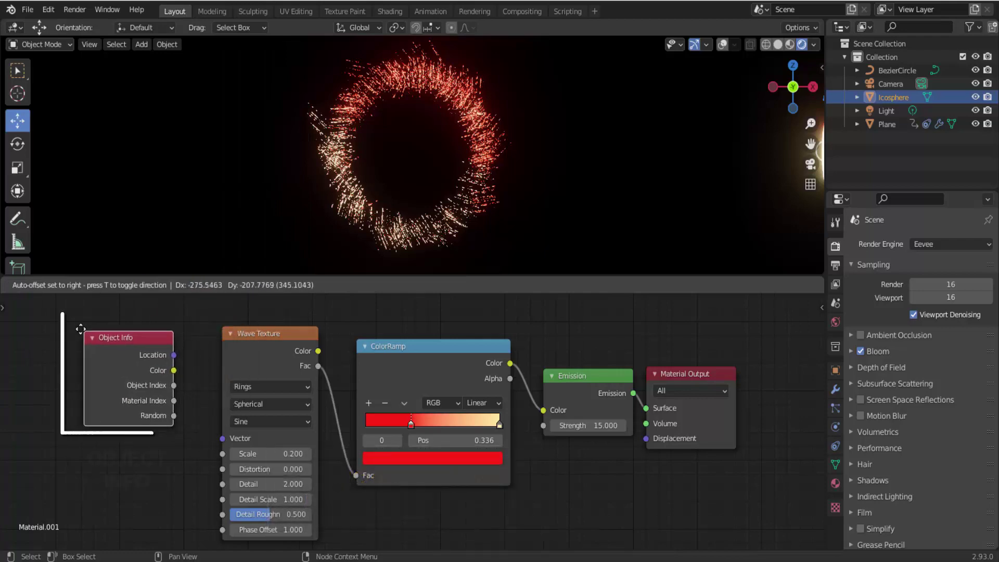
pyautogui.click(81, 333)
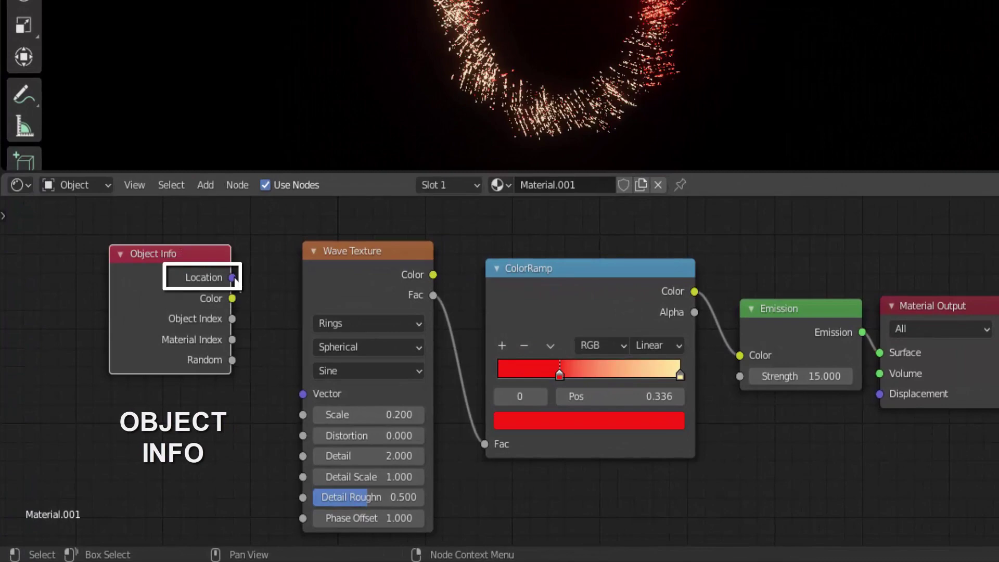
pyautogui.moveTo(233, 277)
pyautogui.mouseDown()
pyautogui.moveTo(292, 392)
pyautogui.moveTo(303, 394)
pyautogui.mouseUp()
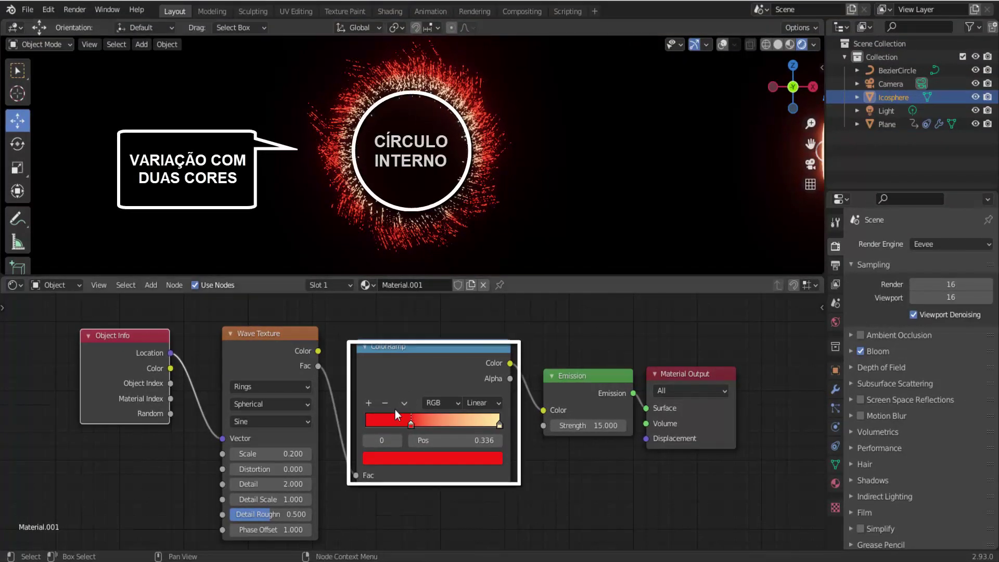
# Step: Move the red stop to 0.150, add a middle stop at 0.575, and make the end stop pale pink
pyautogui.moveTo(411, 423)
pyautogui.mouseDown()
pyautogui.moveTo(373, 423)
pyautogui.moveTo(387, 424)
pyautogui.mouseUp()
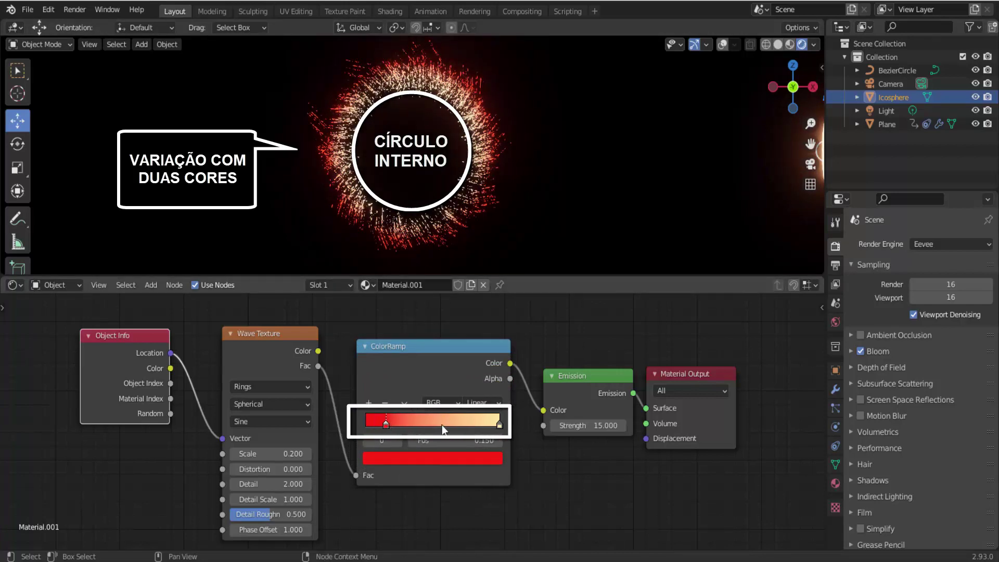
pyautogui.click(368, 403)
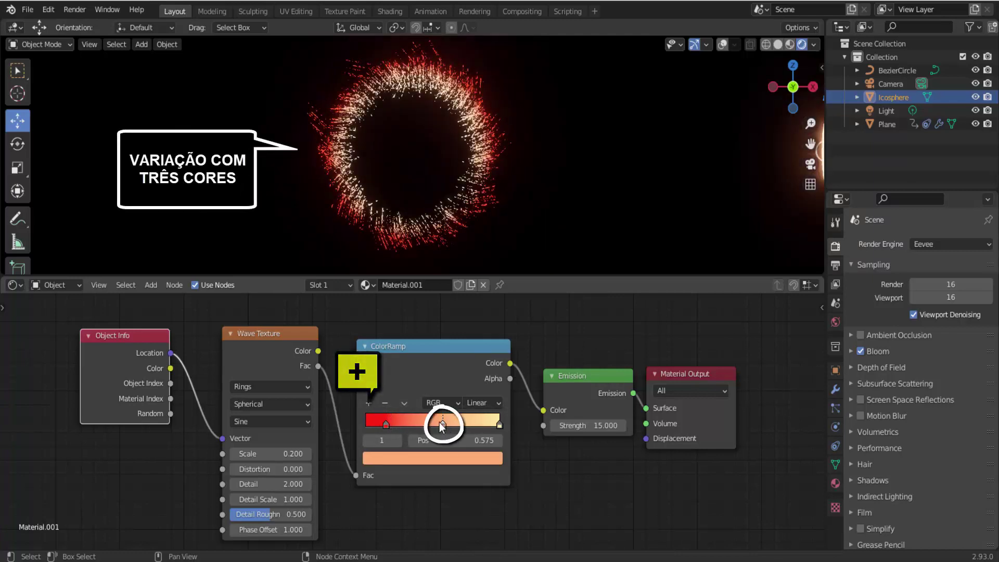
pyautogui.click(500, 425)
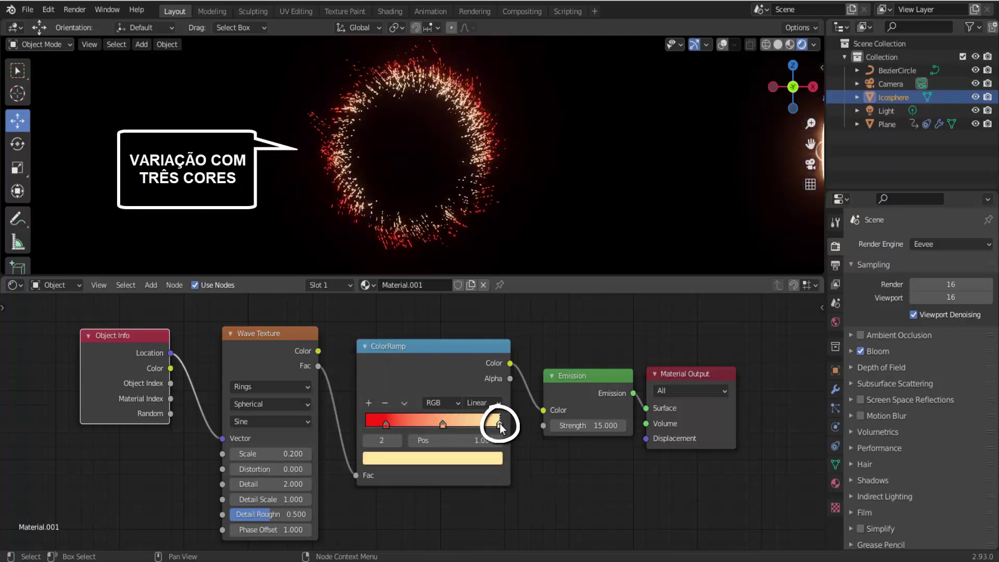
pyautogui.click(442, 458)
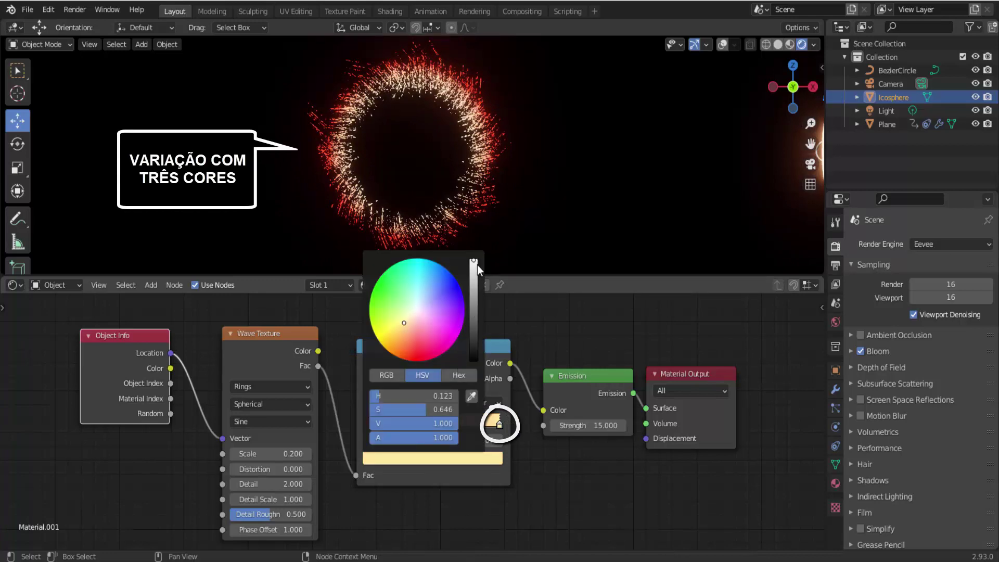
pyautogui.moveTo(415, 314); pyautogui.dragTo(418, 312)
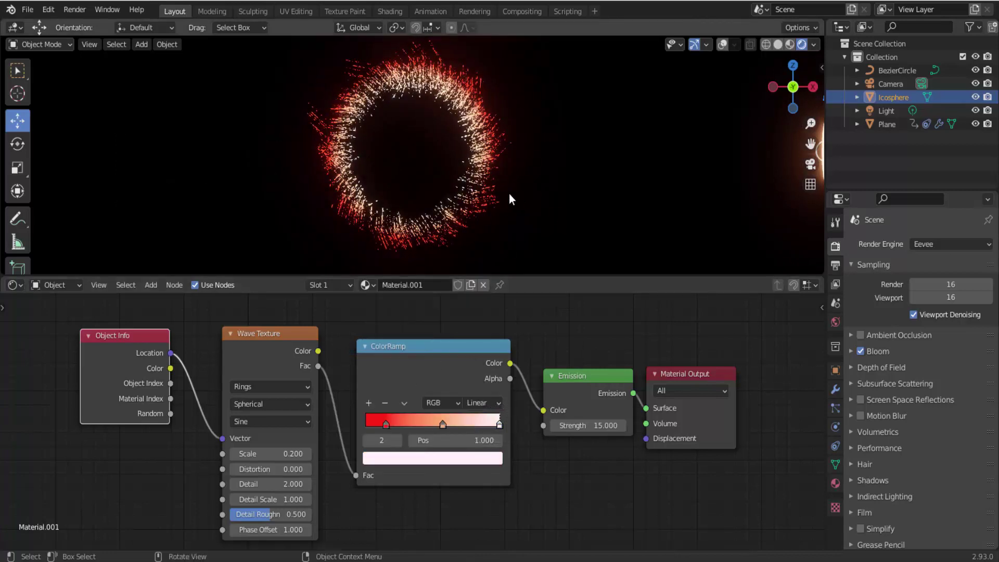
# Step: Switch the node editor to the Timeline, enlarge the 3D viewport, and align the active camera to the view
pyautogui.click(18, 286)
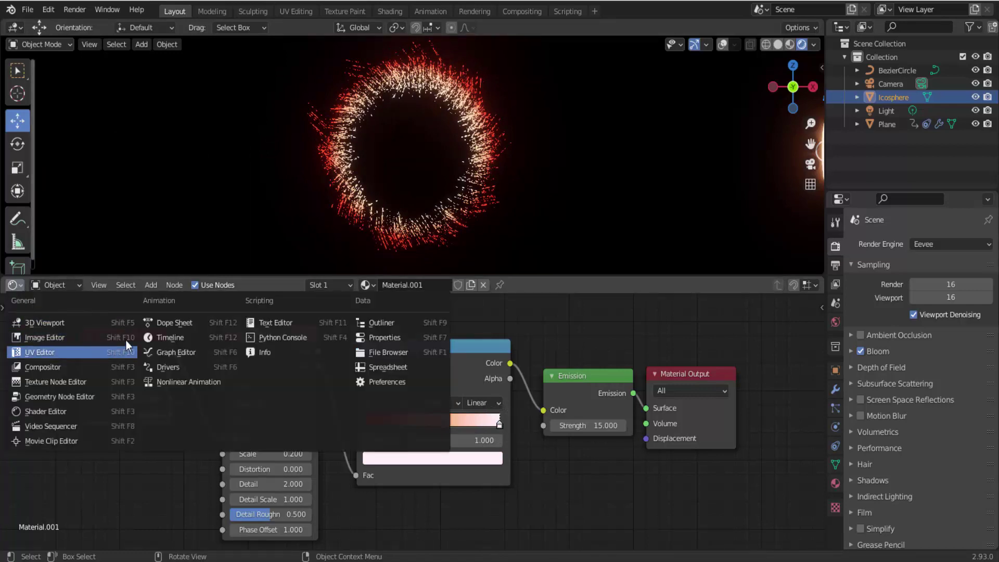
pyautogui.click(177, 338)
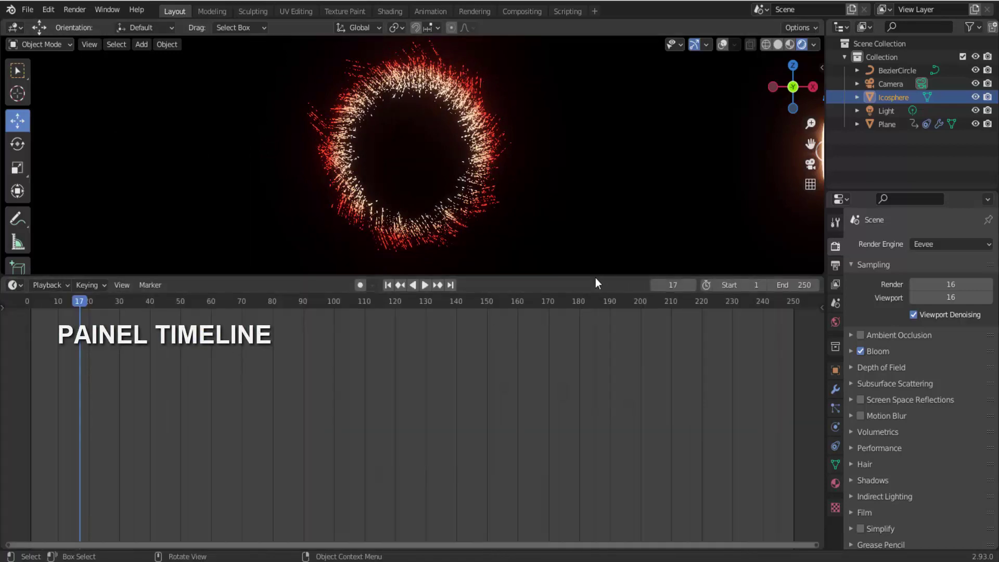
pyautogui.moveTo(596, 277); pyautogui.dragTo(565, 463)
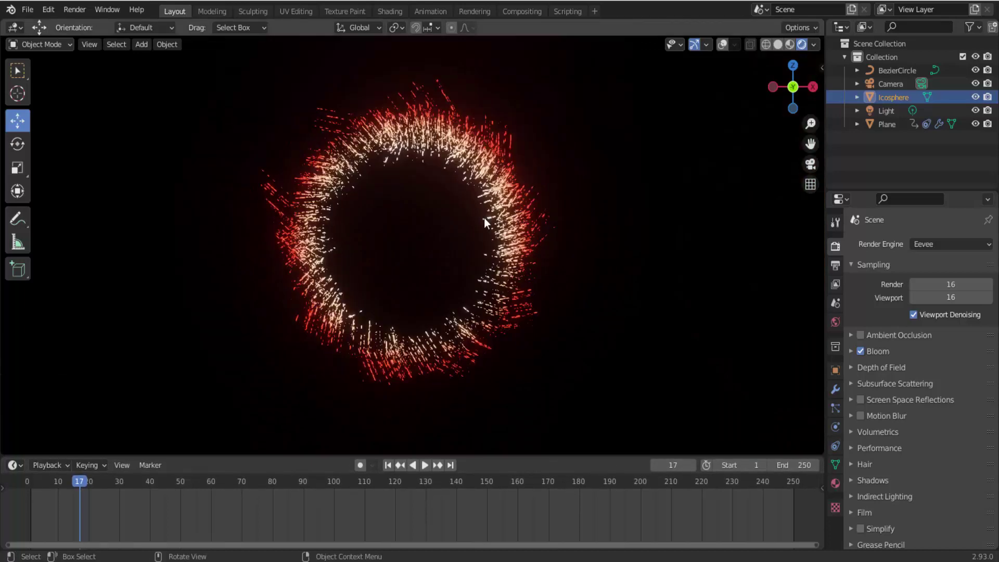
pyautogui.scroll(-1, 483, 218)
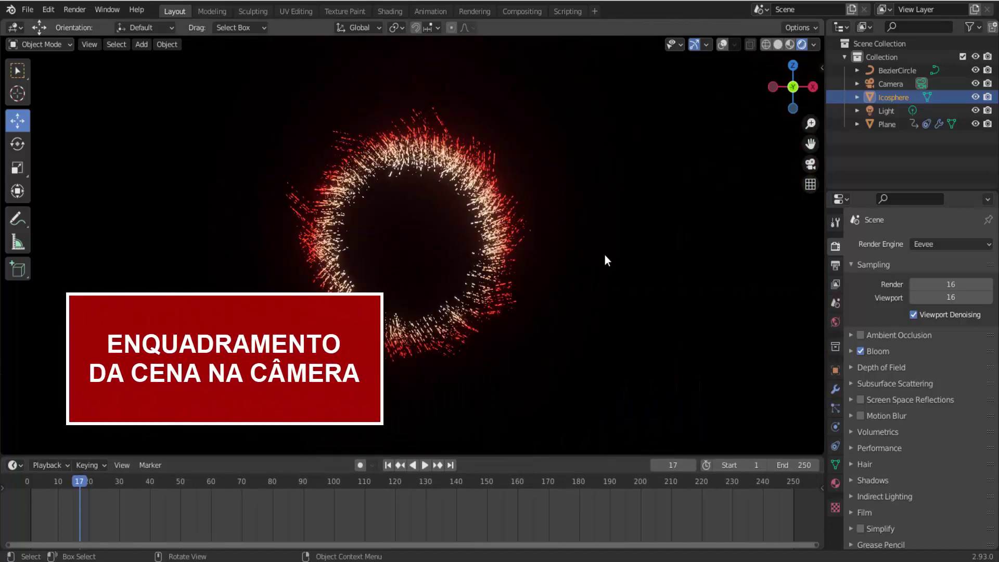
pyautogui.click(92, 46)
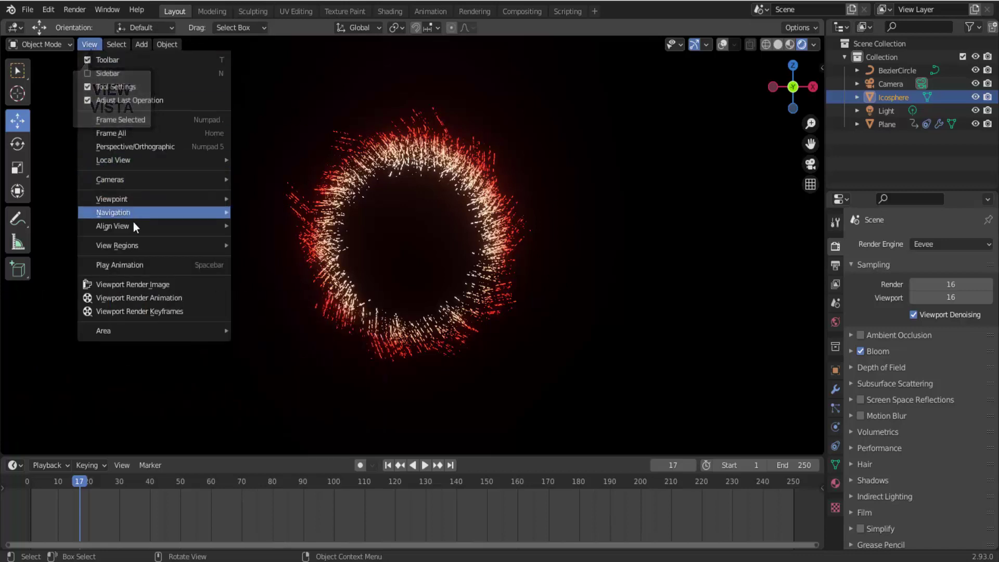
pyautogui.moveTo(113, 226)
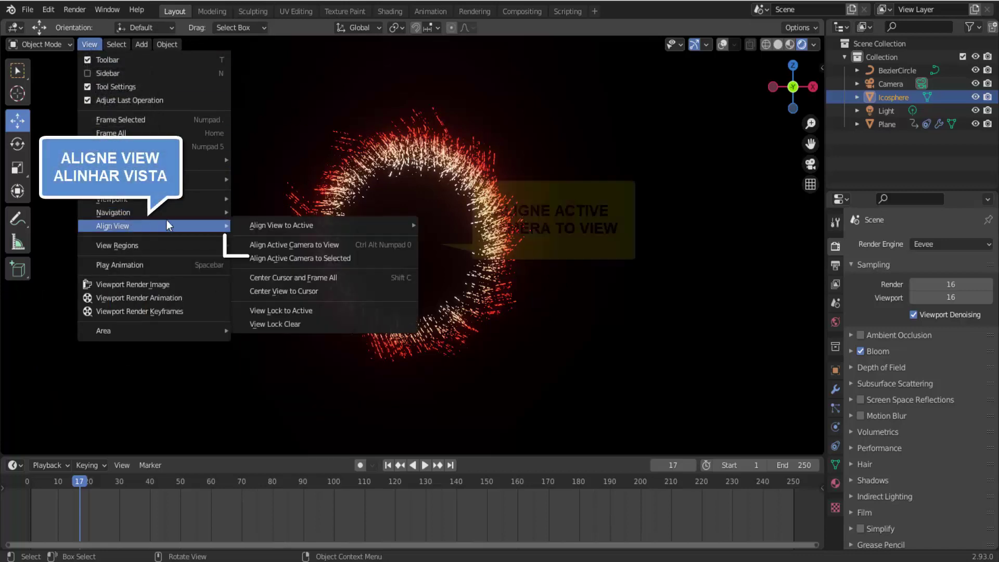
pyautogui.click(301, 245)
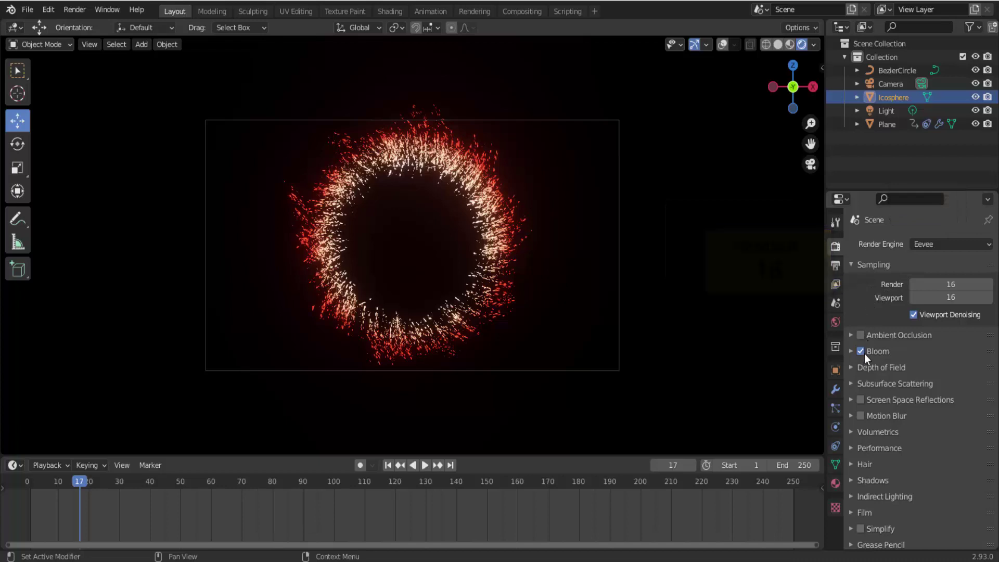
# Step: In Output Properties, review the resolution presets and change the output path to /tmp\testeparticulas
pyautogui.click(835, 265)
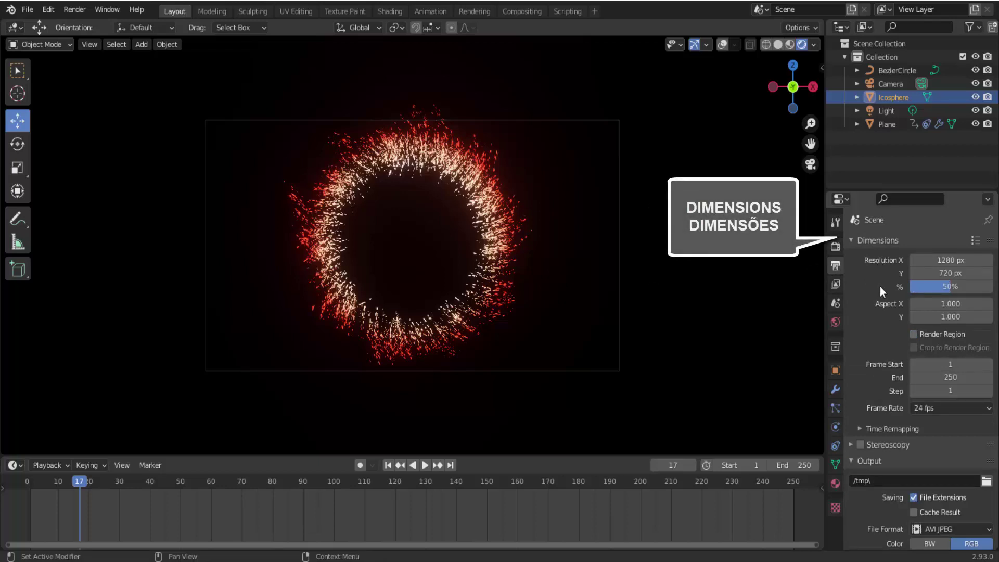
pyautogui.click(972, 241)
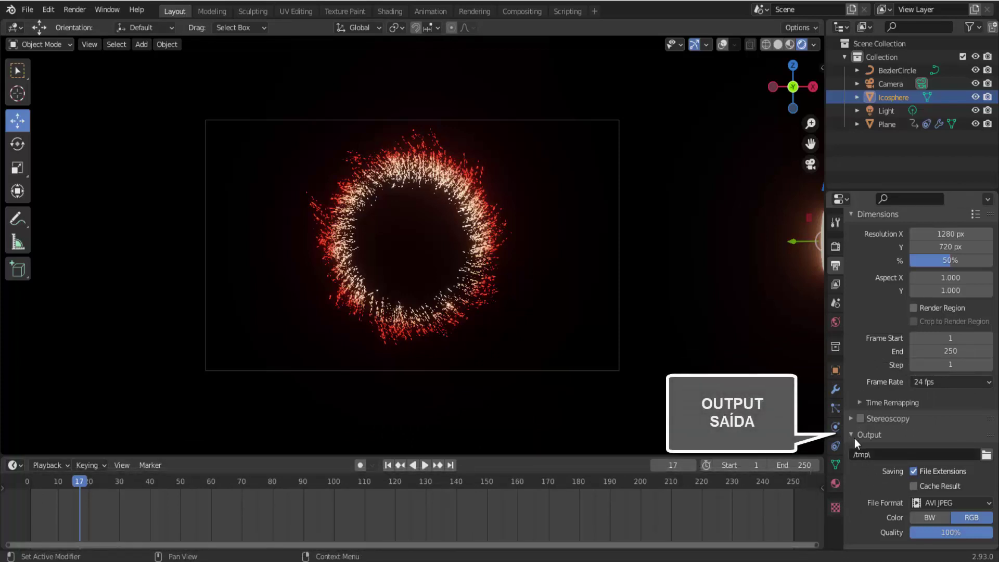
pyautogui.click(884, 457)
pyautogui.press('BackSpace')
pyautogui.write('testepartic')
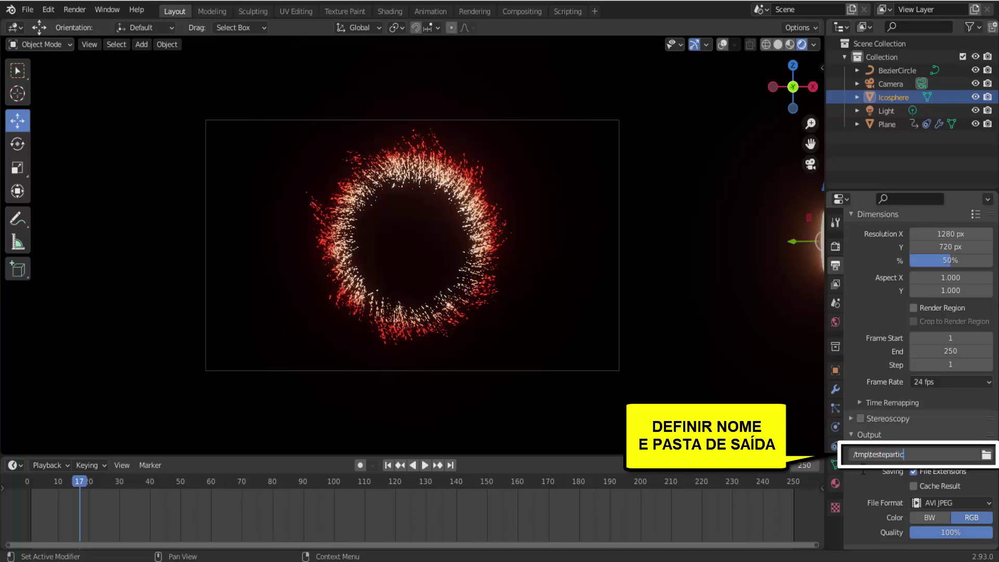
pyautogui.write('ulas')
pyautogui.click(987, 454)
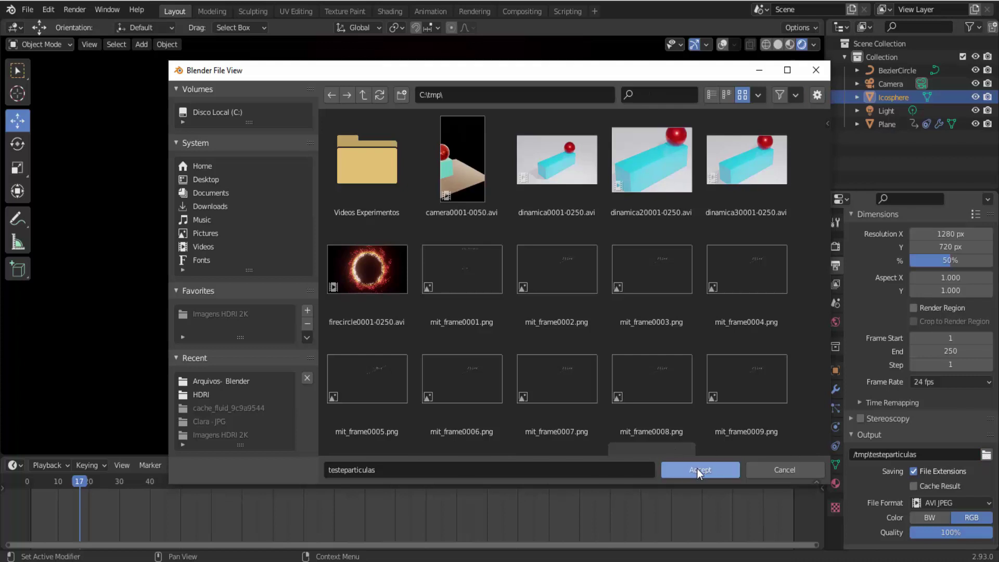
pyautogui.click(697, 470)
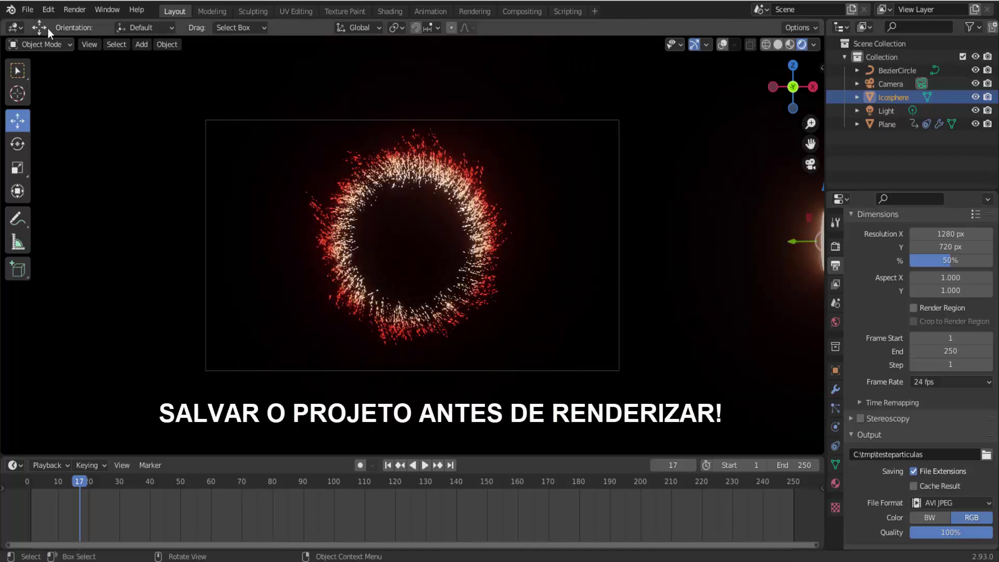
pyautogui.click(25, 9)
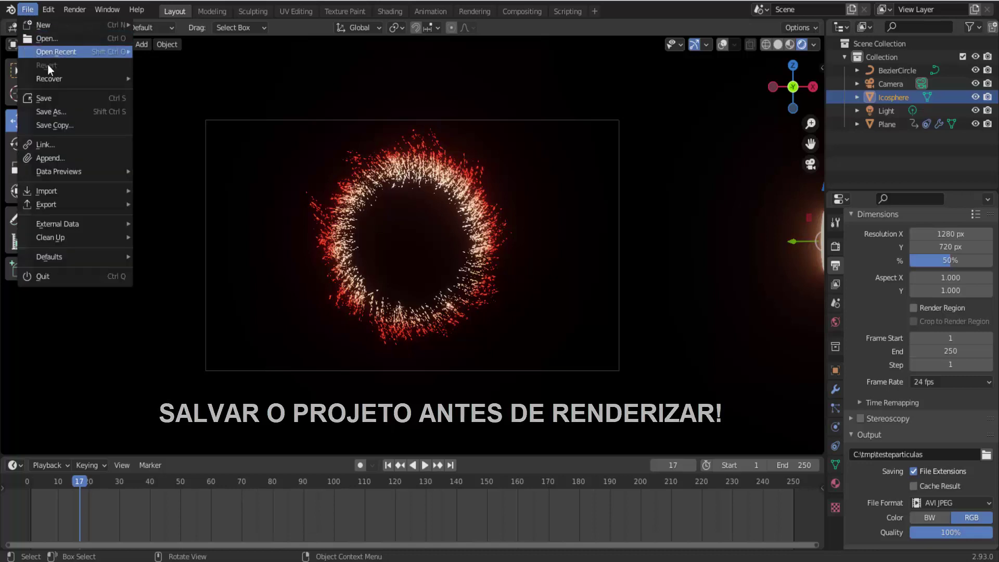
pyautogui.click(70, 114)
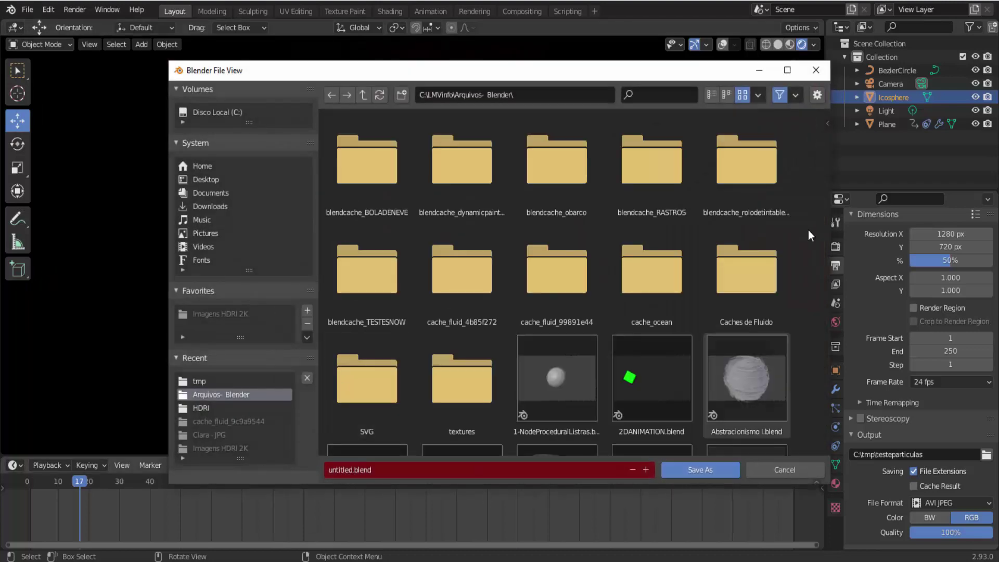
pyautogui.press('Escape')
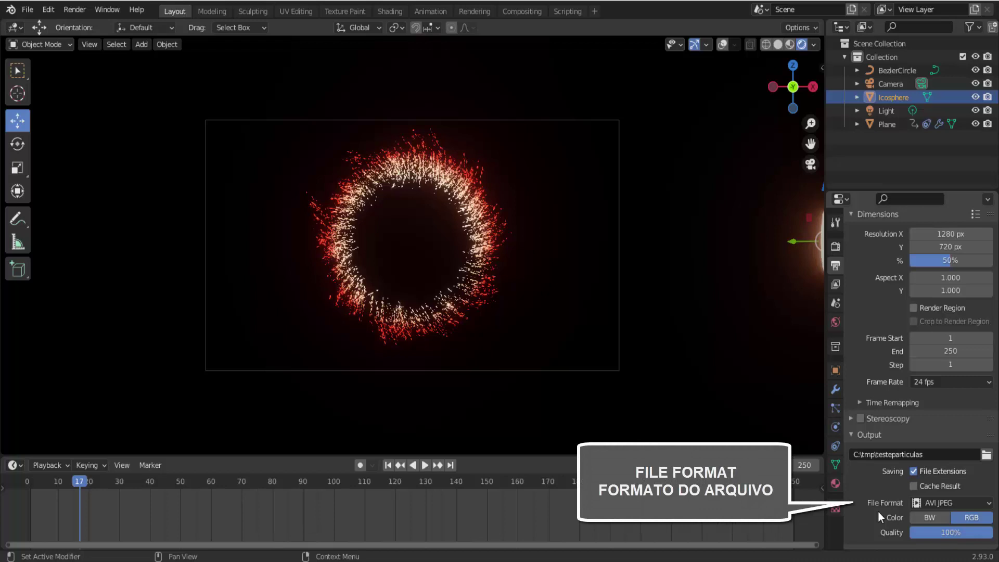
pyautogui.click(950, 503)
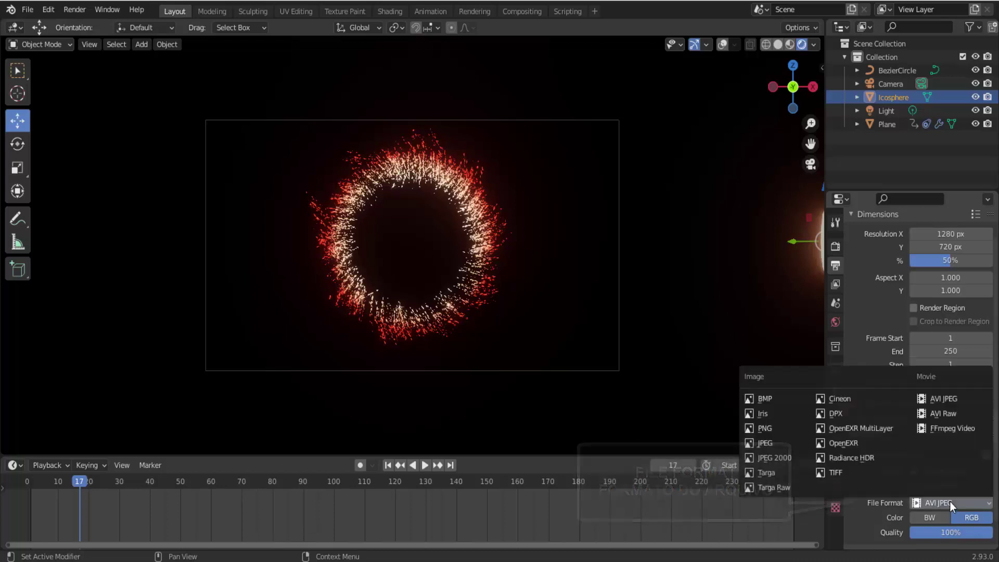
pyautogui.click(951, 402)
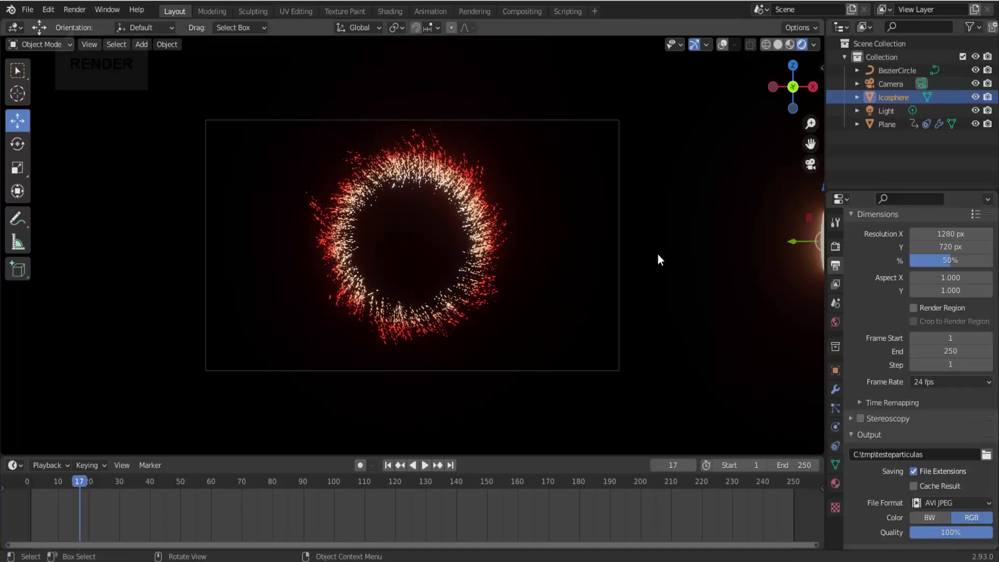
# Step: Run Render Animation to render all 250 frames of the particle ring
pyautogui.click(83, 11)
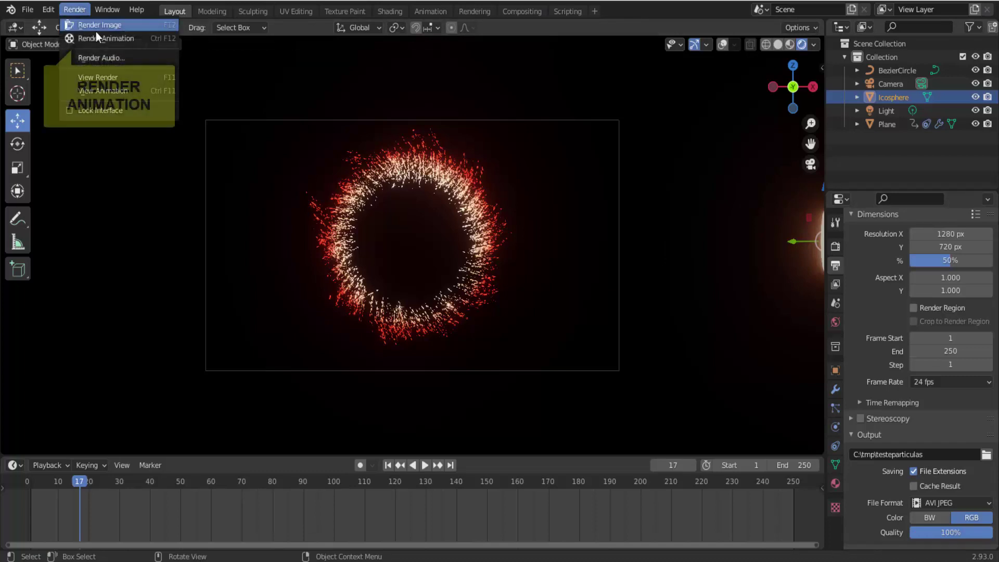
pyautogui.click(122, 39)
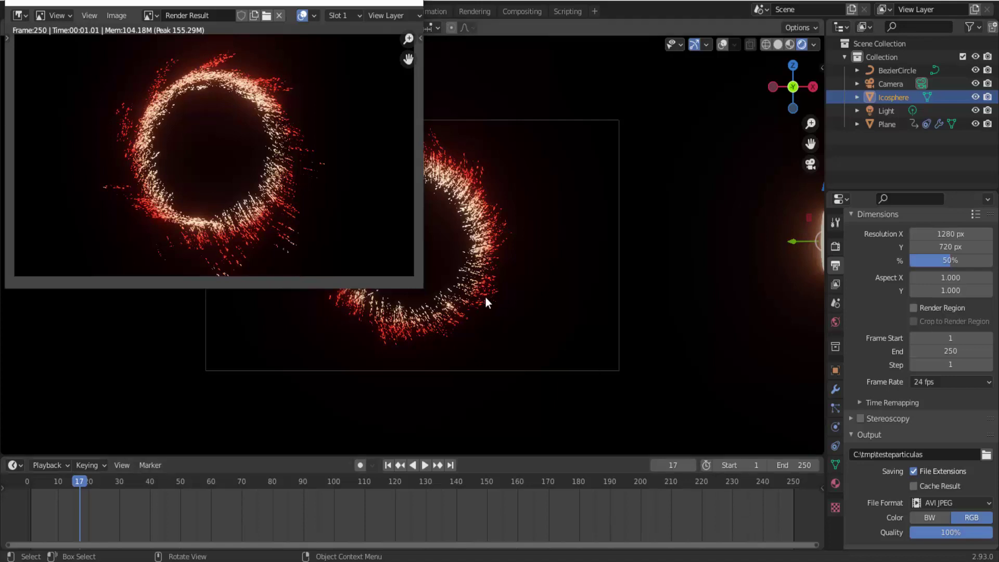
# Step: Close the render result, play back testeparticulas0001-0250.avi with View Animation, then close the player
pyautogui.click(411, 2)
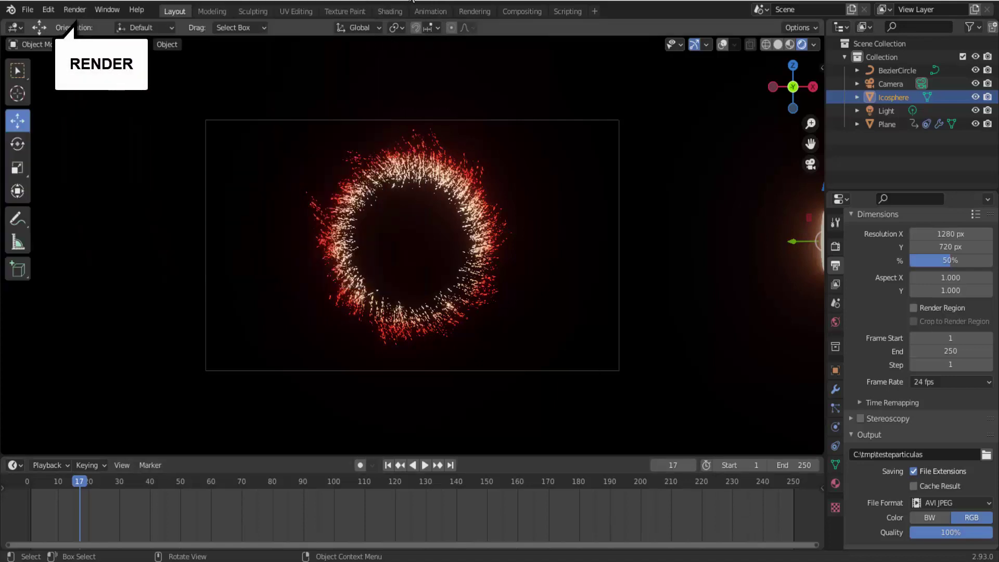
pyautogui.click(74, 8)
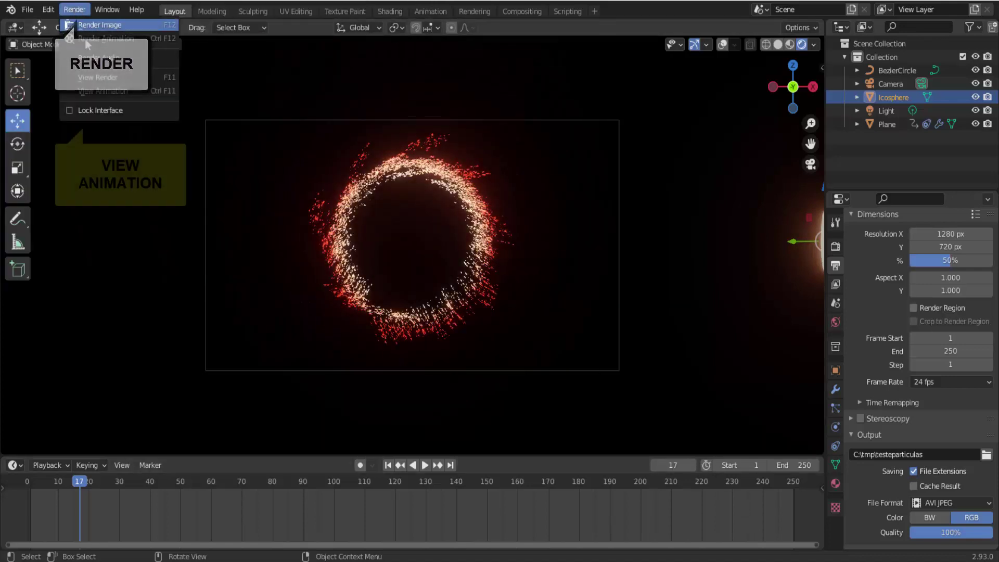
pyautogui.click(135, 92)
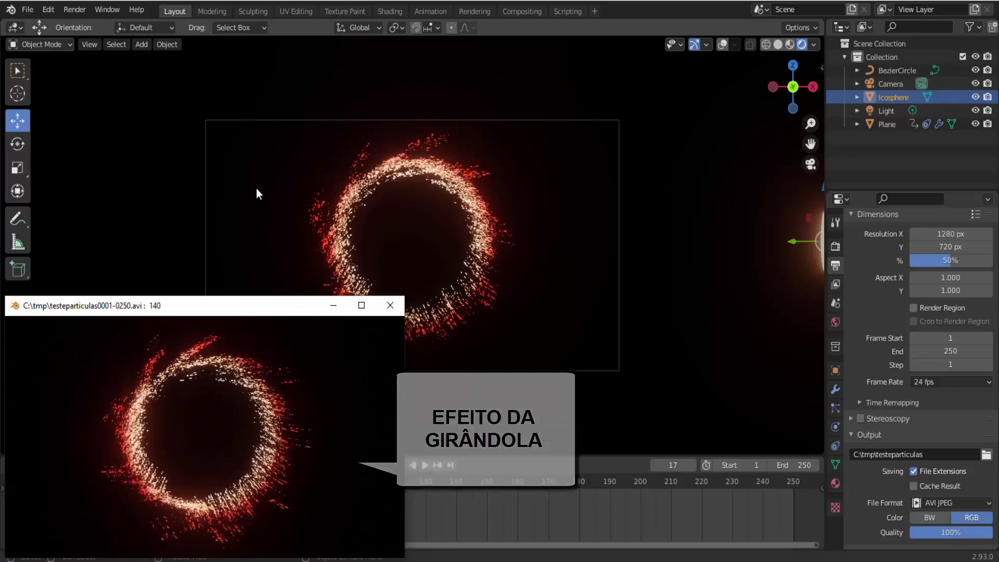
pyautogui.click(391, 305)
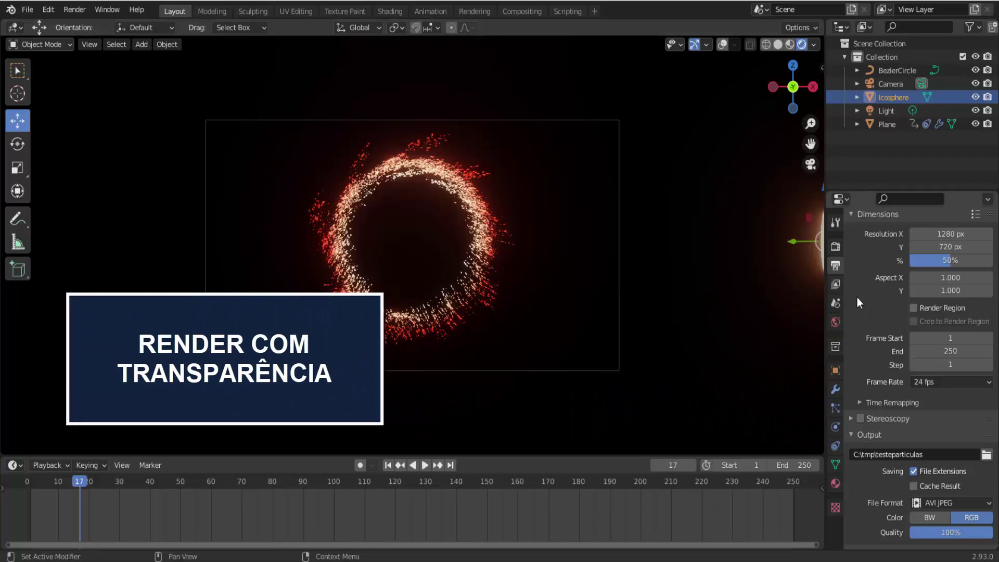
# Step: Enable Film > Transparent in the Render properties so the ring renders over transparency
pyautogui.click(835, 247)
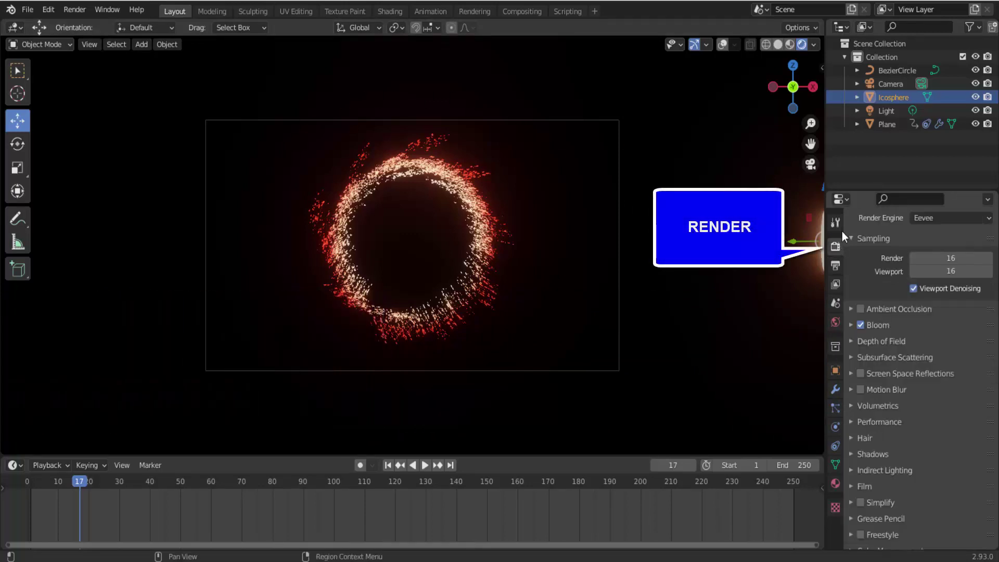
pyautogui.click(849, 486)
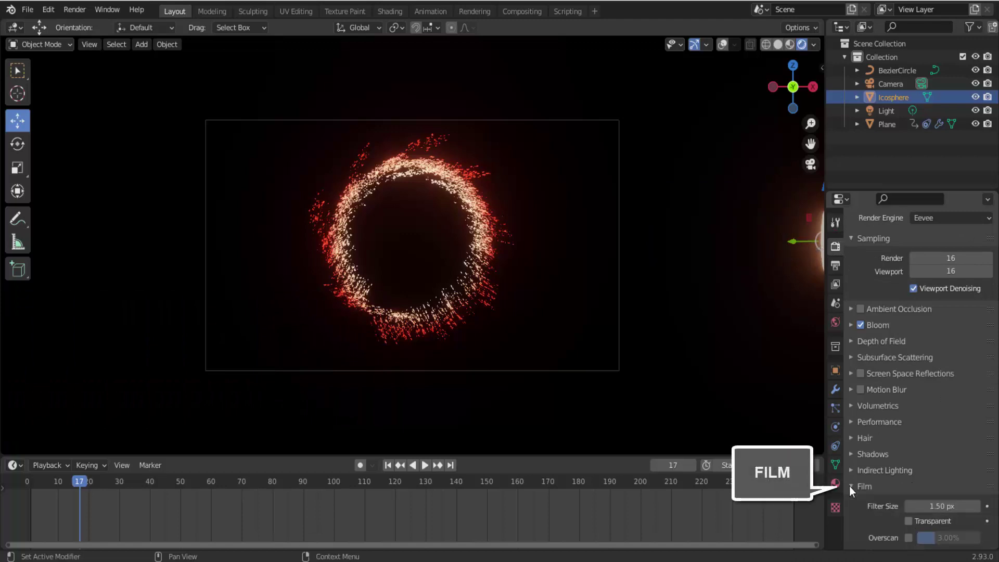
pyautogui.scroll(-3, 851, 485)
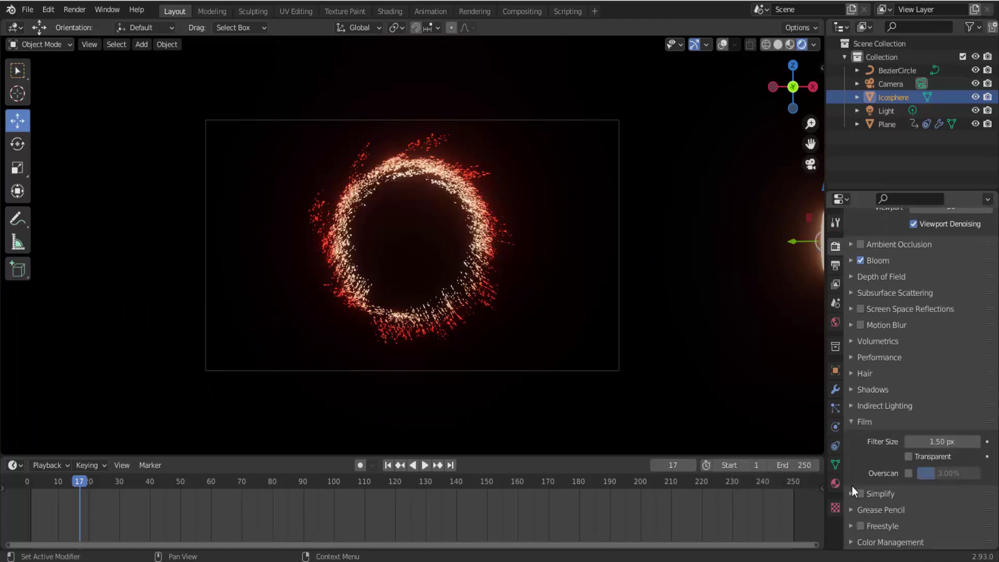
pyautogui.click(908, 456)
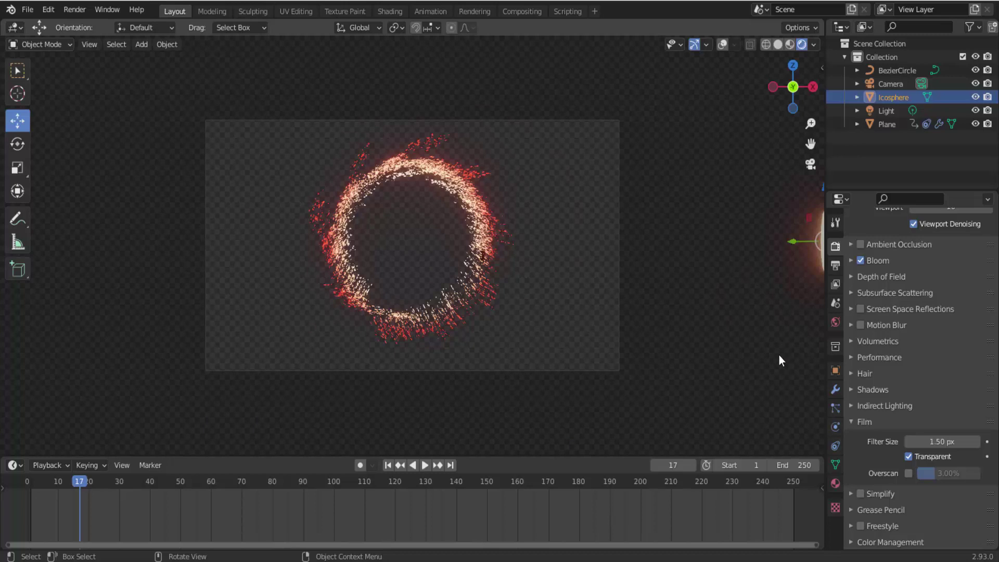
# Step: Switch the output file format to FFmpeg Video in Output properties
pyautogui.click(836, 265)
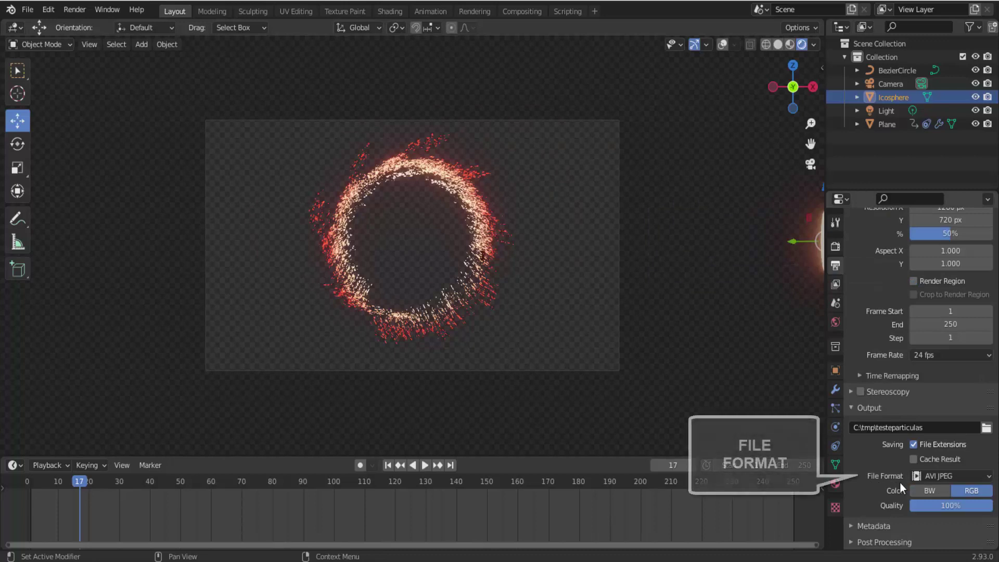
pyautogui.click(969, 477)
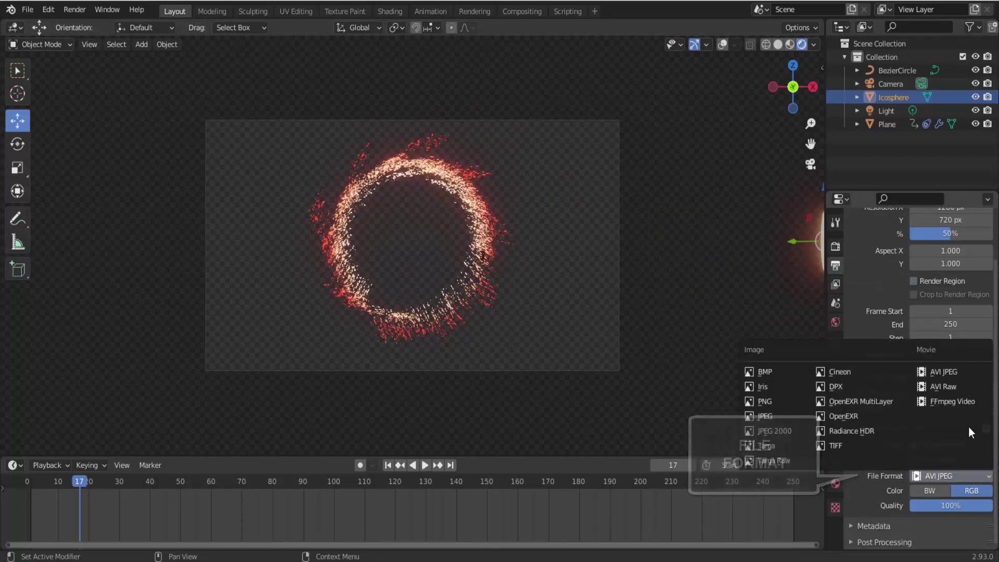
pyautogui.click(948, 402)
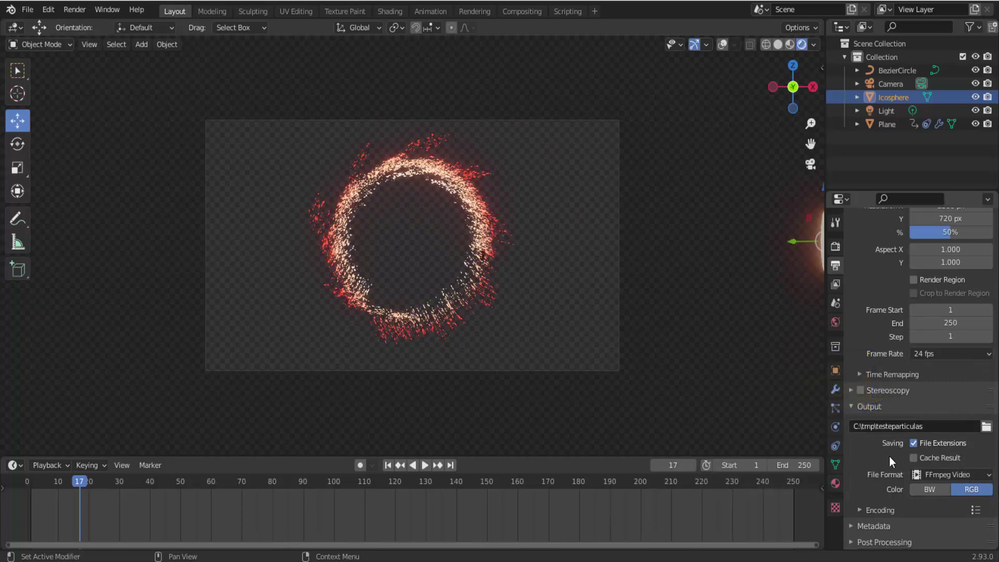
# Step: Set the encoding container to AVI and the video codec to PNG
pyautogui.click(858, 509)
pyautogui.scroll(-4, 857, 514)
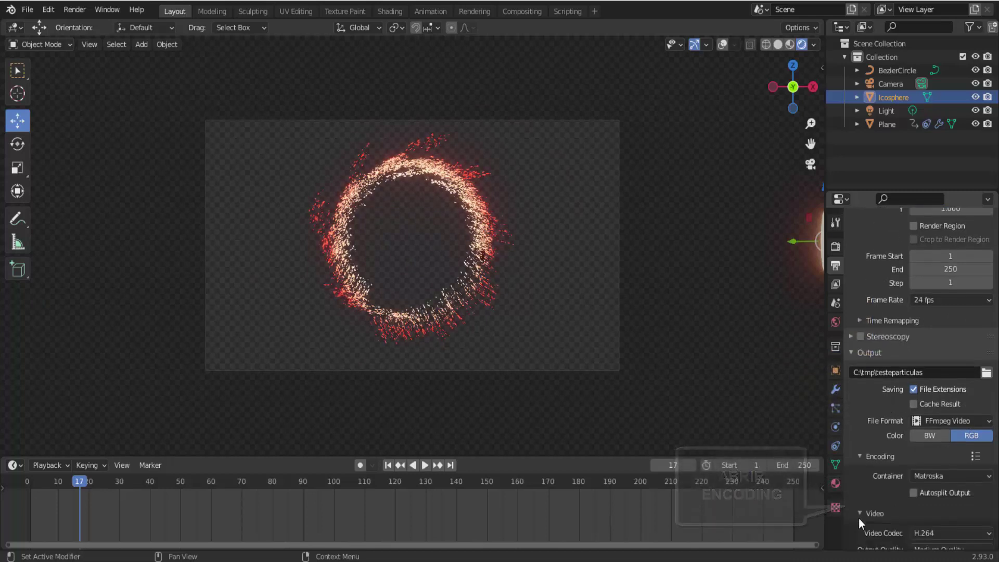
pyautogui.scroll(-2, 858, 519)
pyautogui.scroll(-1, 858, 519)
pyautogui.scroll(-1, 858, 518)
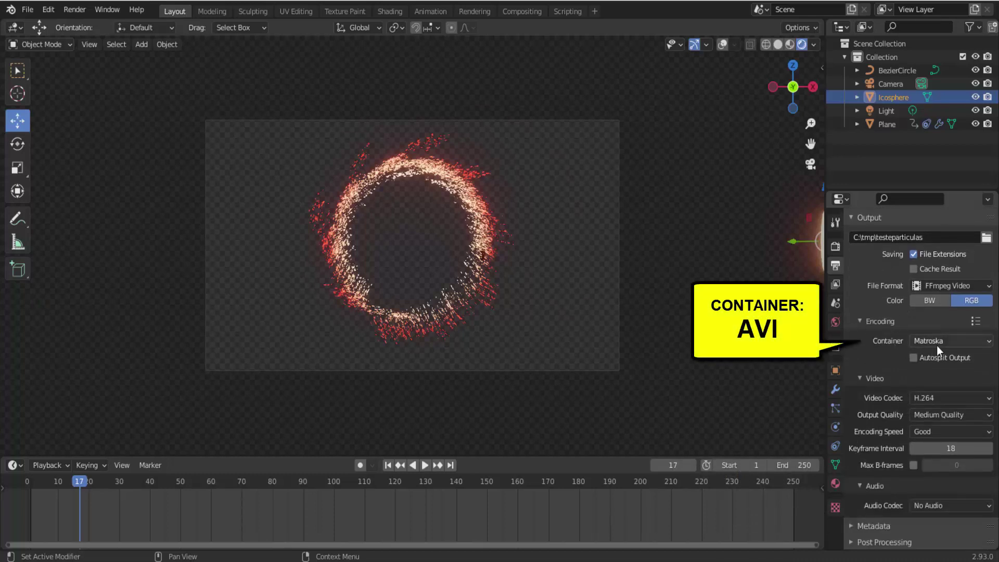
pyautogui.click(954, 341)
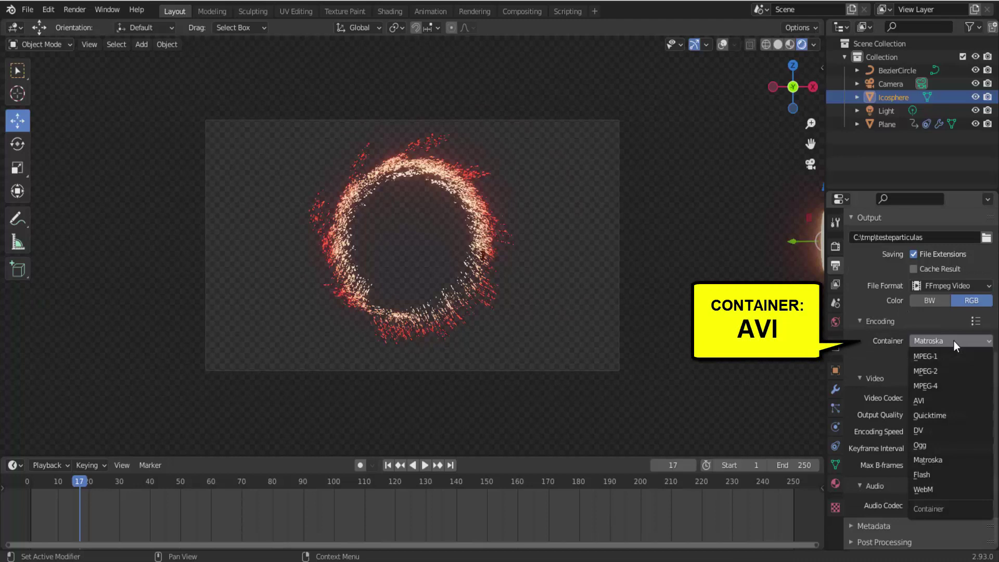
pyautogui.click(938, 401)
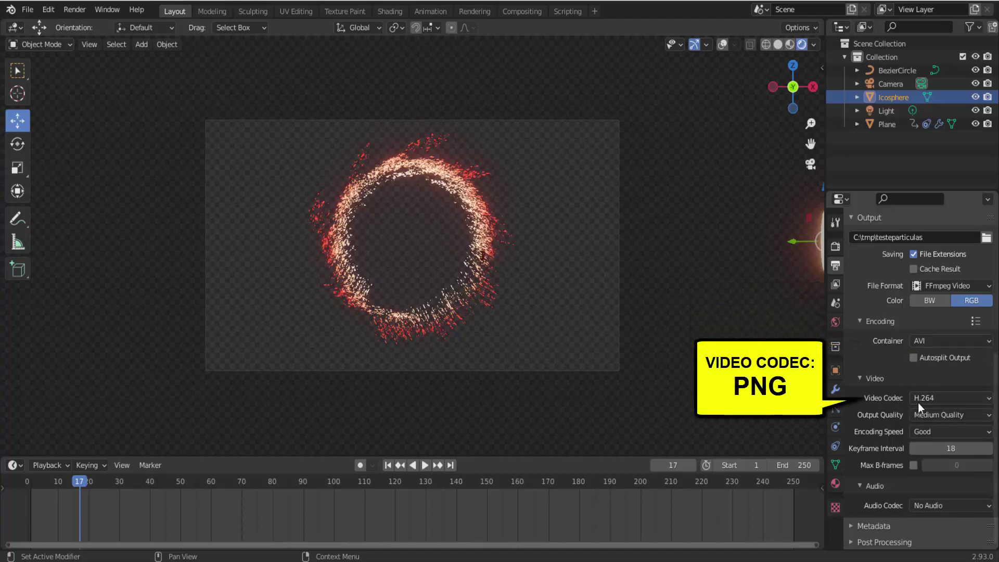
pyautogui.click(991, 400)
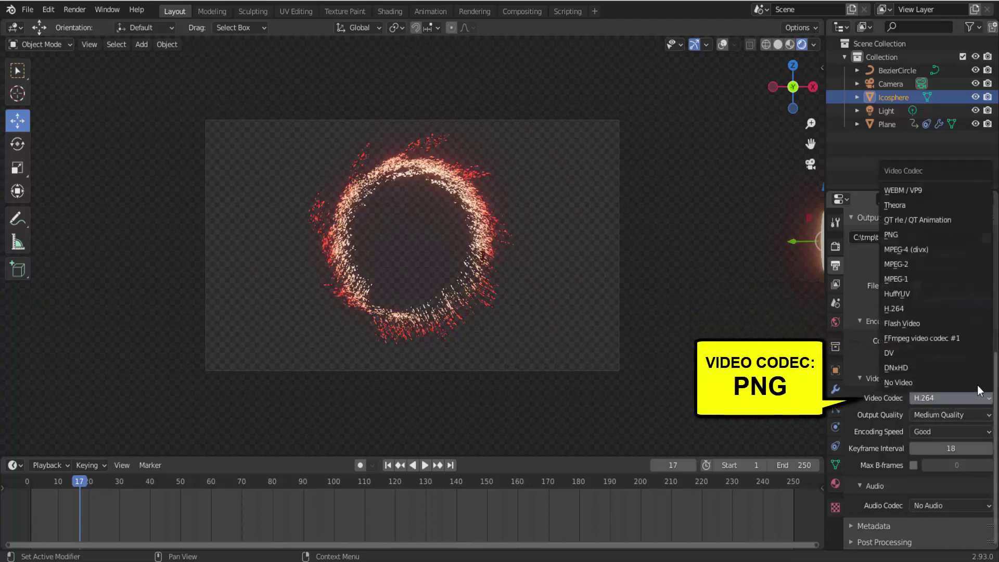
pyautogui.click(906, 235)
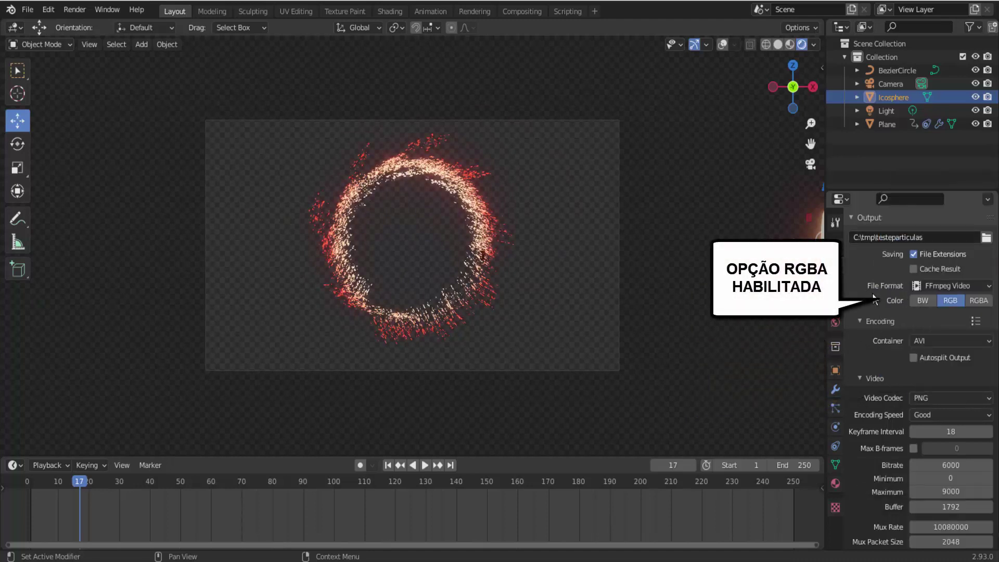
# Step: Set the output Color to RGBA so the video keeps an alpha channel
pyautogui.click(980, 302)
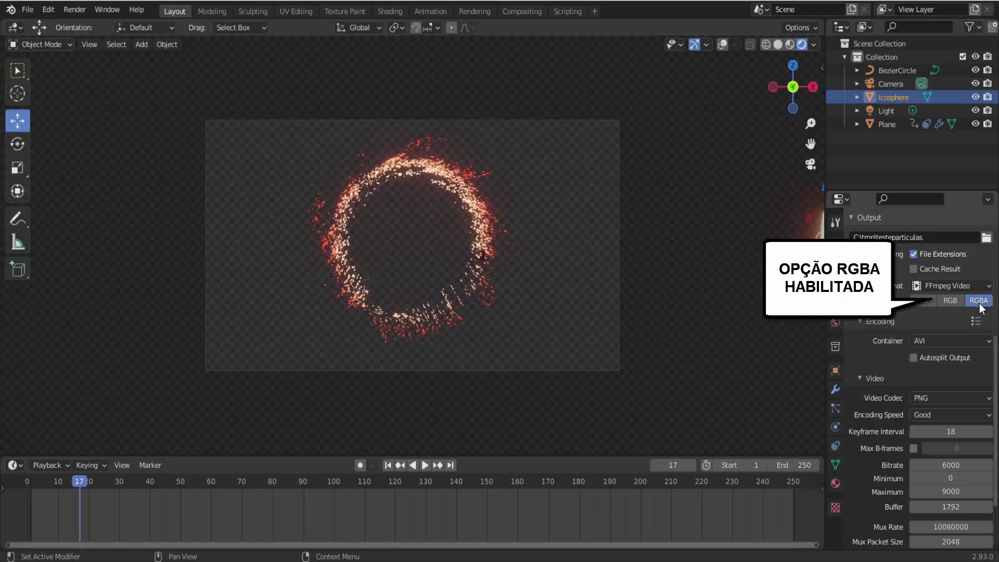